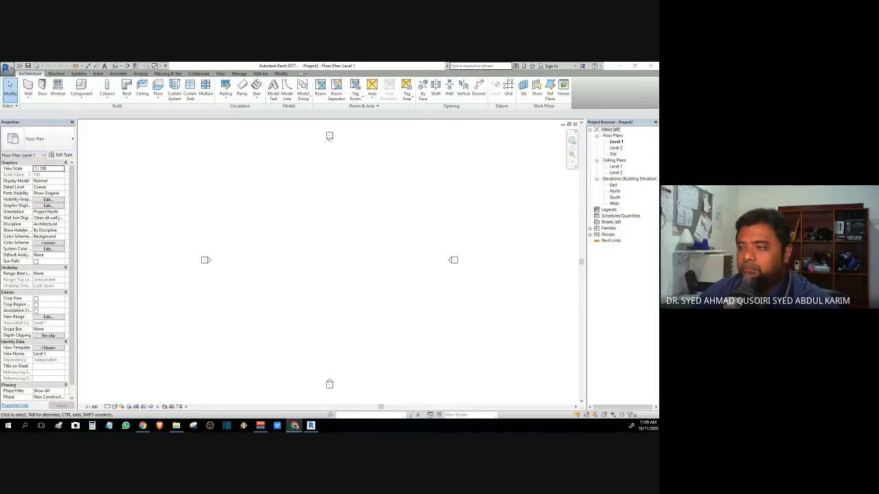
Step: Open the Site floor plan and start a Property Line from the Massing & Site tab
left_click(309, 65)
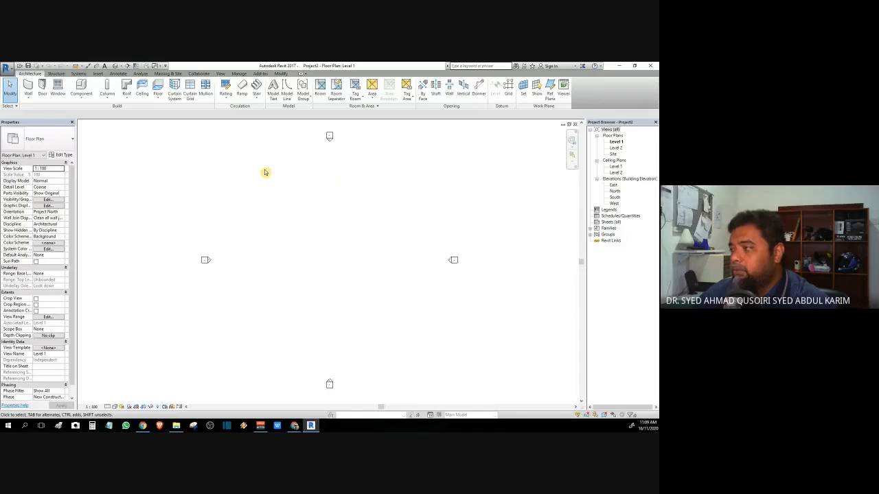
double_click(614, 155)
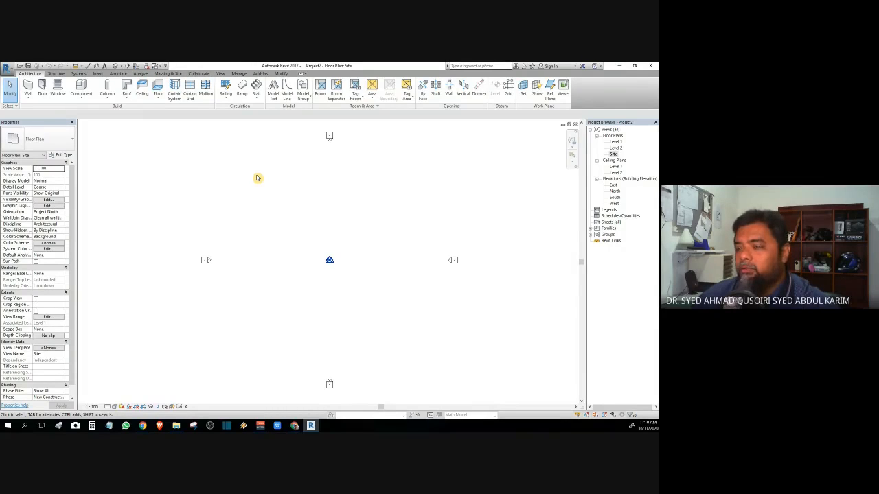
left_click(169, 73)
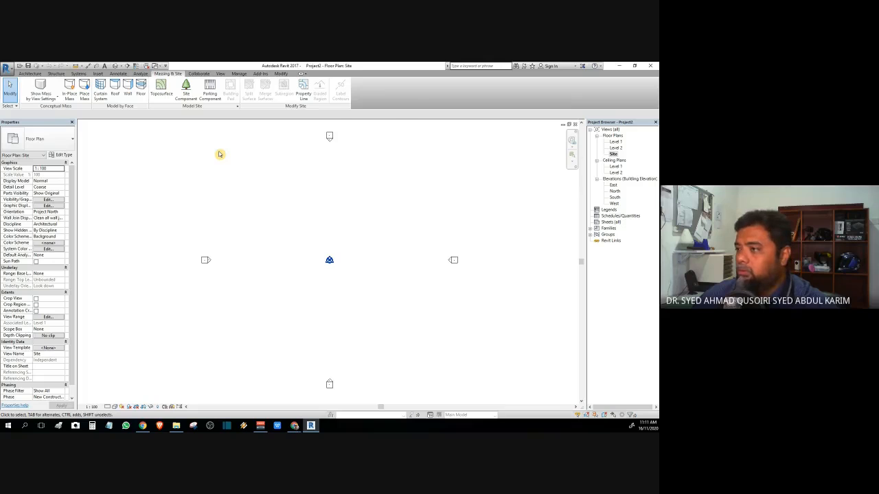
left_click(304, 95)
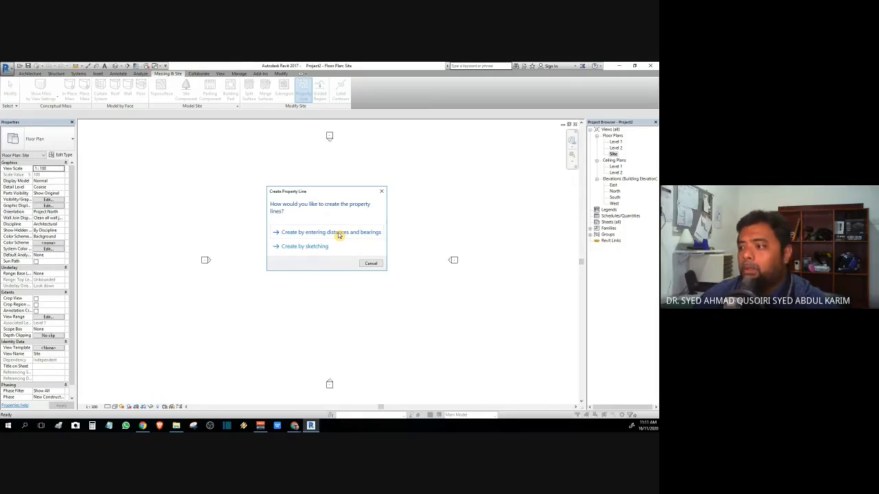
Step: Sketch a 25000 × 15000 rectangular property line, finish the sketch, and select it
left_click(306, 247)
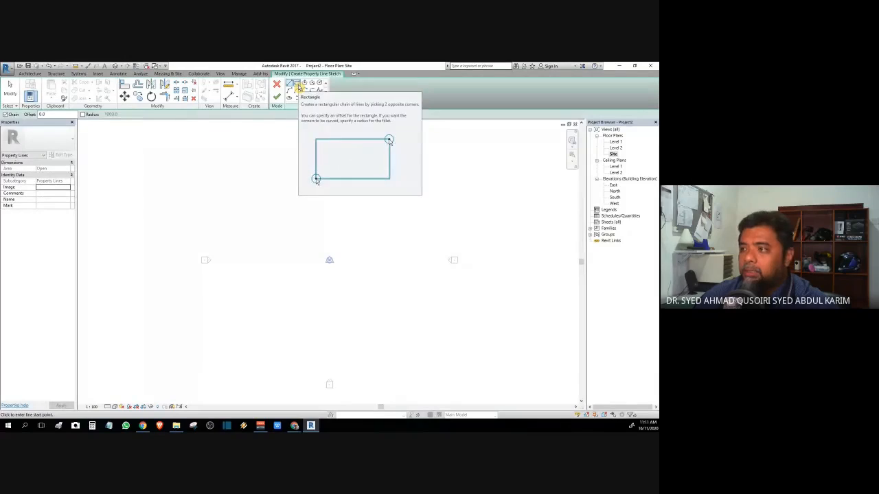
left_click(298, 86)
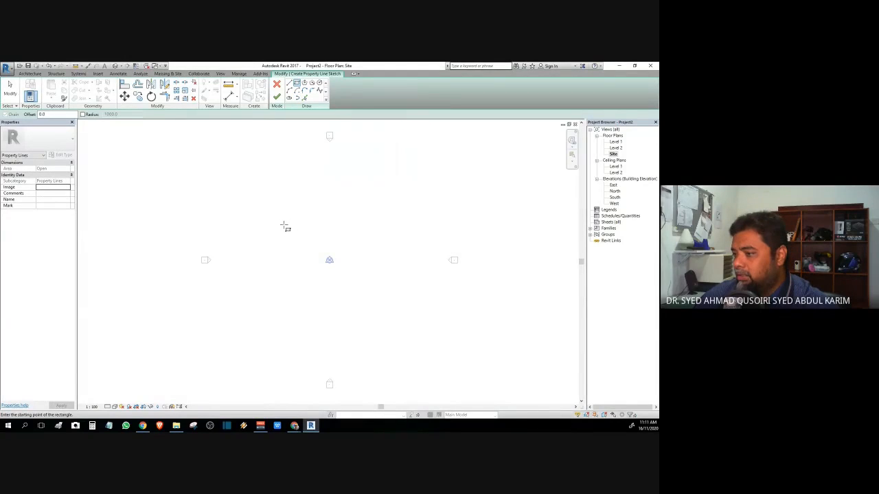
left_click(284, 224)
left_click(405, 297)
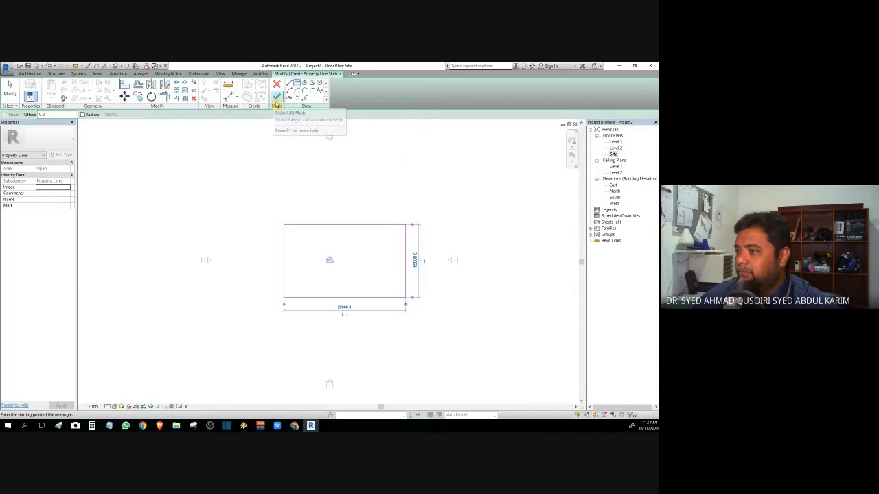
left_click(276, 102)
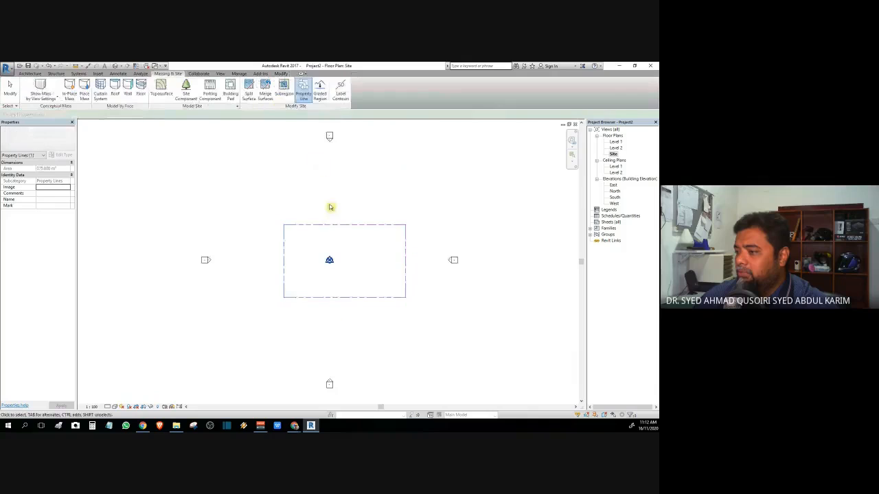
left_click(318, 224)
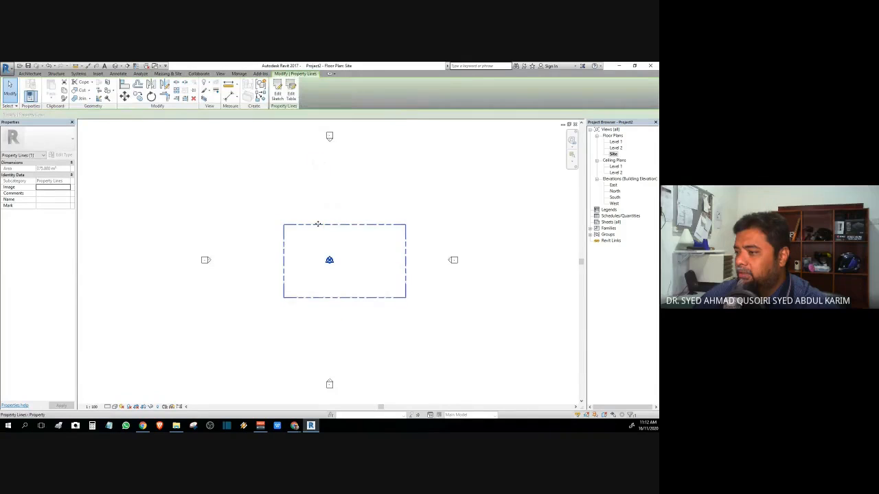
Step: Shift the property line slightly left, then bring the RevitCity browser over Revit
mouse_move(316, 224)
left_mouse_down()
mouse_move(296, 227)
mouse_move(304, 225)
left_mouse_up()
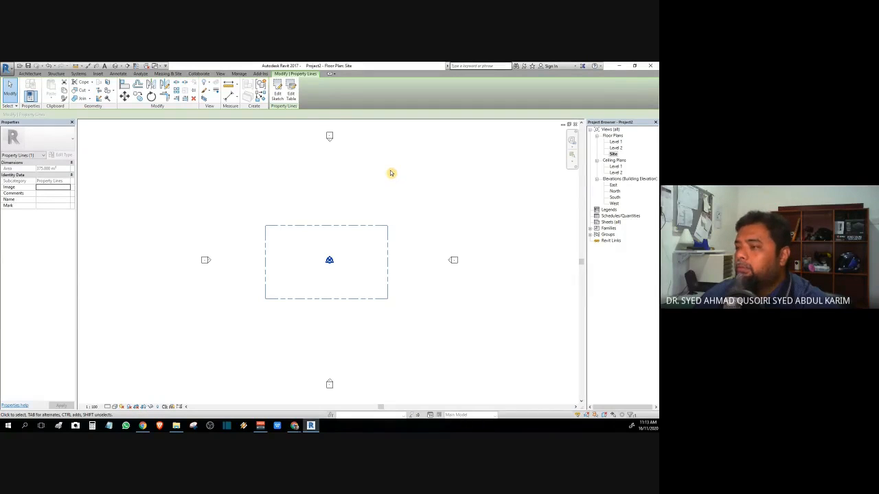
left_click(30, 74)
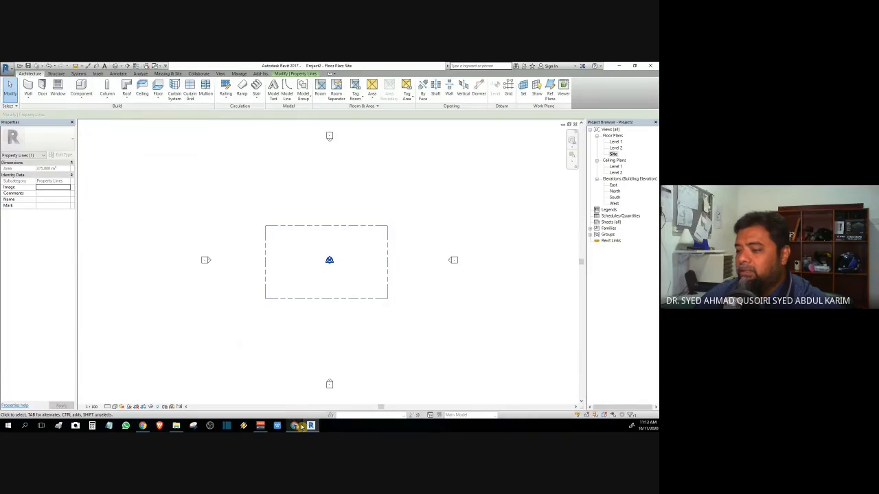
mouse_move(300, 427)
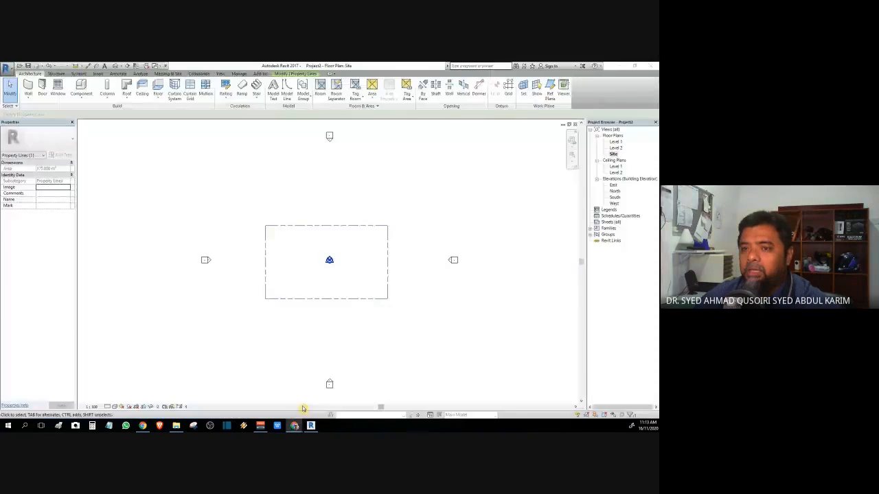
left_click_drag(0, 175, 318, 61)
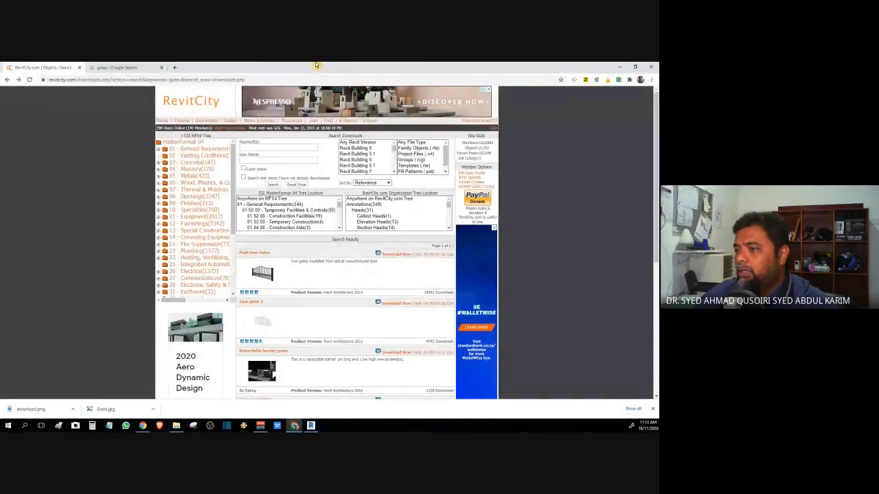
Step: Search RevitCity downloads for 'fence' and browse the results
left_click(259, 148)
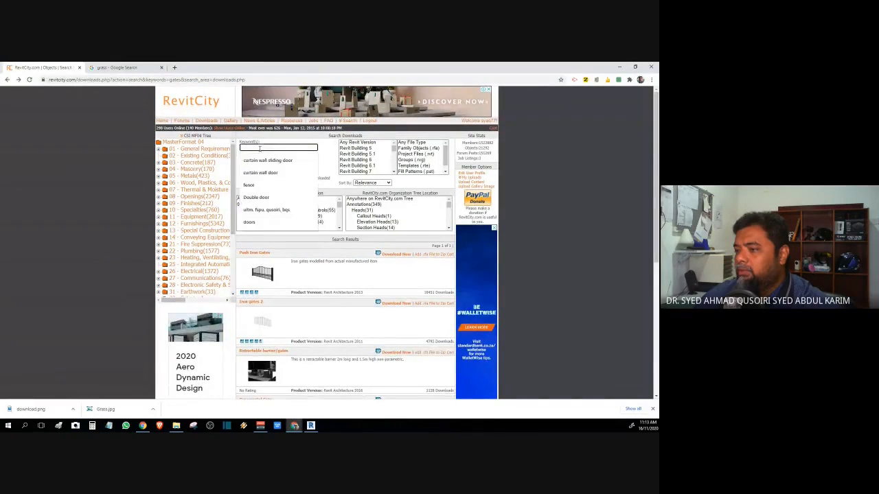
left_click(262, 185)
key("Return")
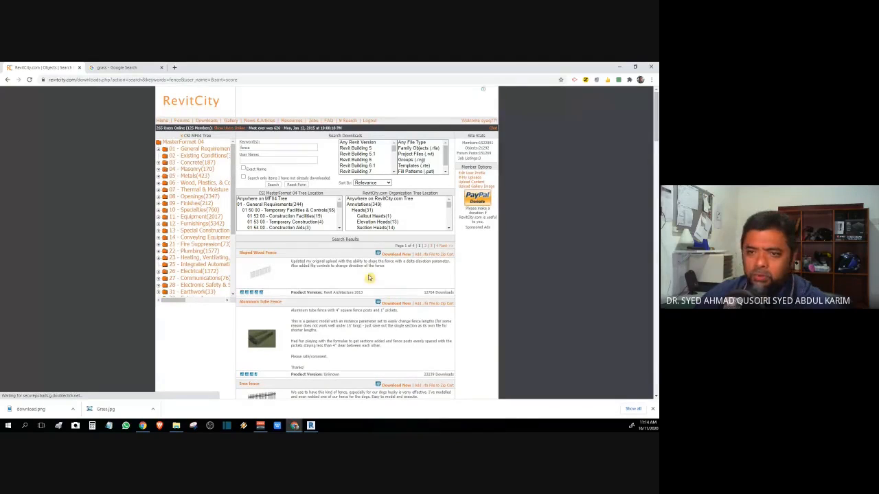
scroll(369, 277, "down", 5)
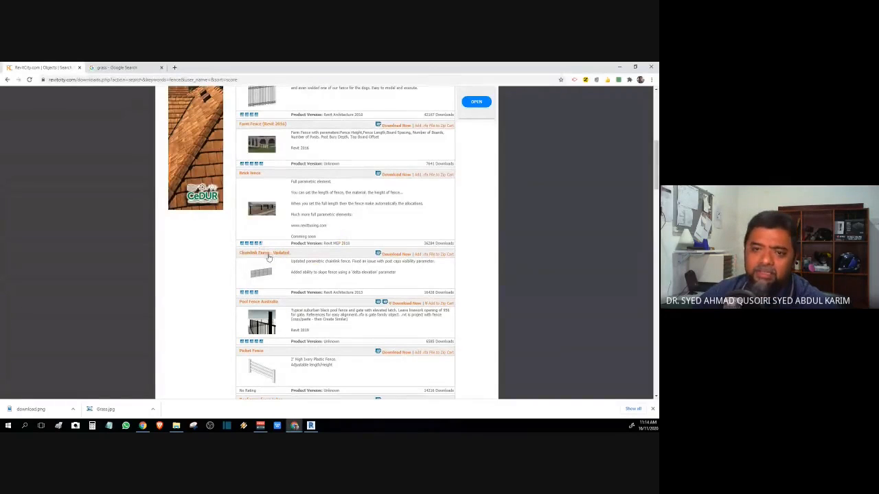
scroll(298, 322, "down", 6)
scroll(298, 322, "up", 7)
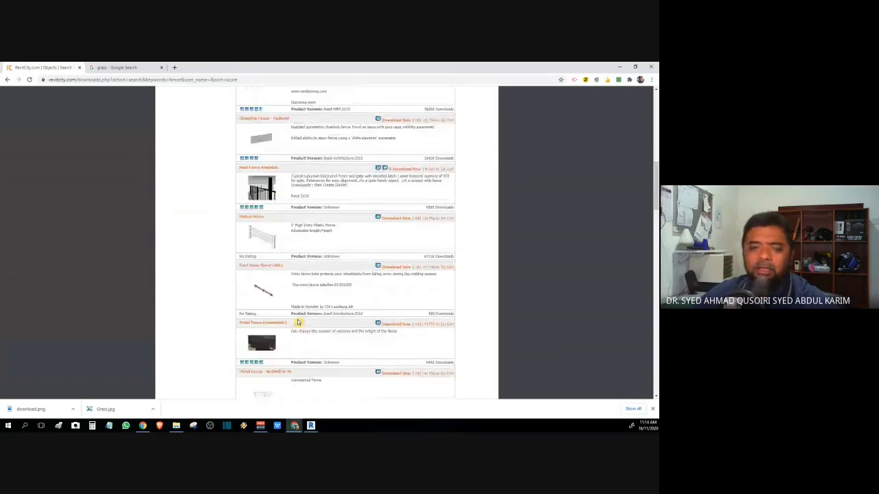
scroll(298, 322, "up", 5)
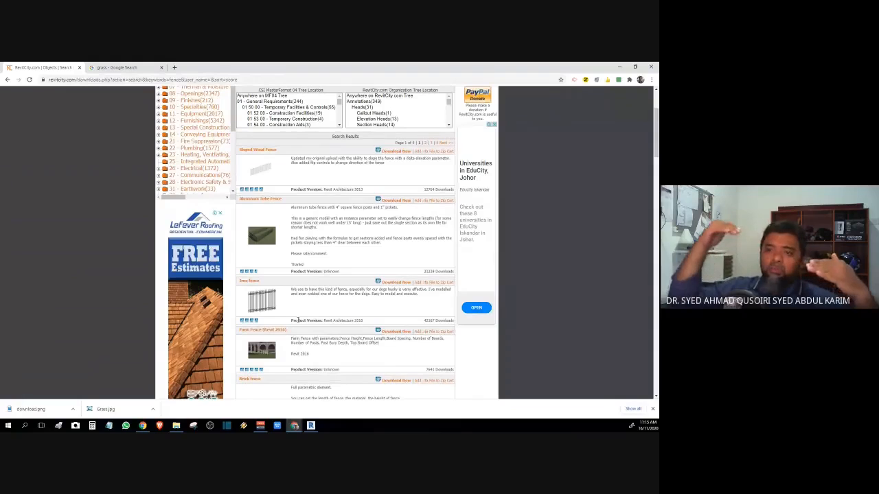
scroll(297, 319, "down", 5)
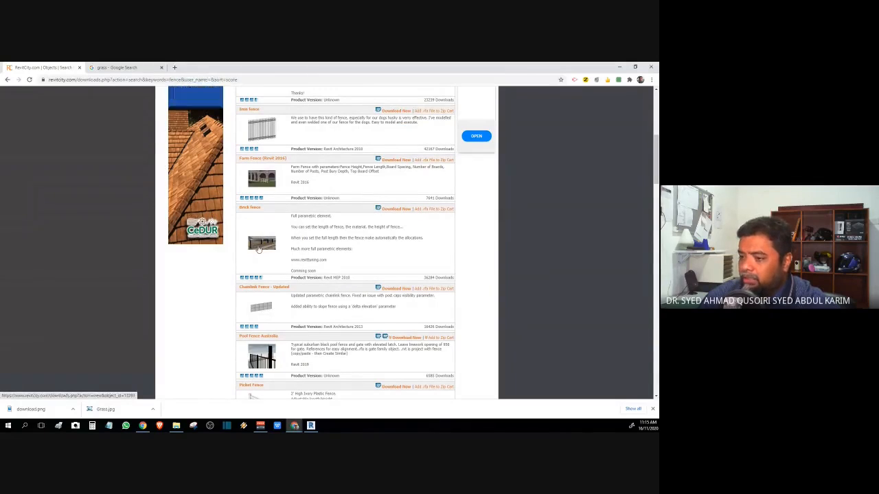
Step: Open the Brick fence item and bring Brick_fence_13393.rfa up in Revit
key("alt+Tab")
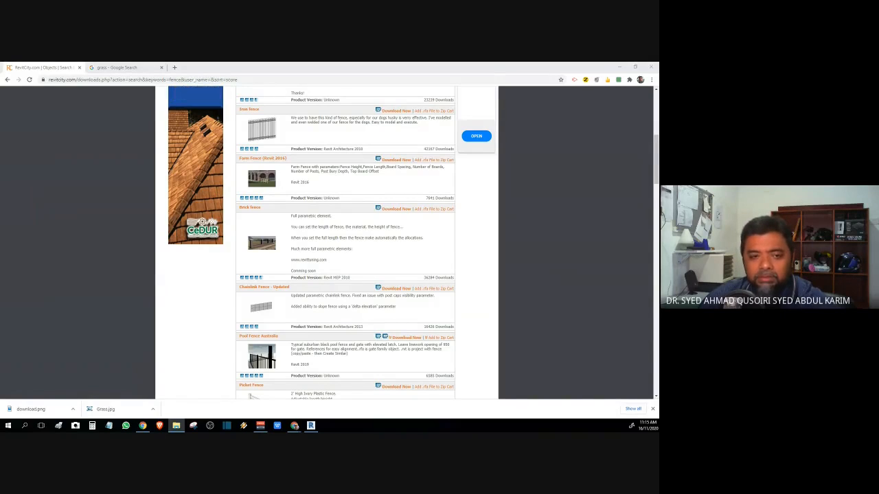
left_click(262, 243)
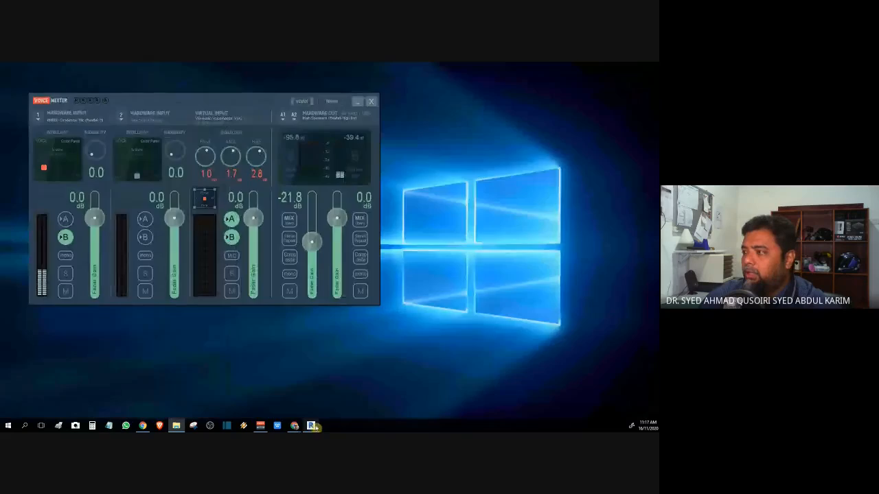
left_click(311, 426)
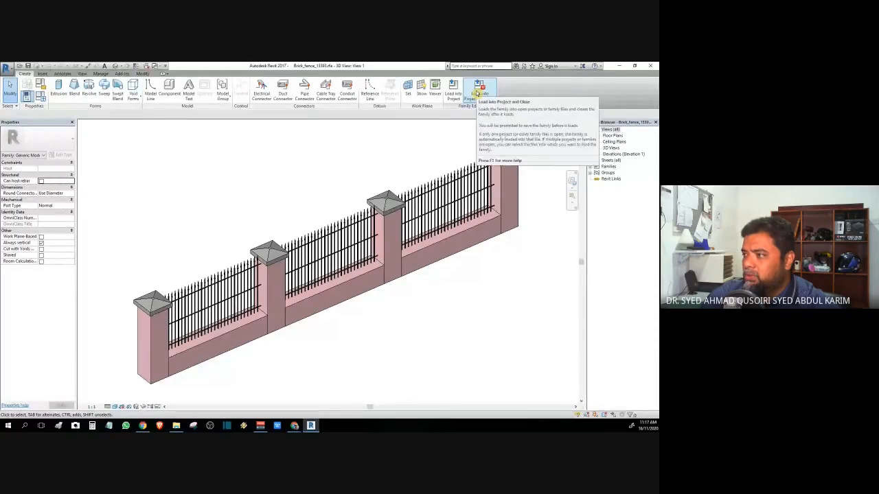
Step: Load the brick fence family into Project2 and place one fence on Level 1
left_click(478, 93)
left_click(241, 179)
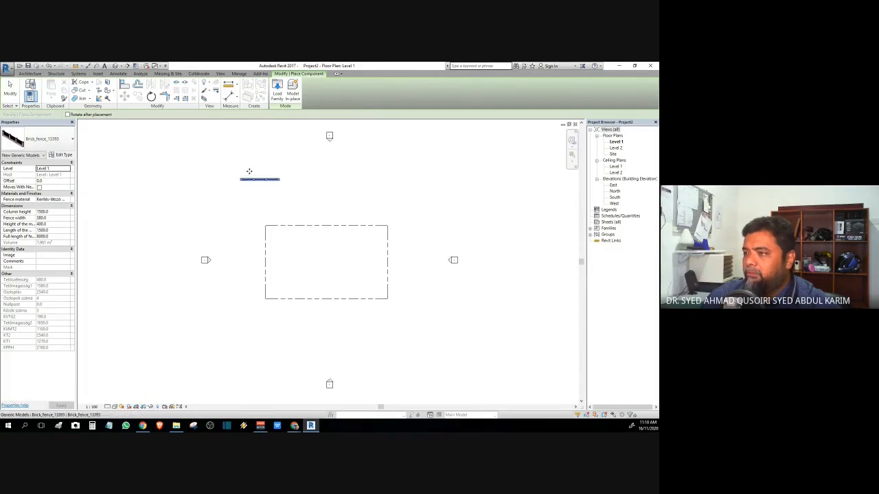
key("Escape")
Step: Rotate the fence 90° and move it onto the rectangle's left edge
left_click(260, 179)
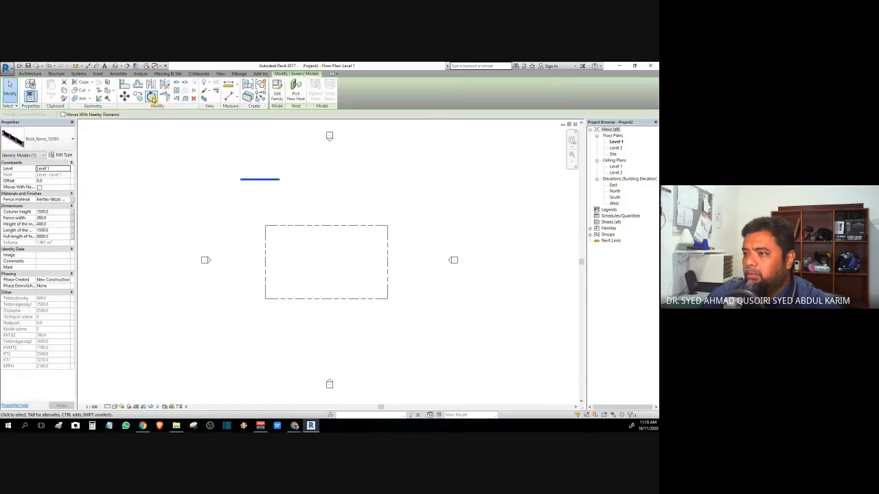
left_click(152, 96)
left_click(261, 123)
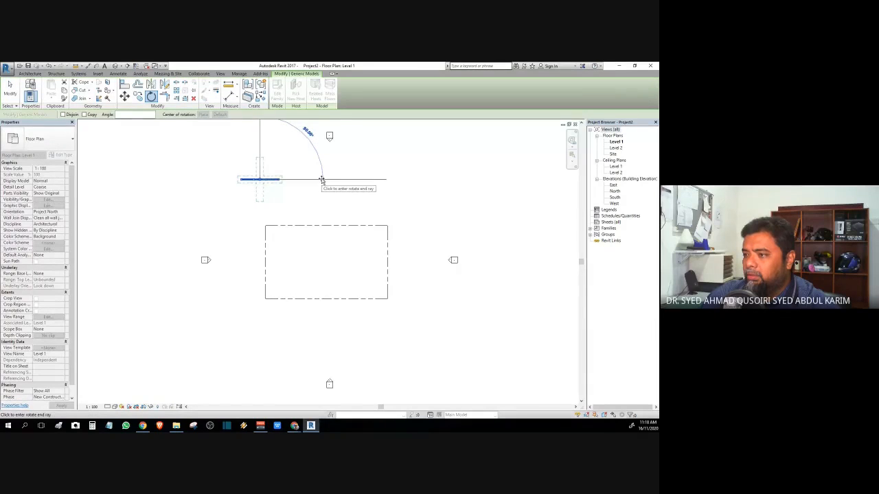
left_click(322, 180)
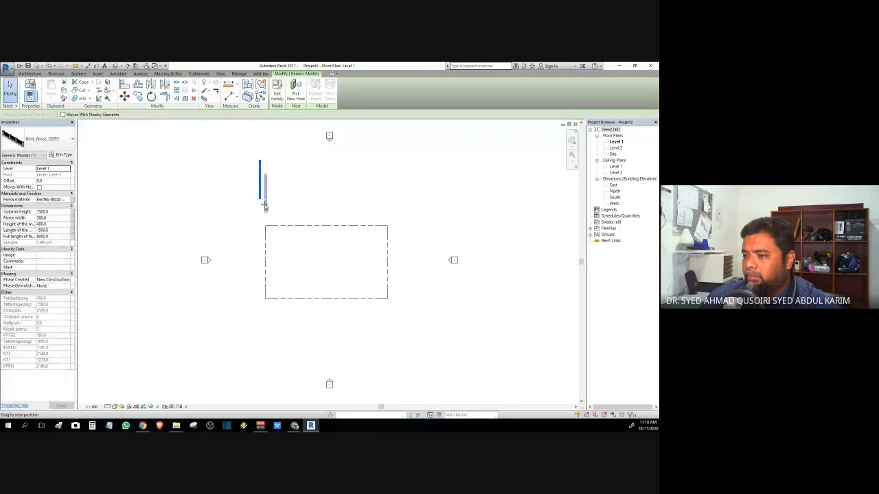
left_click_drag(265, 204, 262, 250)
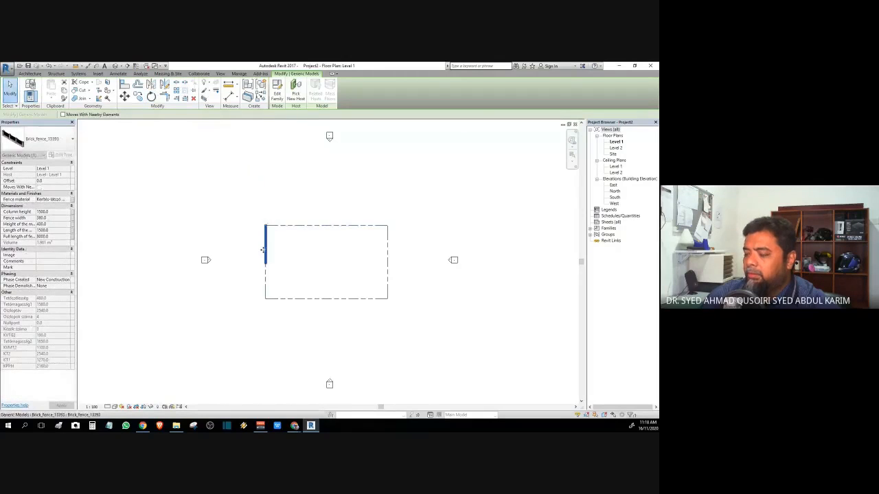
left_click(248, 242)
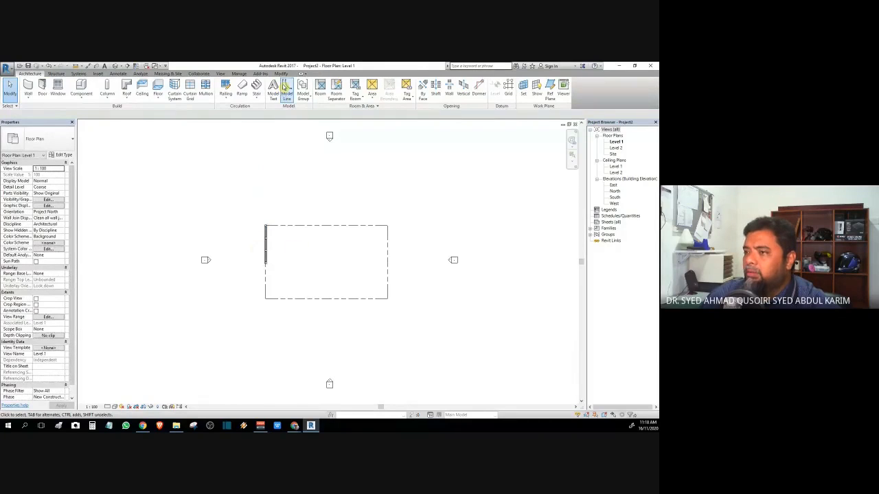
Step: Inspect the placed brick fence in the default 3D view
left_click(221, 74)
left_click(217, 86)
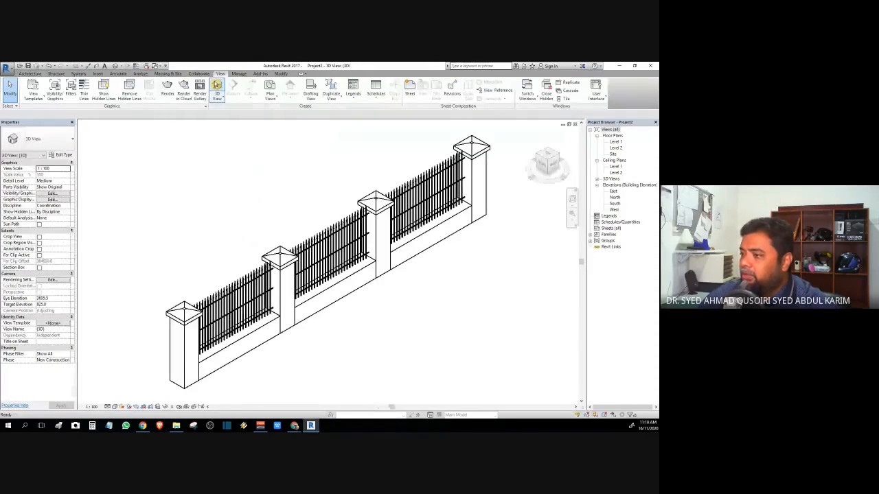
scroll(368, 180, "down", 5)
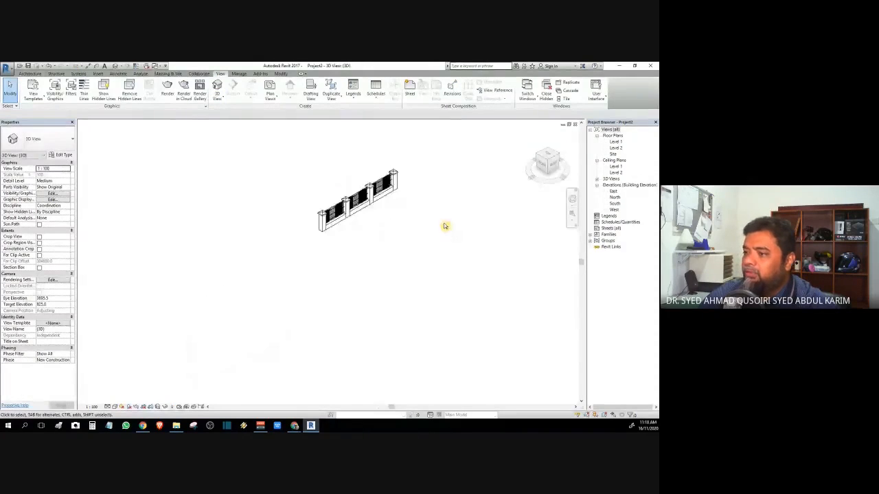
middle_click_drag(444, 226, 329, 252)
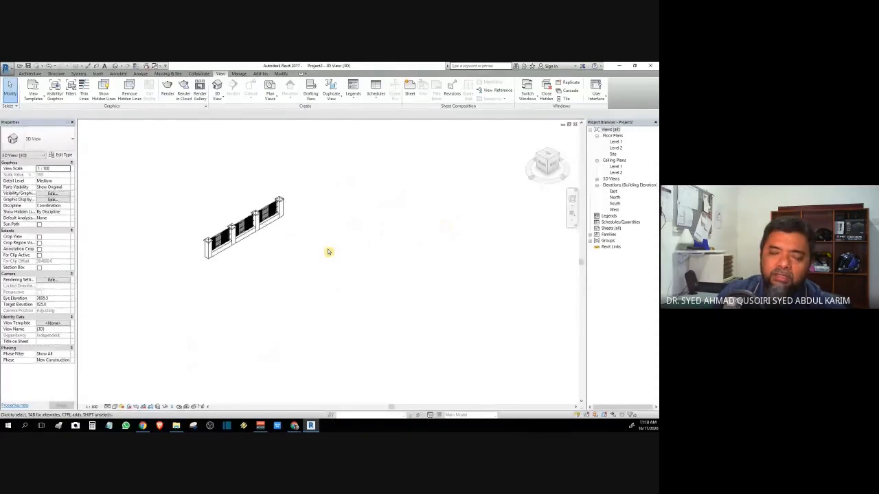
scroll(328, 252, "down", 1)
scroll(311, 307, "up", 1)
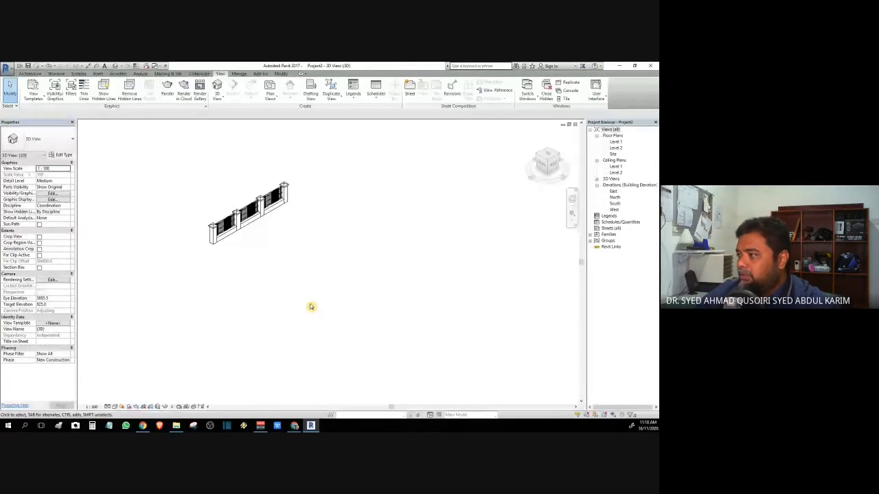
Step: Return to the Site floor plan and select the brick fence on the left edge
double_click(615, 141)
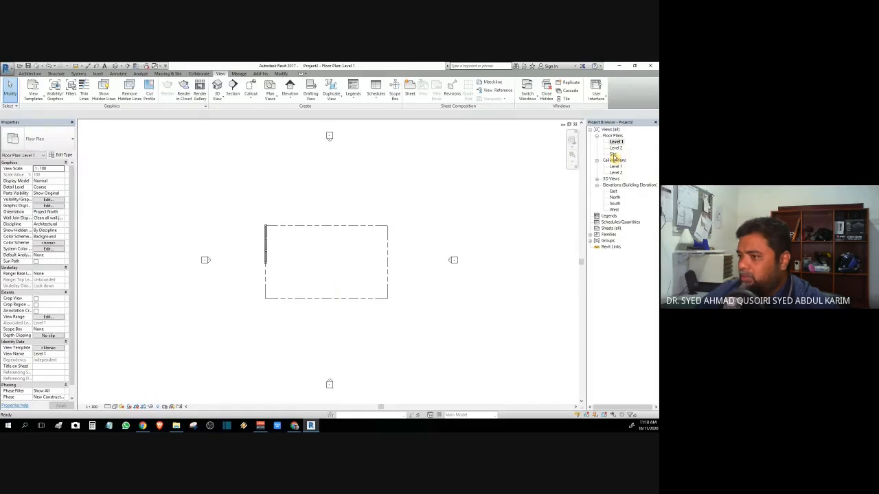
double_click(613, 155)
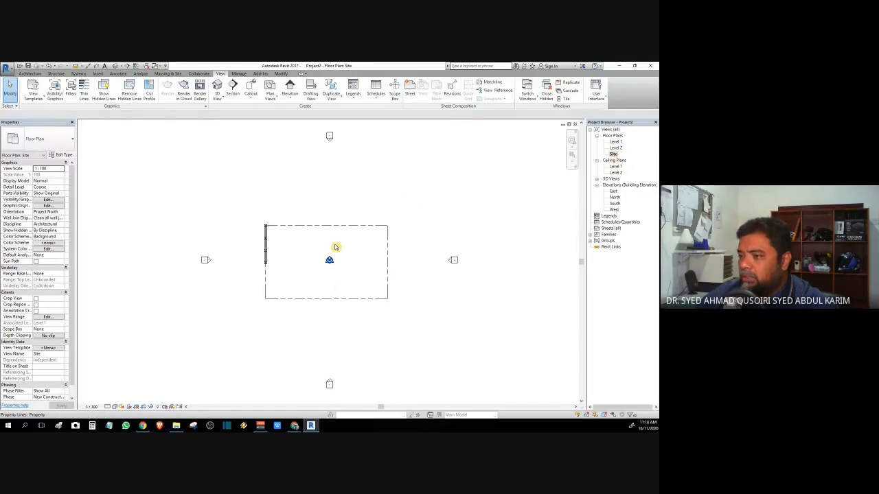
scroll(295, 285, "up", 3)
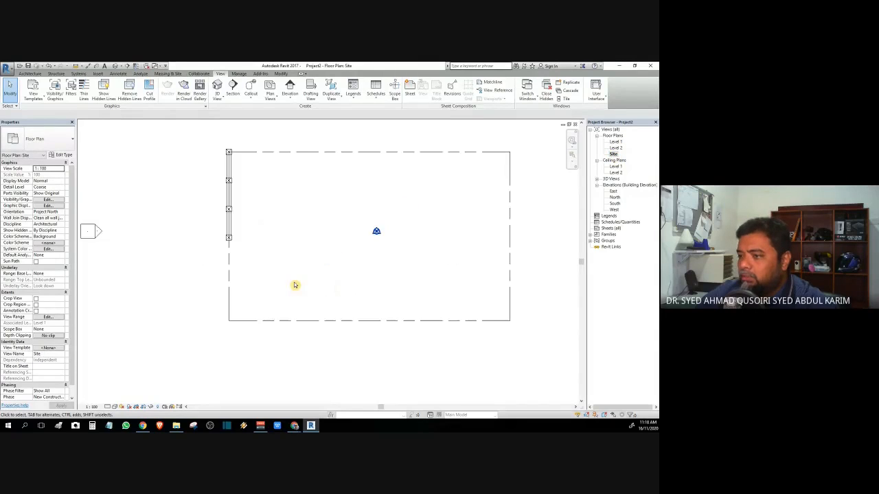
left_click(230, 235)
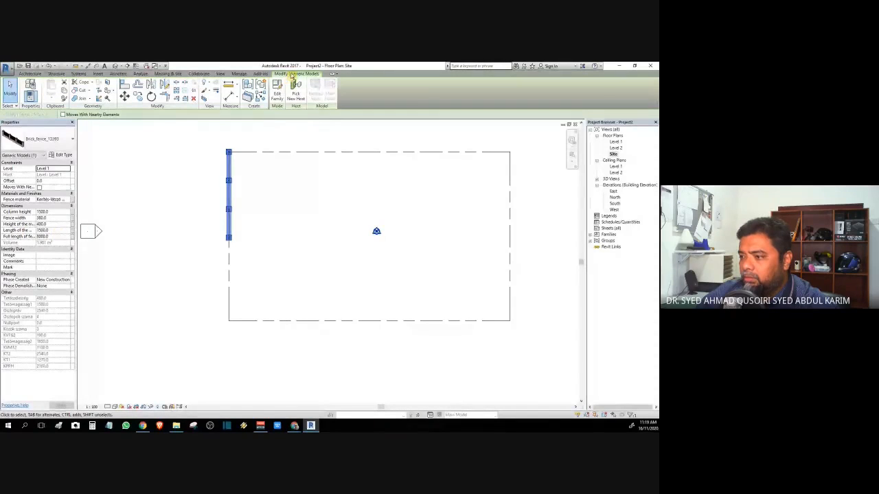
left_click(229, 97)
left_click(289, 153)
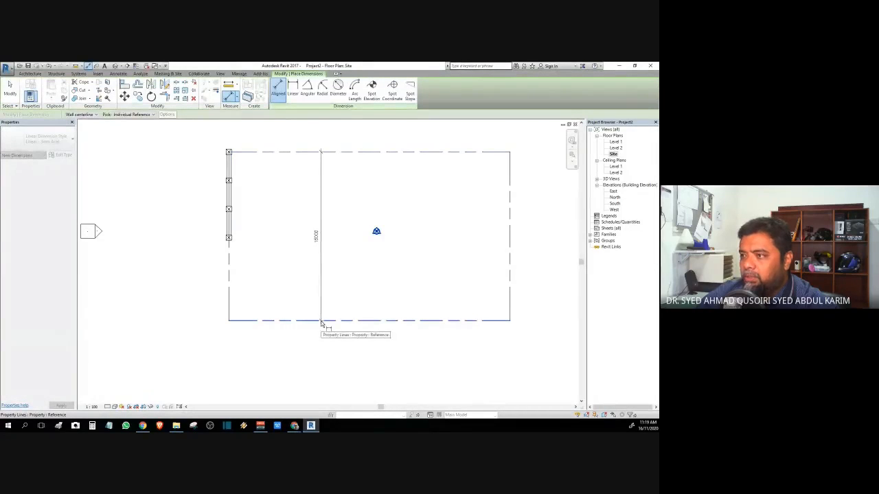
key("Escape")
key("Escape")
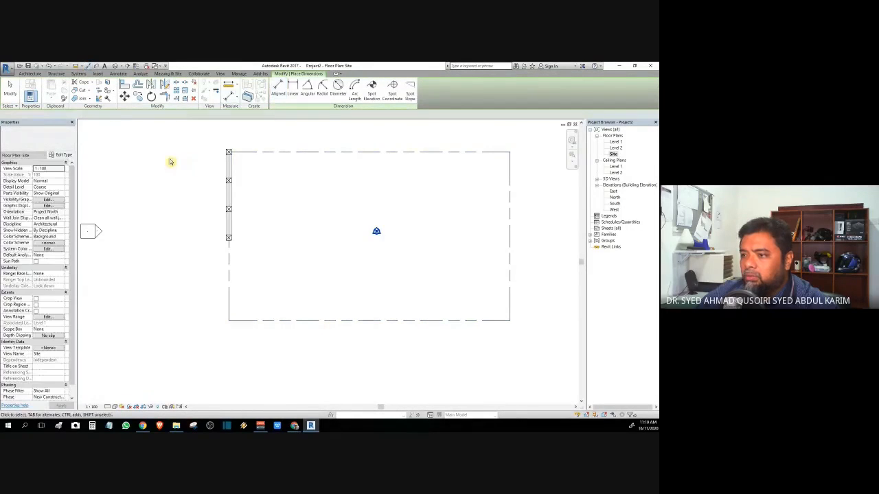
Step: Set the brick fence's Full length of fence to 15000 and apply it
left_click(234, 240)
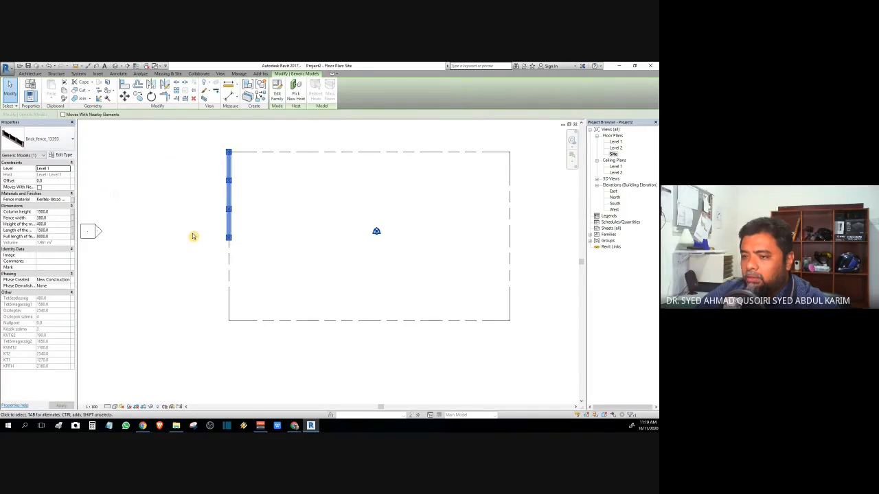
left_click(61, 236)
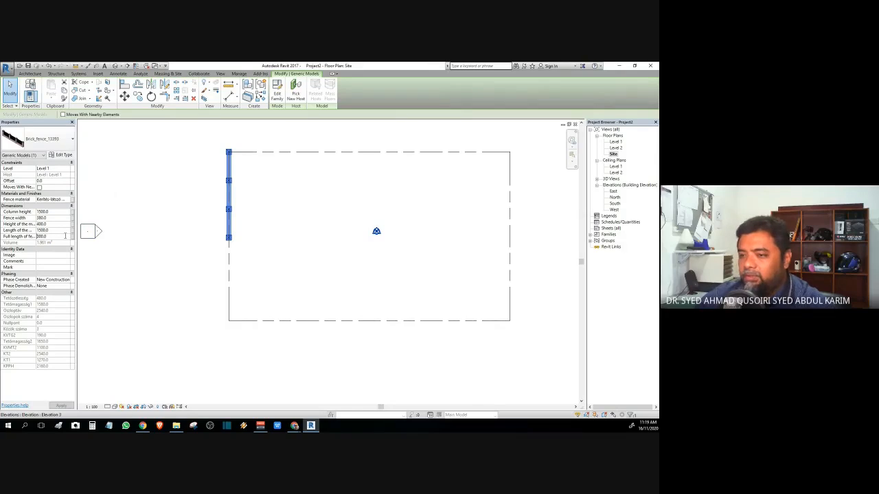
type("150")
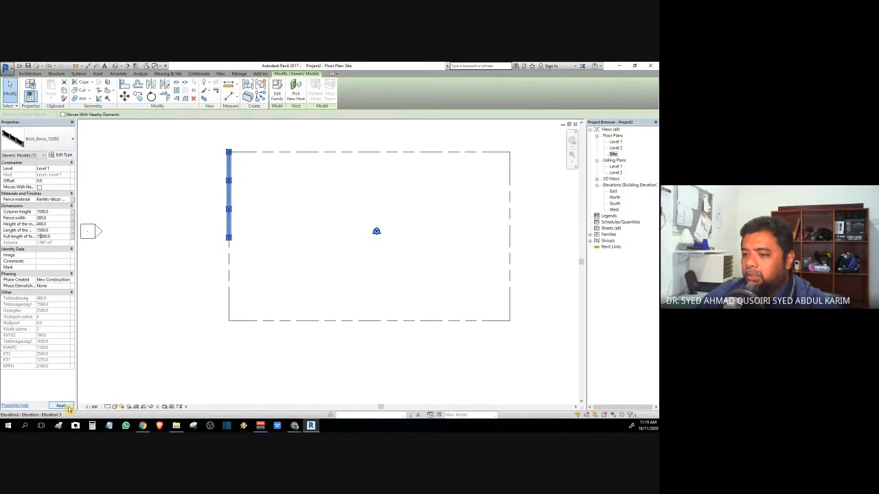
left_click(67, 407)
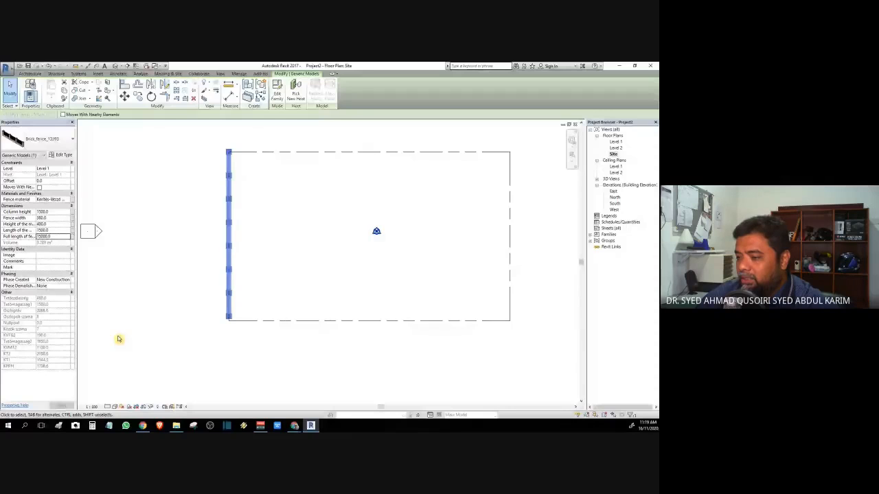
scroll(227, 317, "up", 3)
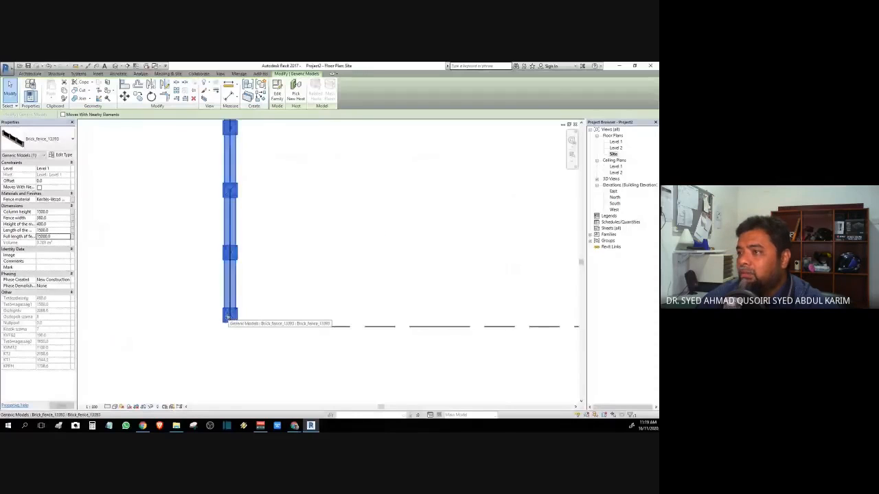
scroll(228, 317, "up", 5)
scroll(228, 317, "down", 8)
left_click_drag(224, 181, 264, 194)
Step: Open the {3D} view and look at the lengthened fence from the TOP face
scroll(267, 191, "down", 4)
middle_click_drag(271, 164, 237, 287)
left_click(598, 179)
double_click(614, 185)
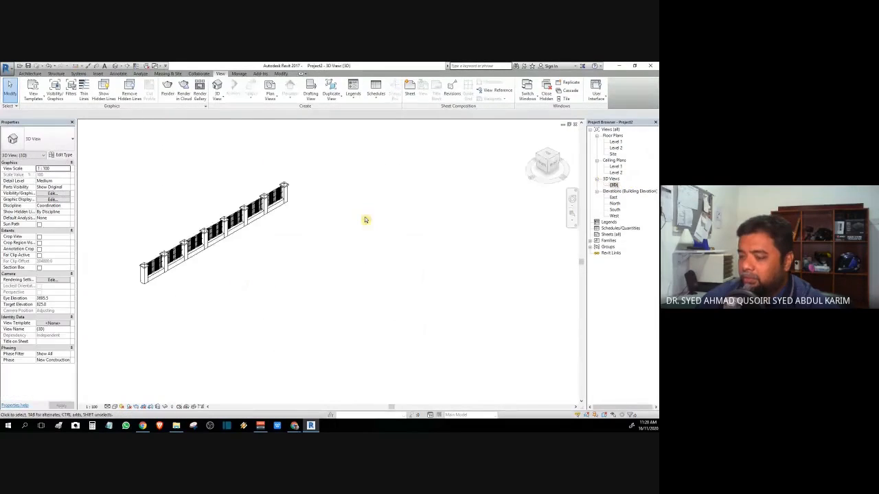
scroll(251, 233, "up", 5)
scroll(443, 261, "down", 4)
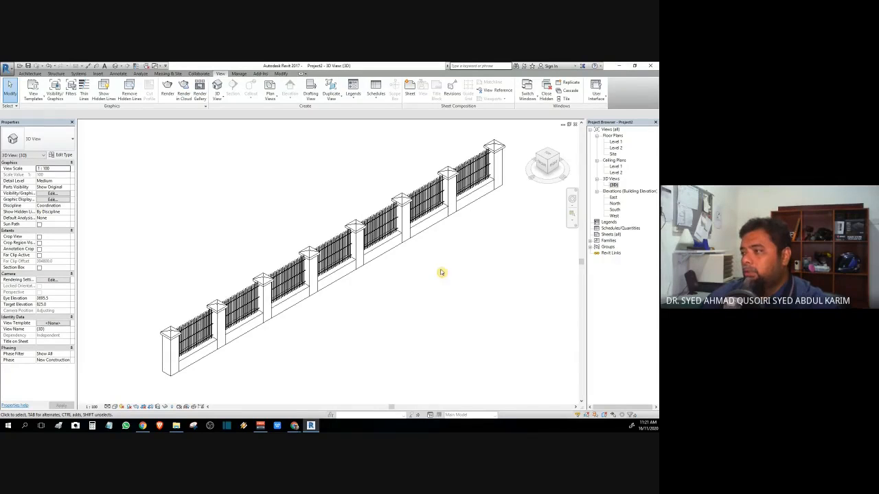
left_click(545, 157)
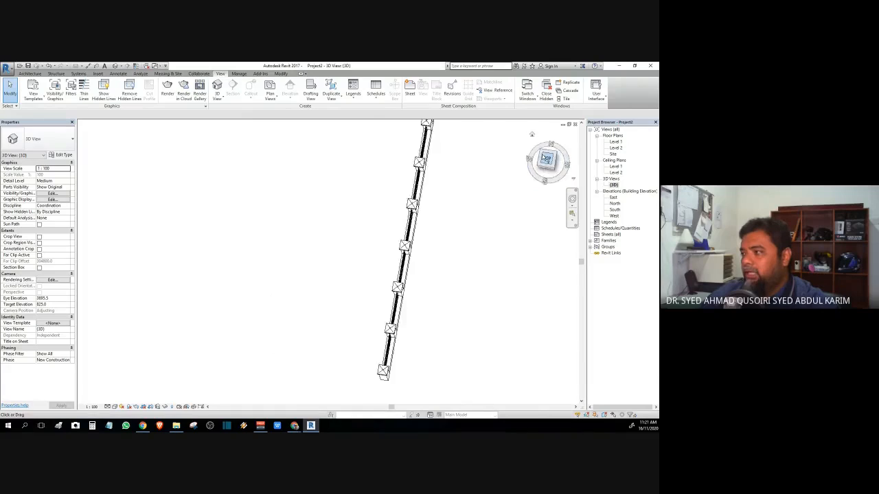
Step: Reopen the Site floor plan showing the 15000 brick fence along the left edge
double_click(612, 154)
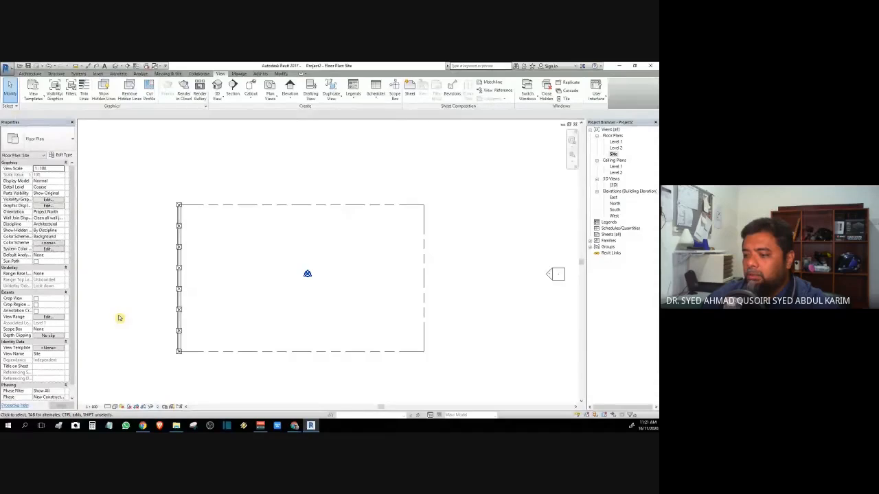
mouse_move(265, 429)
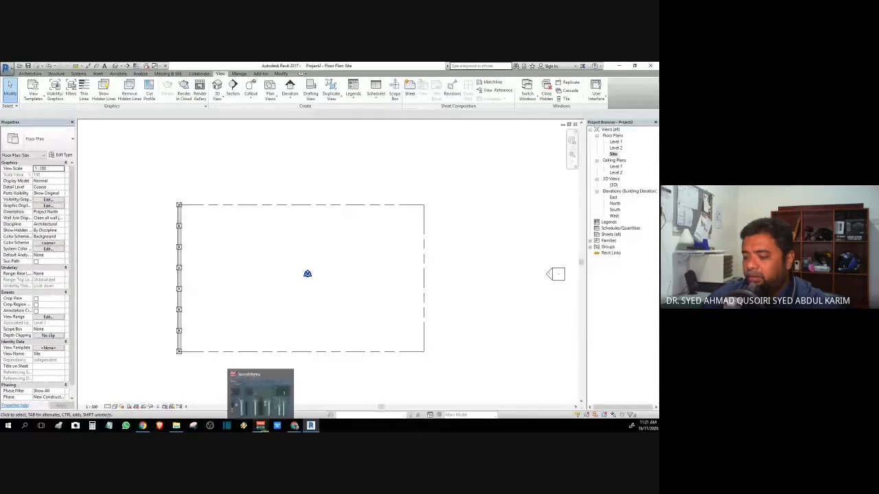
Step: Go back to RevitCity's fence search results, then open the downloaded iron fence from File Explorer
mouse_move(294, 425)
left_click(314, 385)
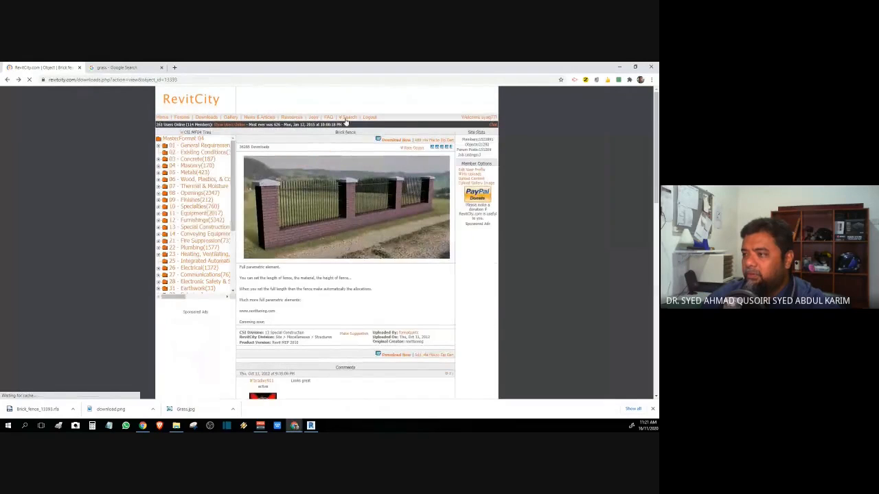
key("alt+Left")
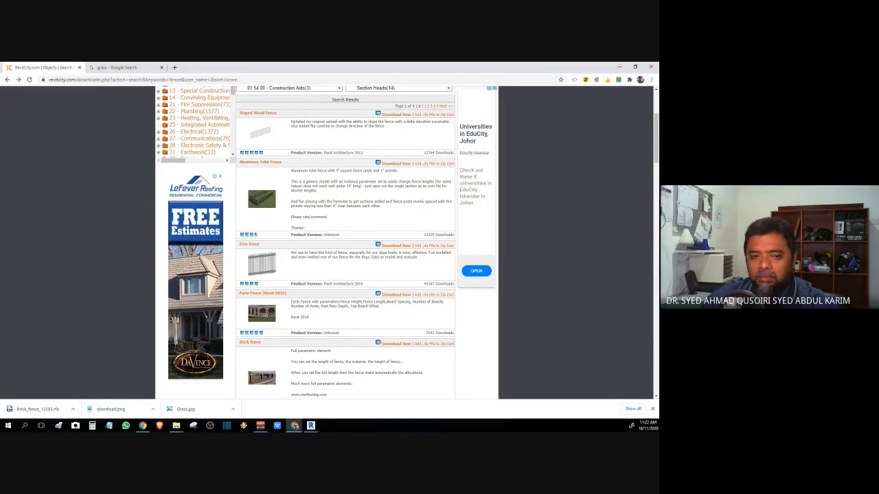
left_click(177, 426)
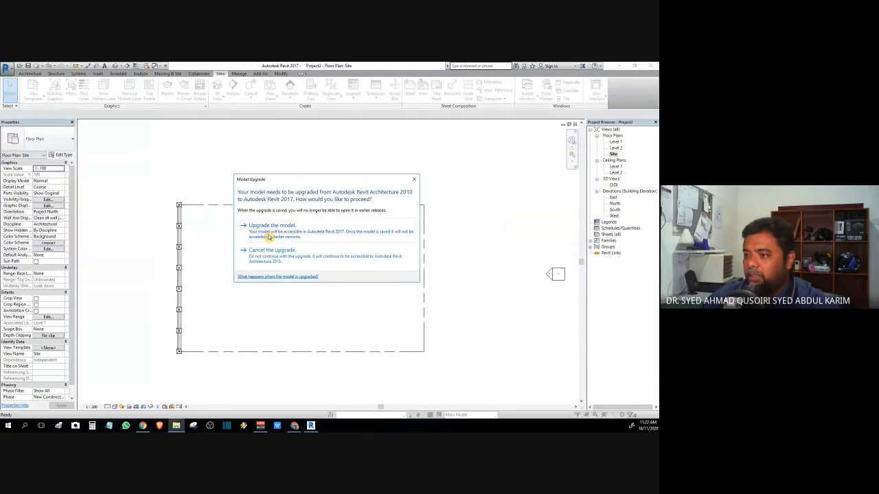
Step: Upgrade the Iron_fence_8526 family to Revit 2017 and load it into Project2
left_click(269, 236)
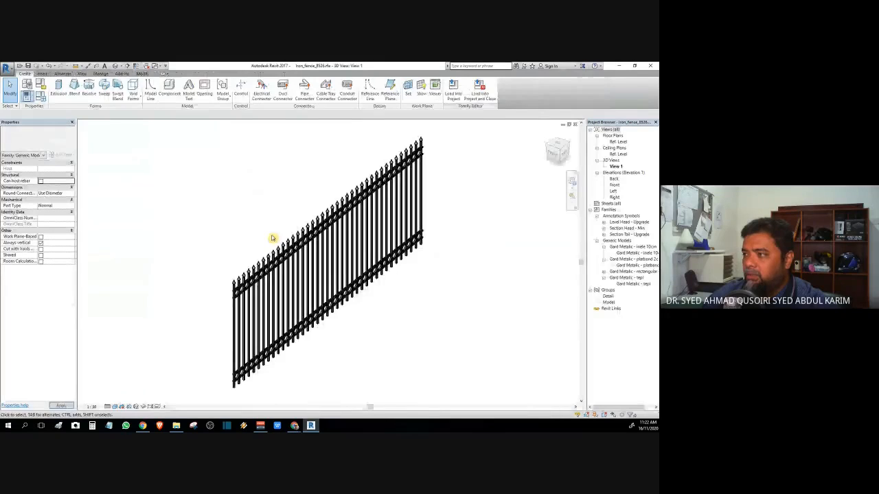
left_click(479, 88)
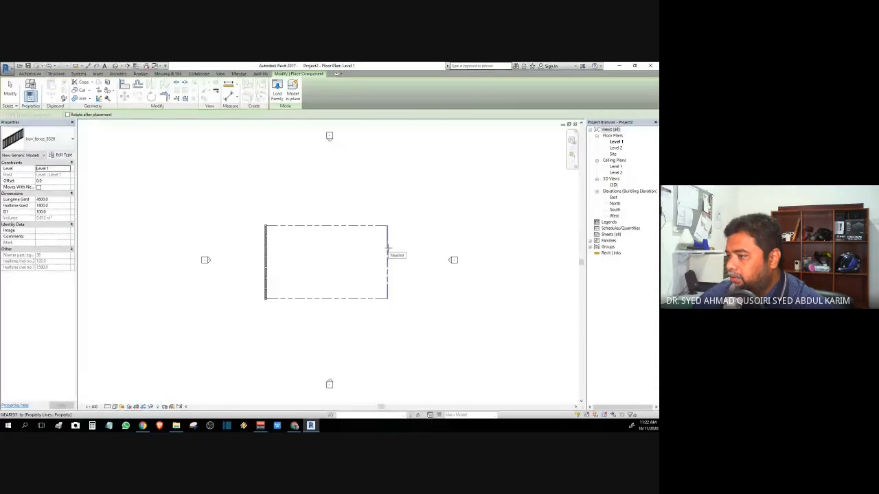
Step: Place the 4800 × 1800 iron fence on the right vertical fence line and inspect its placement
scroll(388, 241, "up", 5)
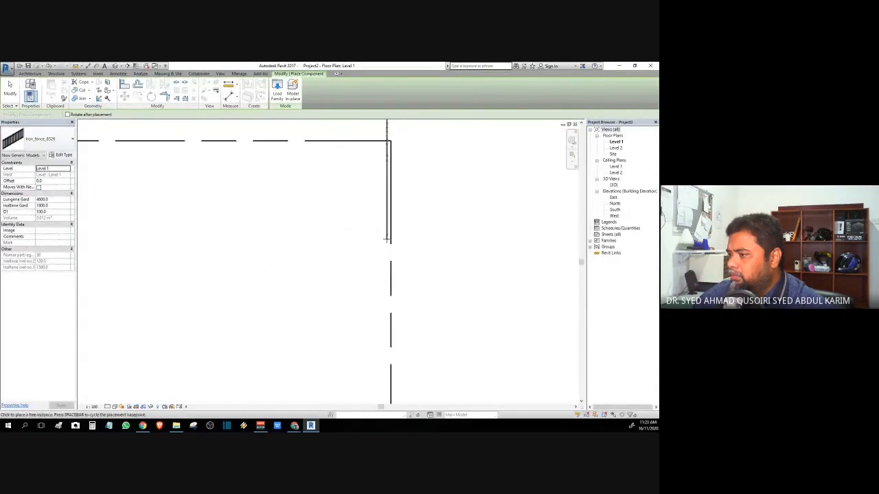
left_click(392, 314)
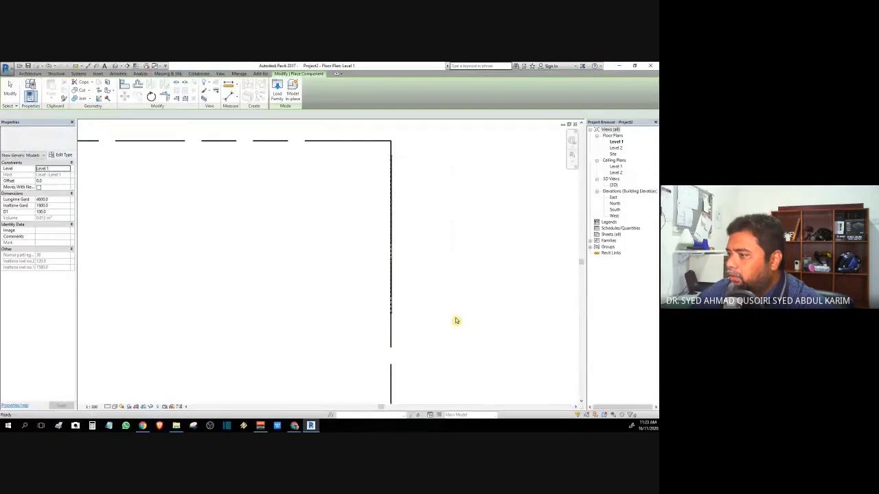
key("Escape")
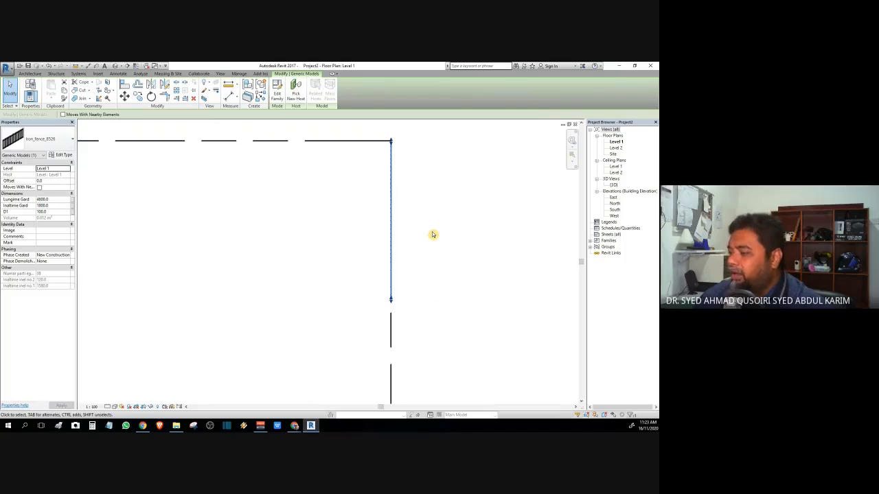
scroll(391, 314, "up", 8)
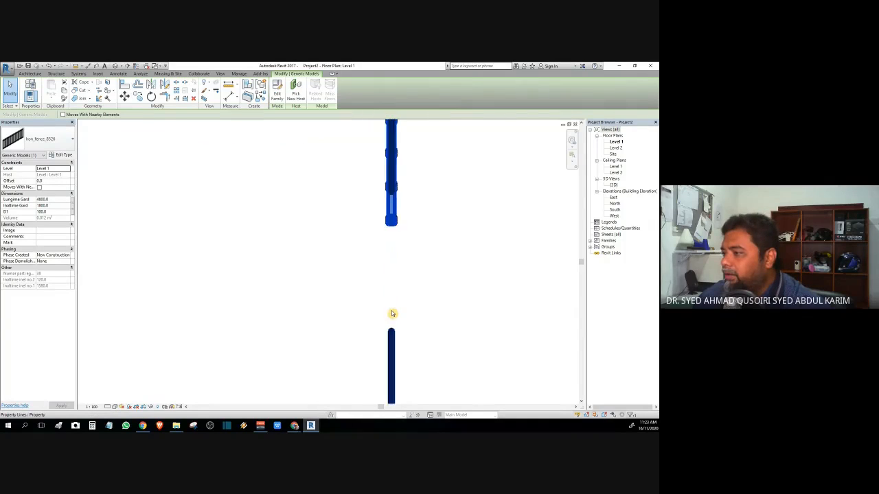
scroll(442, 206, "down", 5)
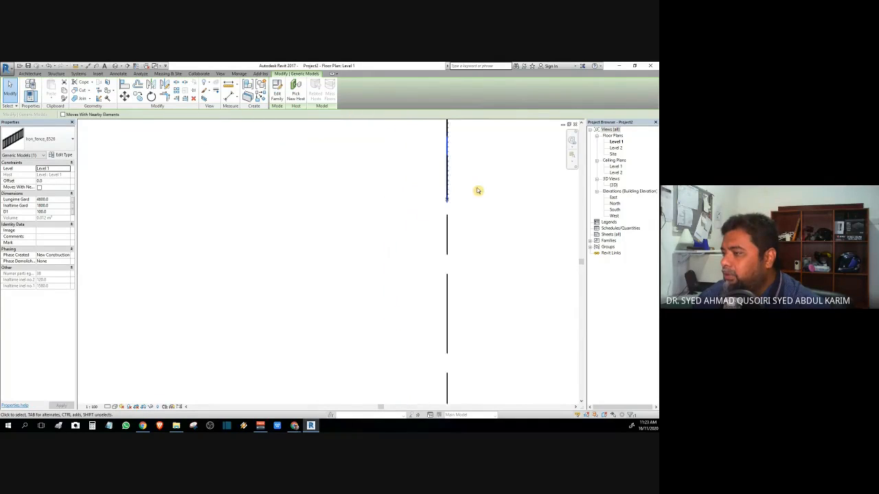
middle_click_drag(464, 193, 373, 265)
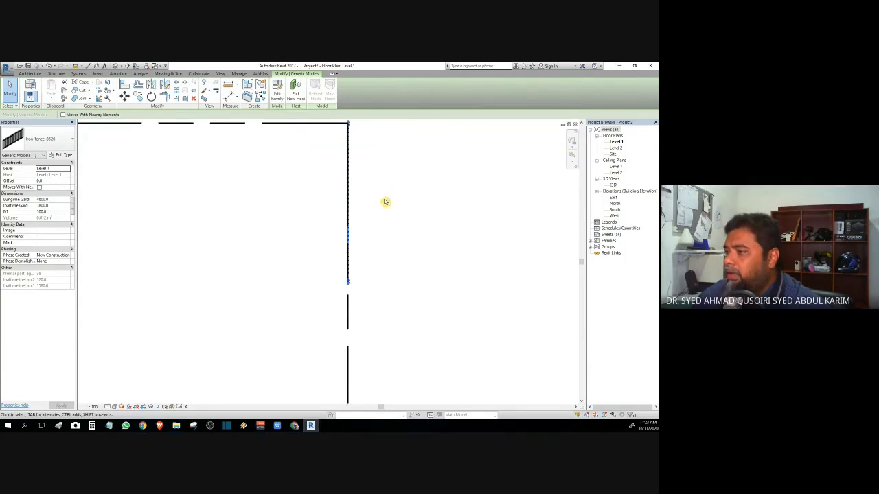
middle_click_drag(378, 217, 365, 279)
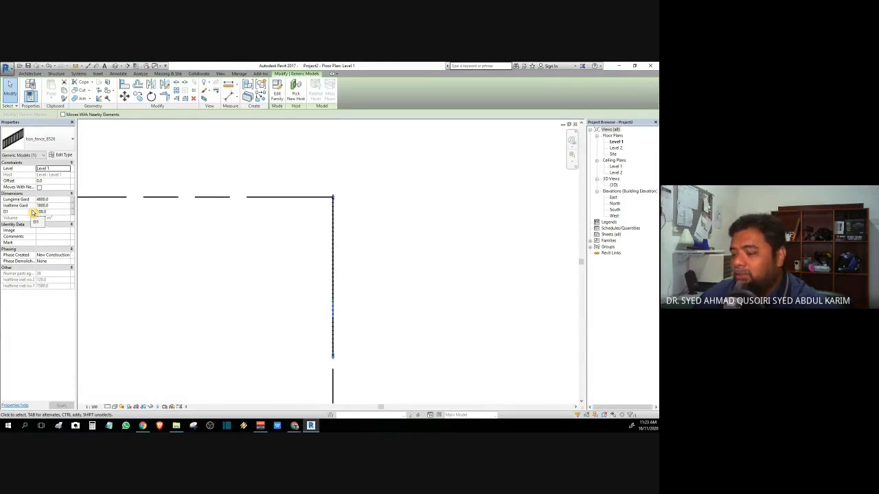
middle_click_drag(364, 314, 344, 214)
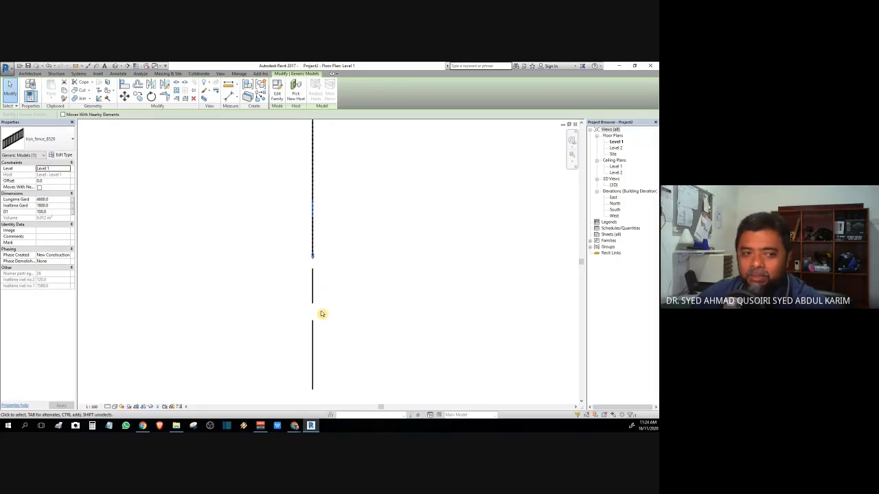
Step: In the Site plan, pick out the vertical iron fence from the property line, then open {3D}
double_click(613, 154)
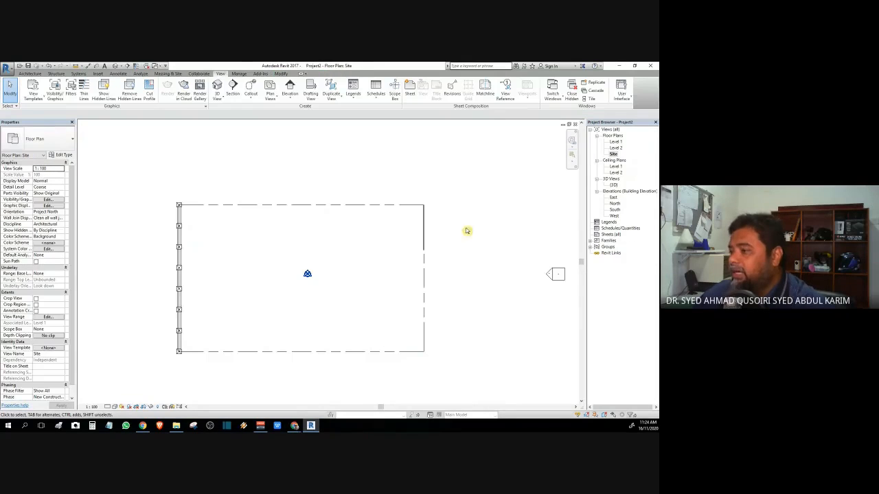
scroll(442, 228, "up", 3)
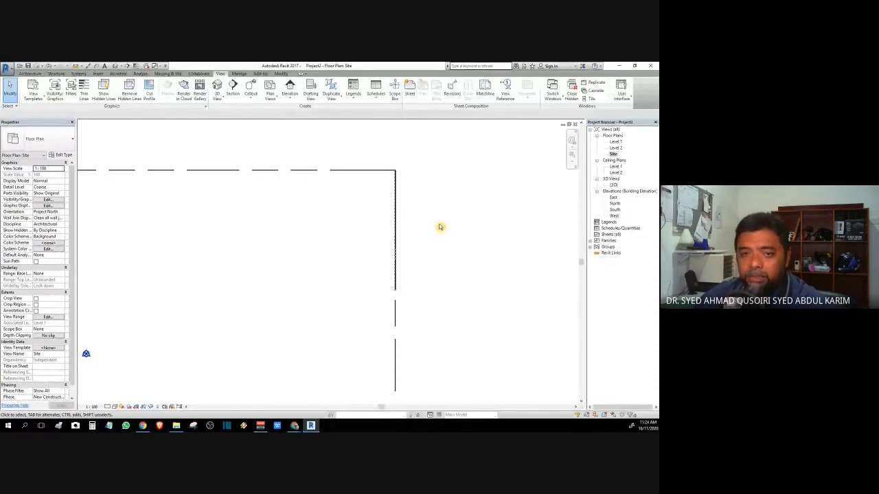
scroll(439, 227, "up", 3)
scroll(440, 227, "down", 2)
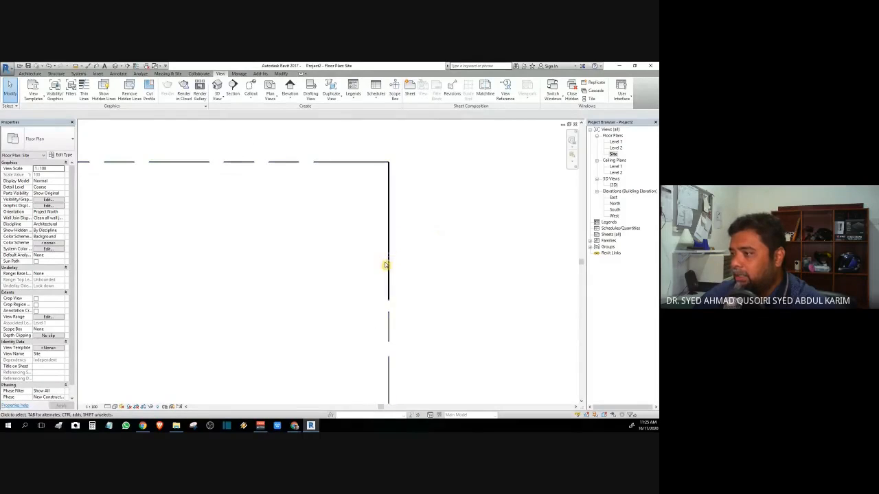
left_click(389, 221)
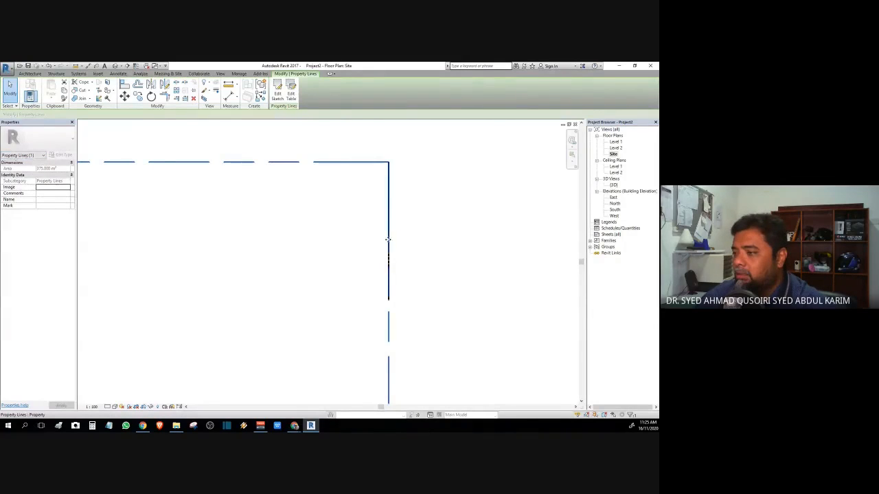
key("Escape")
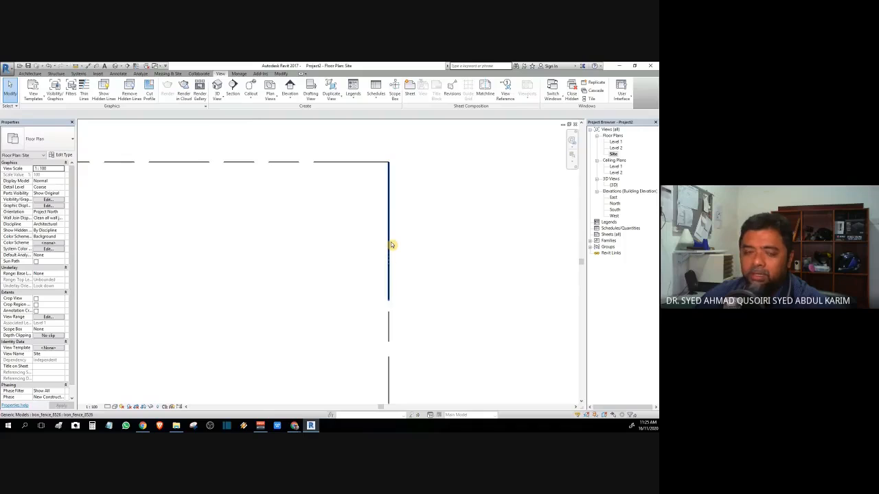
key("Tab")
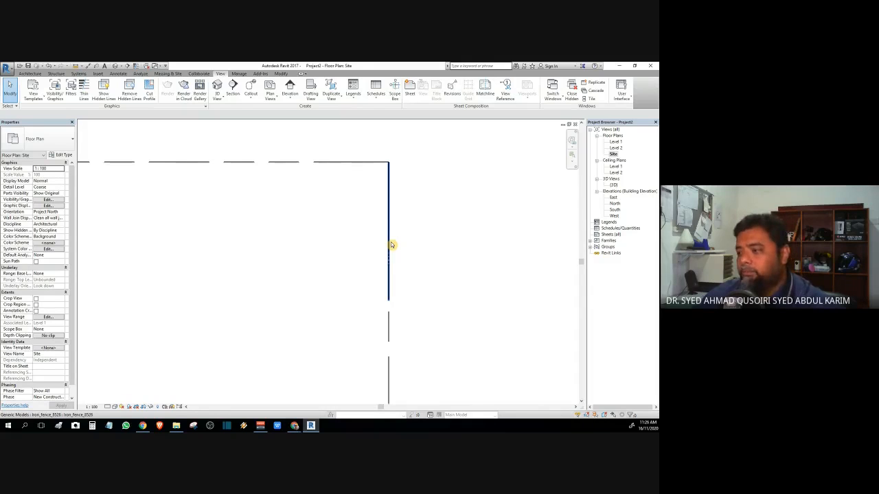
double_click(613, 185)
scroll(500, 327, "up", 5)
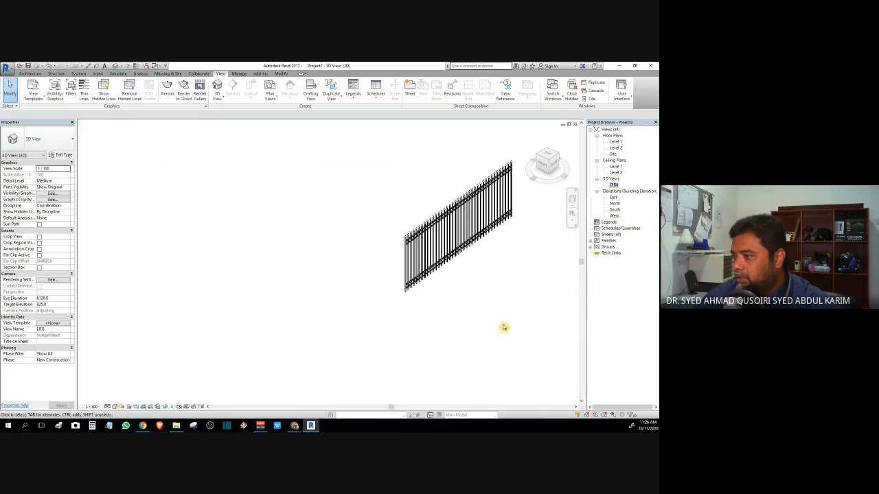
scroll(504, 328, "down", 4)
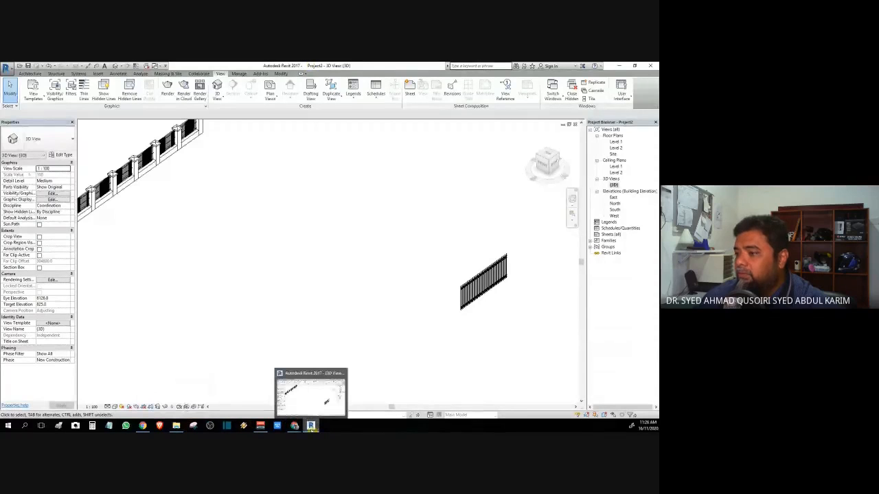
Step: Browse RevitCity's gate results and find the downloaded Posh_Iron_Gates_14484.rfa file to open
left_click(328, 391)
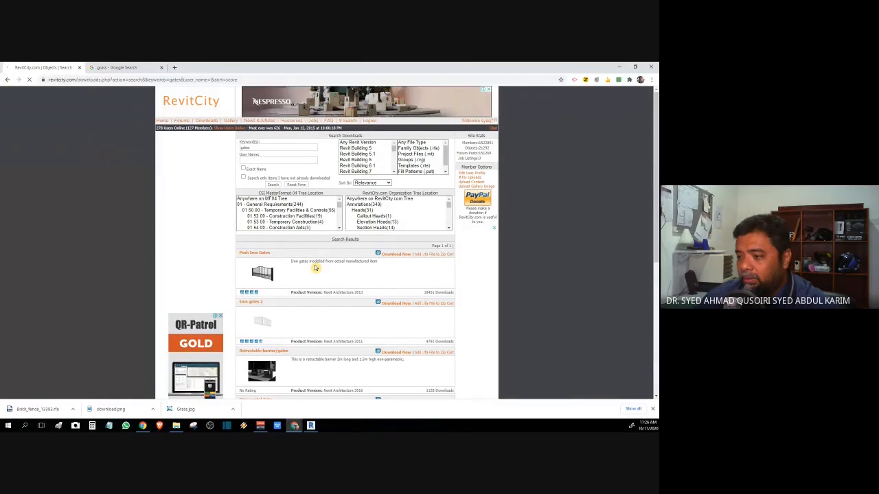
scroll(315, 268, "down", 3)
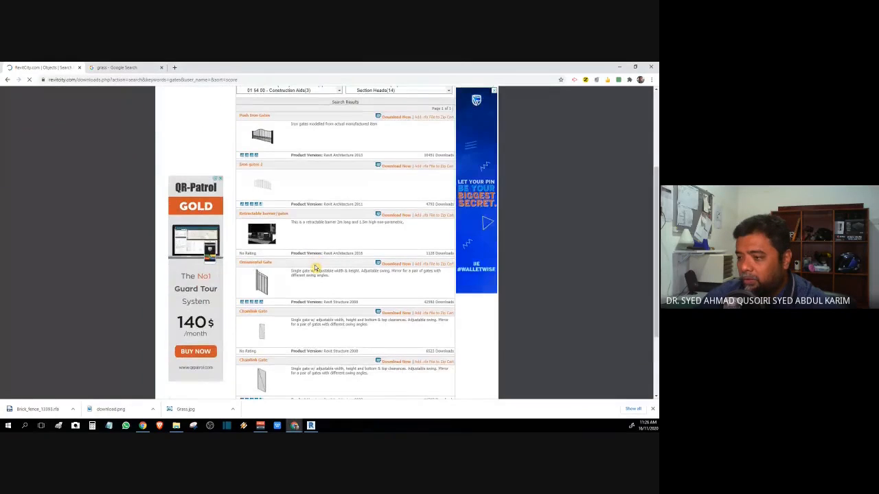
scroll(297, 300, "down", 2)
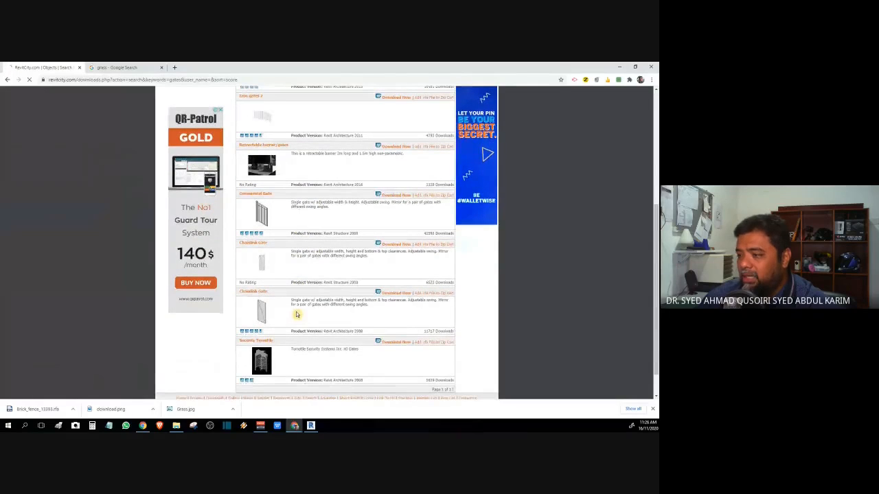
scroll(297, 315, "down", 1)
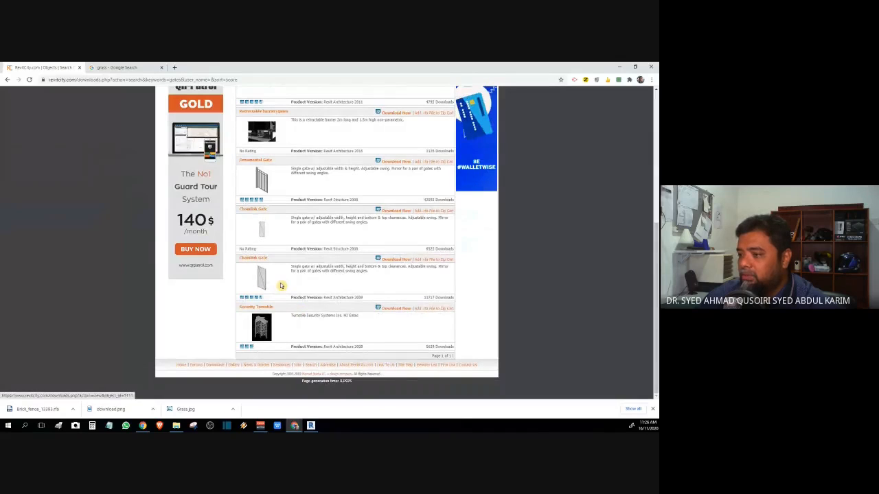
scroll(284, 318, "up", 1)
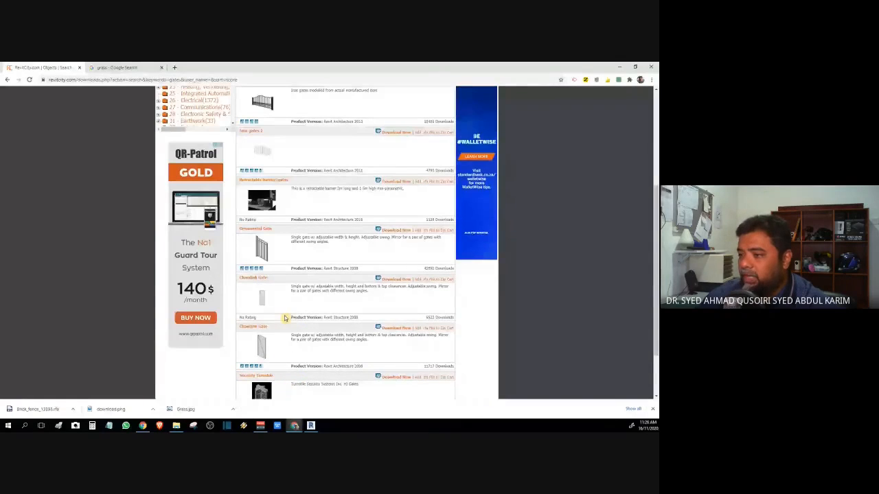
scroll(284, 318, "up", 3)
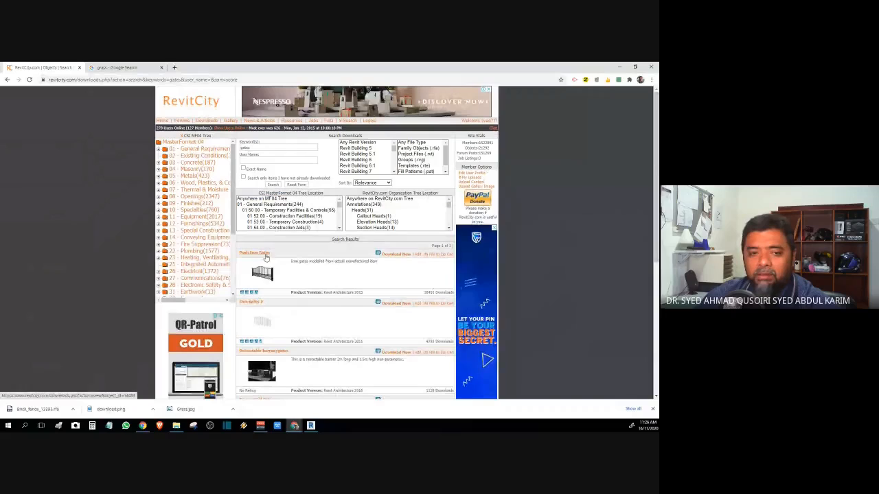
left_click(175, 429)
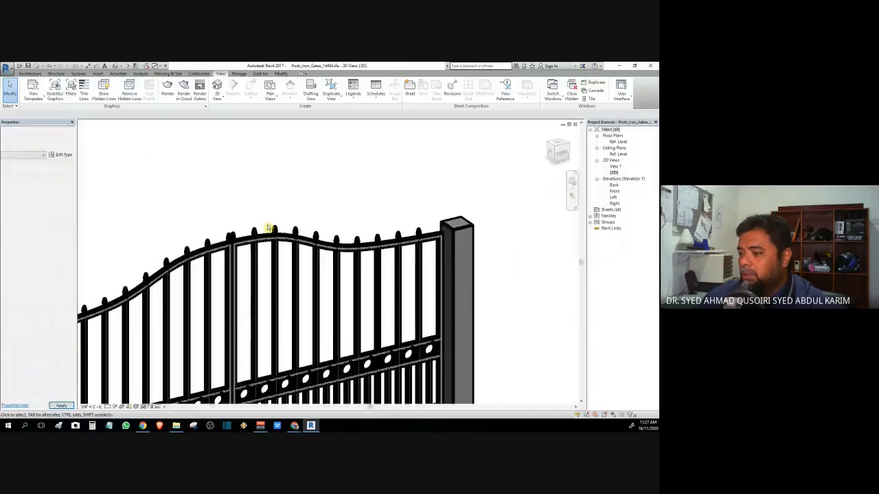
Step: Load Posh_Iron_Gates_14484 into Project2, place one gate on Level 1, and open the Site plan
scroll(268, 228, "down", 3)
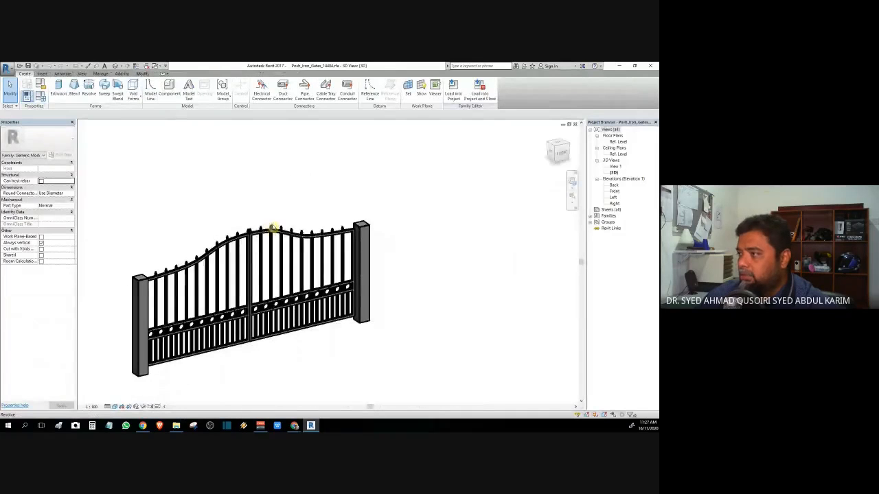
left_click(472, 100)
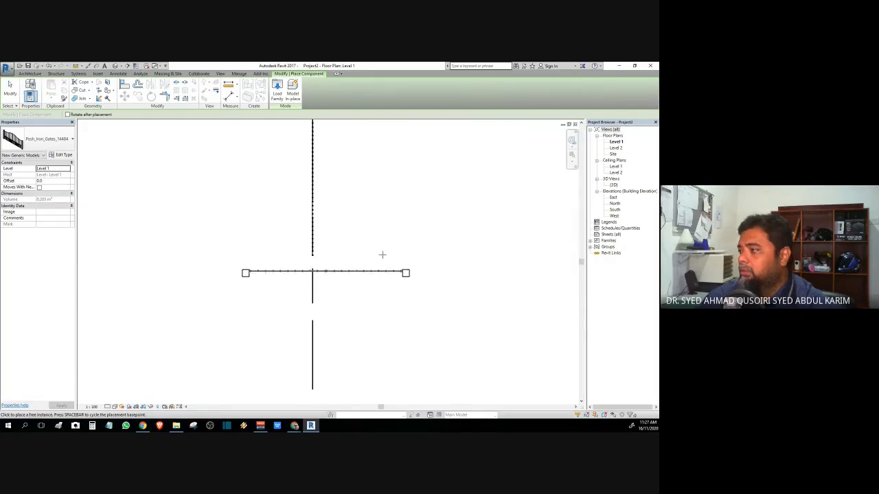
left_click(481, 209)
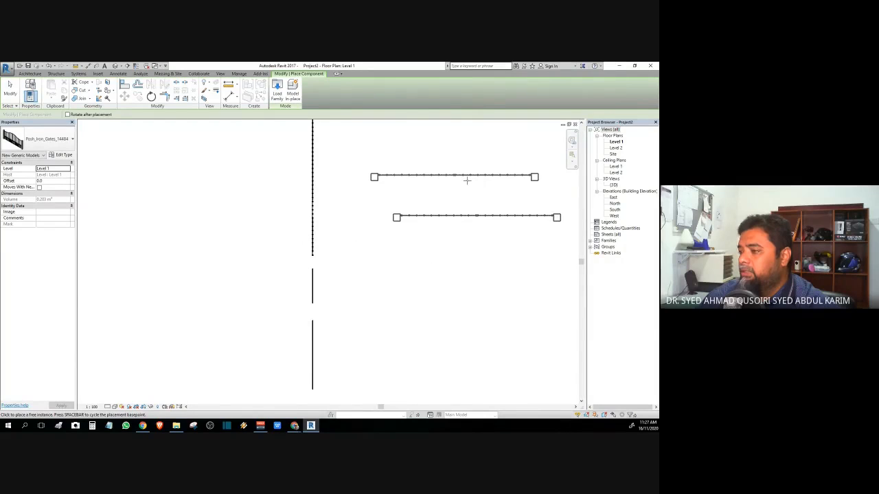
key("Escape")
key("Escape")
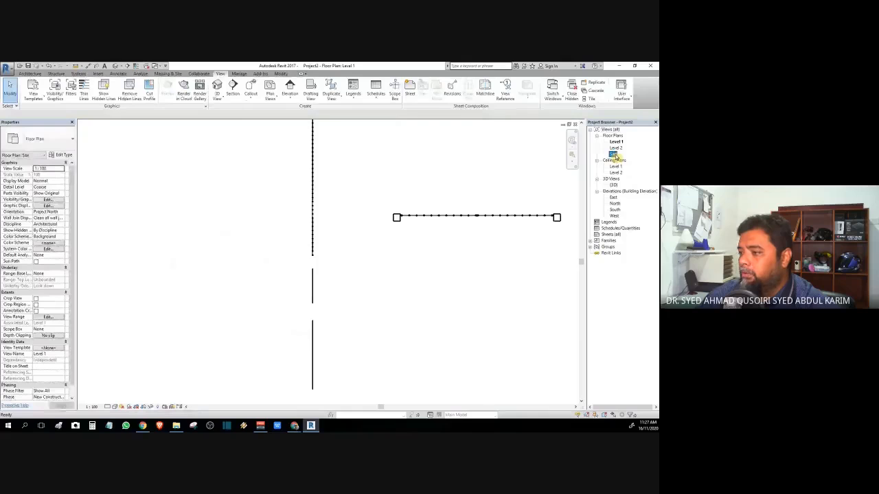
double_click(613, 154)
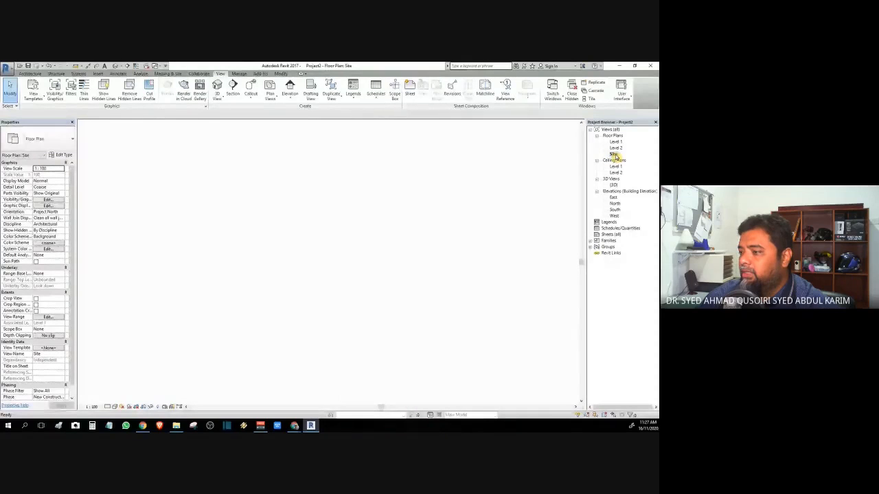
Step: Rotate the gate 90 degrees to vertical and move it onto the property line
left_click_drag(486, 301, 484, 300)
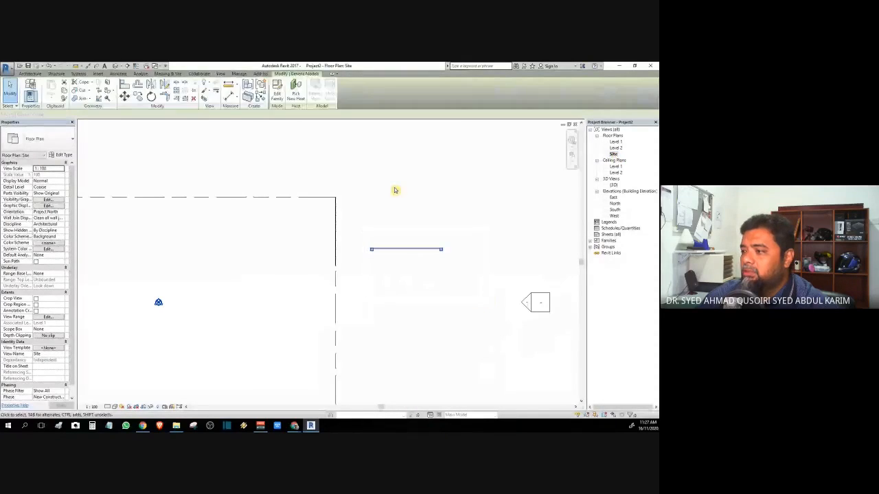
left_click(153, 97)
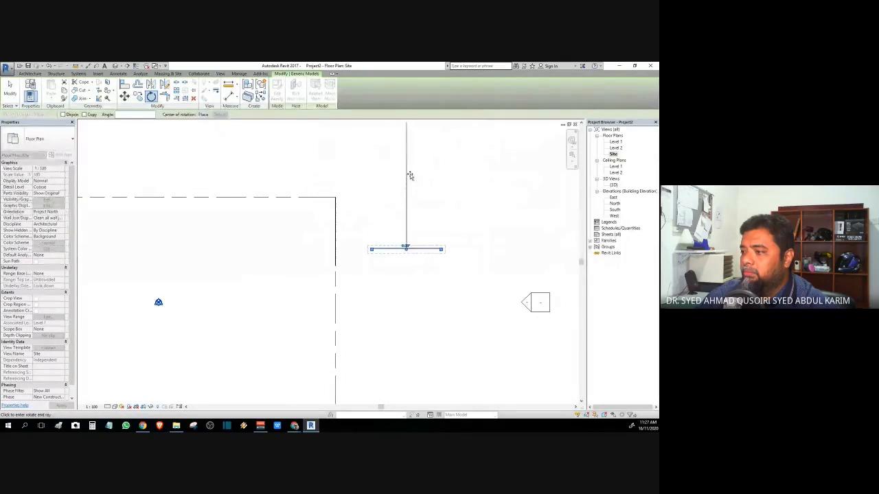
left_click(409, 176)
left_click(490, 256)
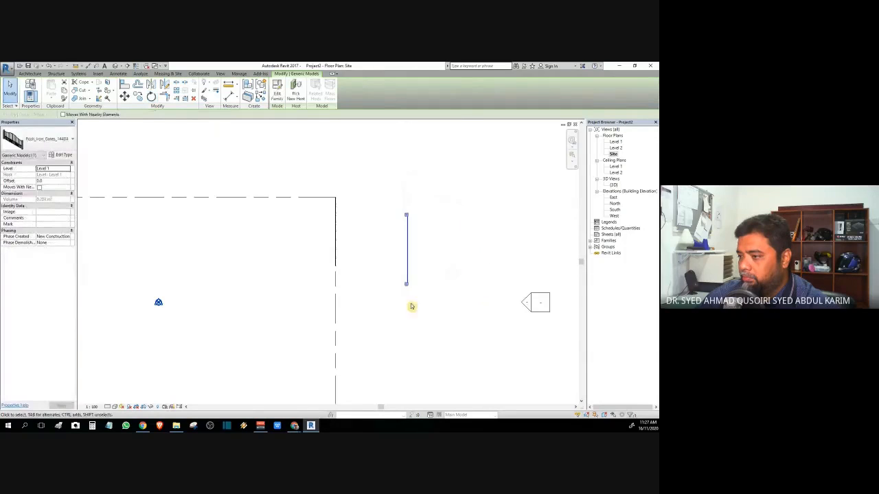
left_click_drag(406, 287, 335, 337)
scroll(348, 282, "up", 5)
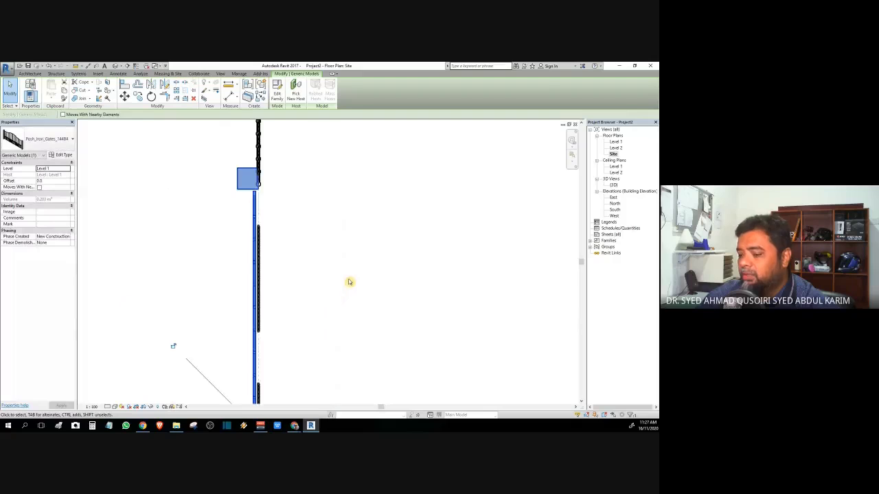
key("Down")
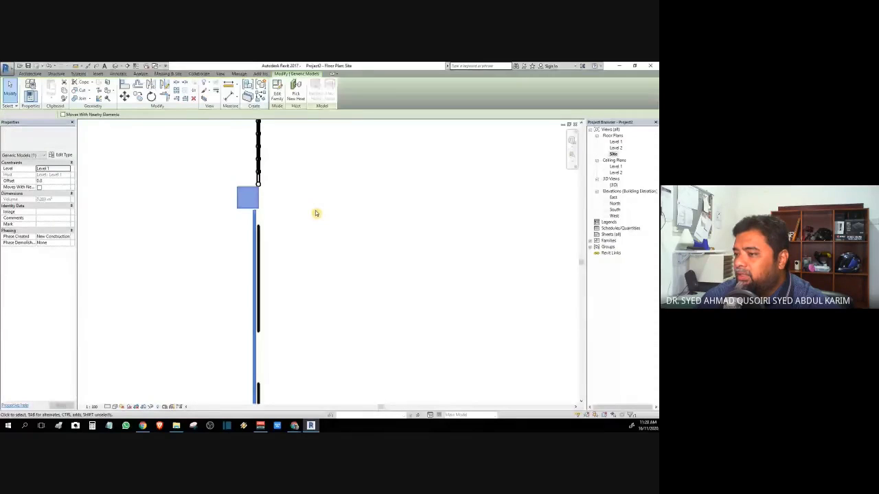
left_click(315, 213)
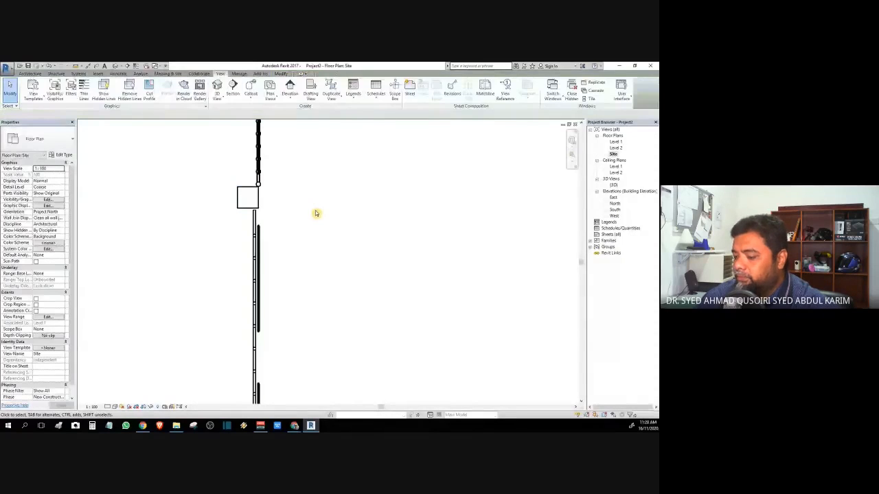
Step: Nudge the gate with the arrow keys until it sits exactly on the fence line
left_click(259, 206)
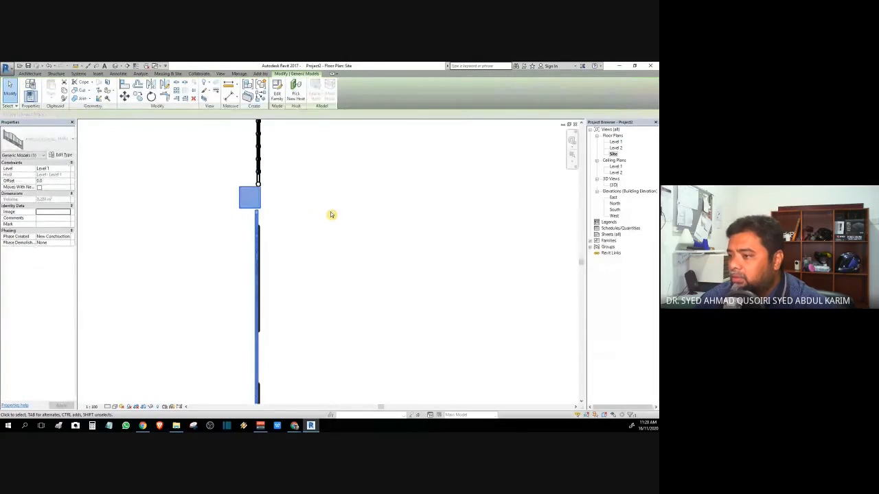
key("Right")
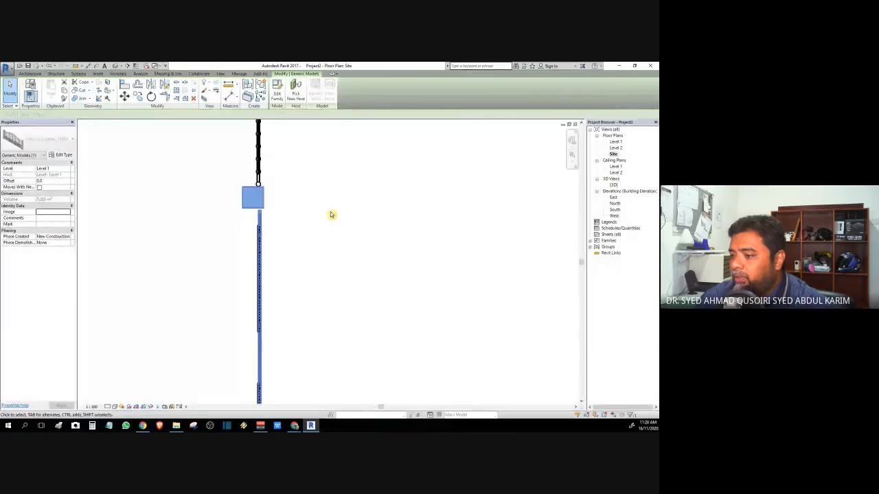
key("Right")
key("Left")
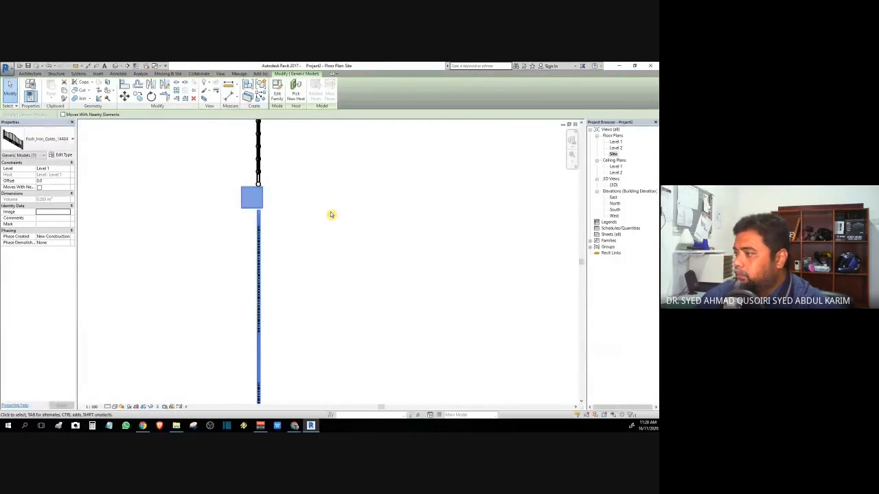
left_click(331, 215)
scroll(330, 215, "down", 2)
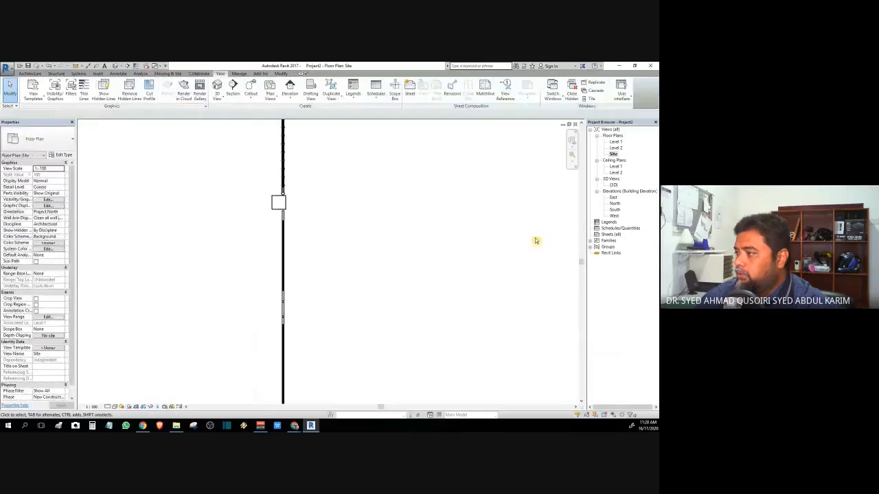
double_click(614, 185)
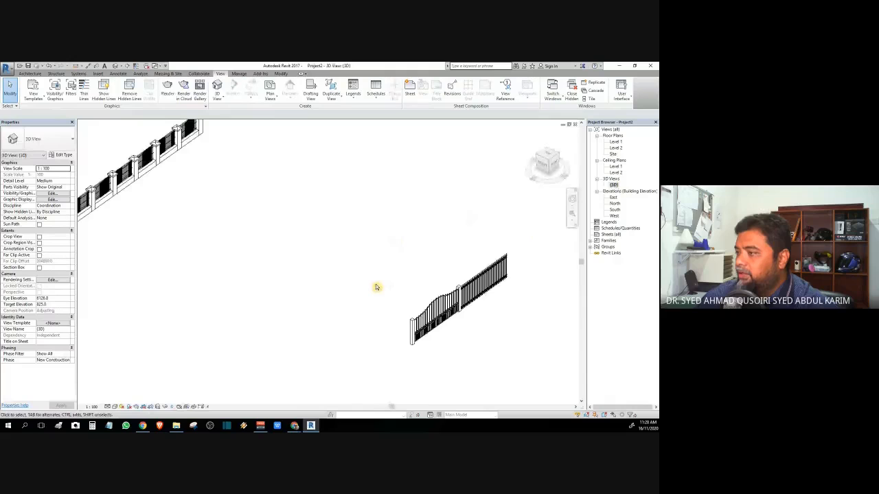
middle_click_drag(372, 282, 257, 178)
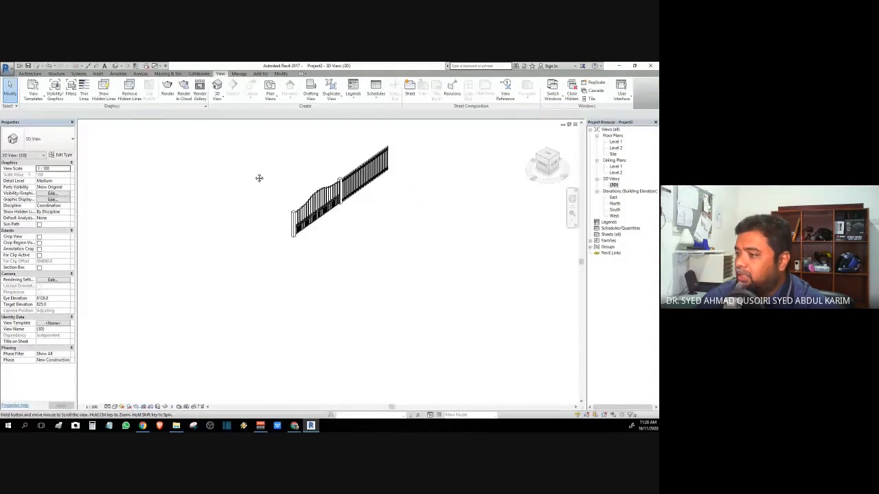
scroll(254, 196, "up", 4)
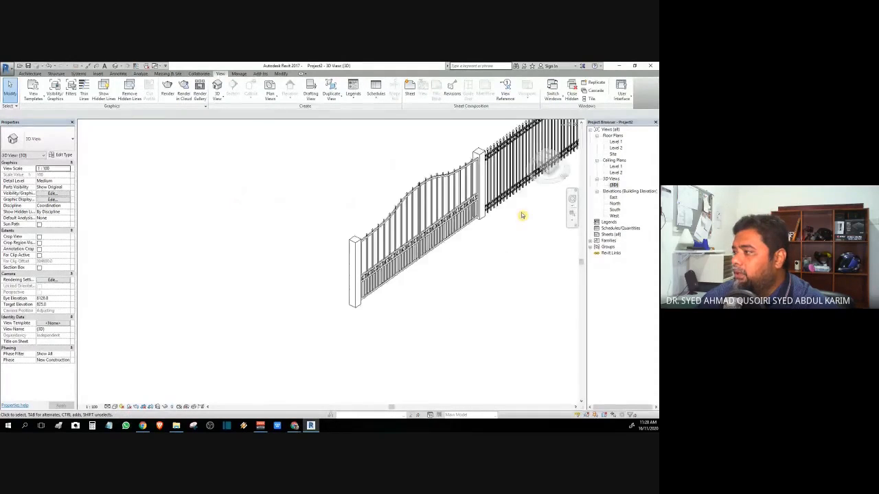
scroll(522, 216, "down", 4)
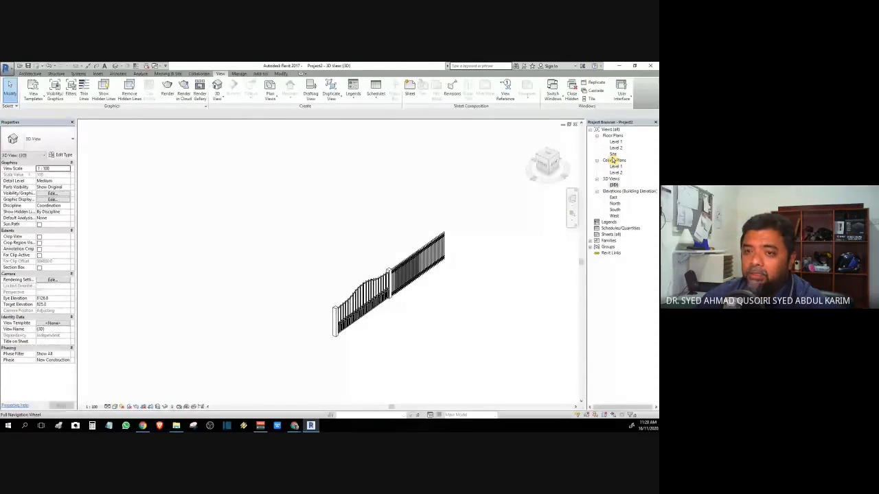
double_click(614, 154)
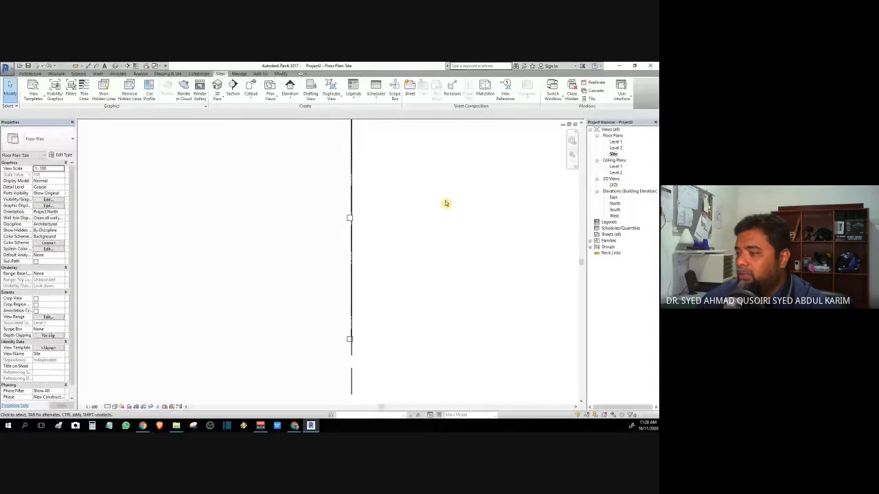
Step: Copy the iron fence and place the copy along the right property line
middle_click_drag(465, 199, 466, 239)
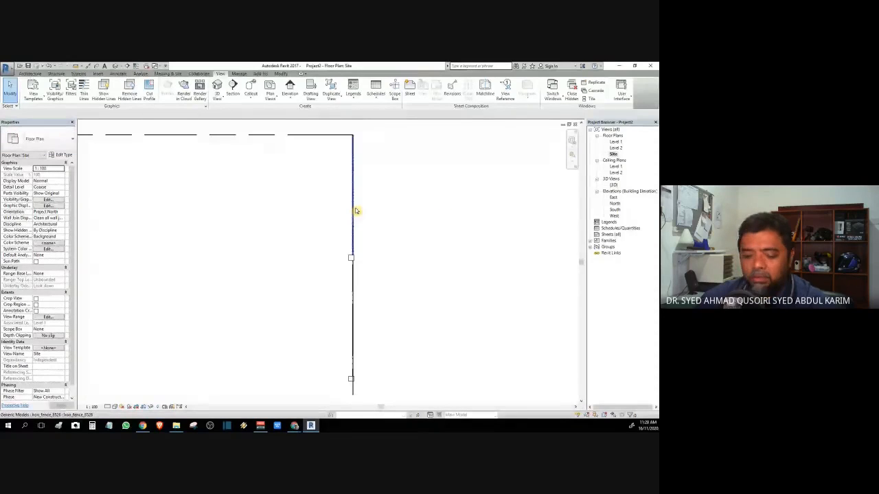
left_click(356, 211)
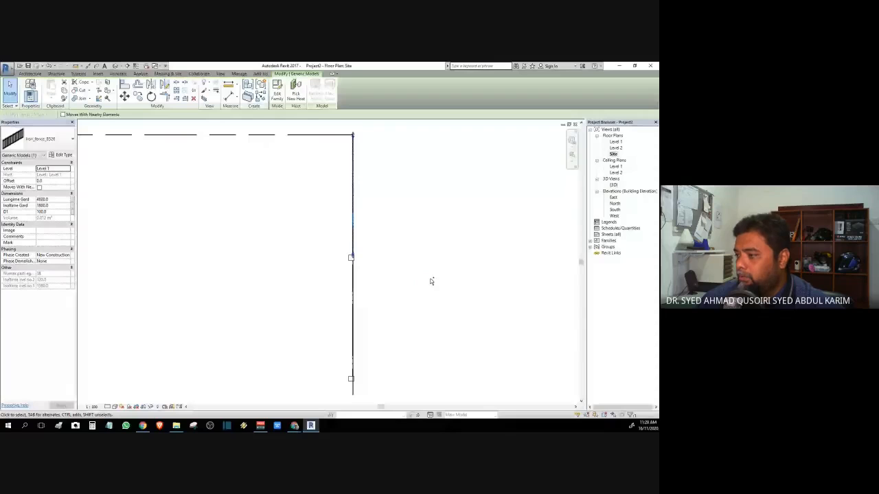
middle_click_drag(431, 327, 520, 146)
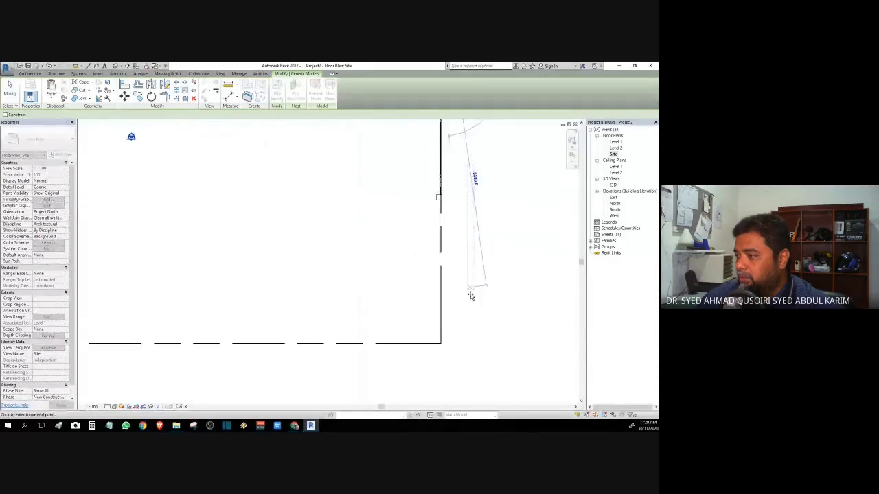
left_click(440, 326)
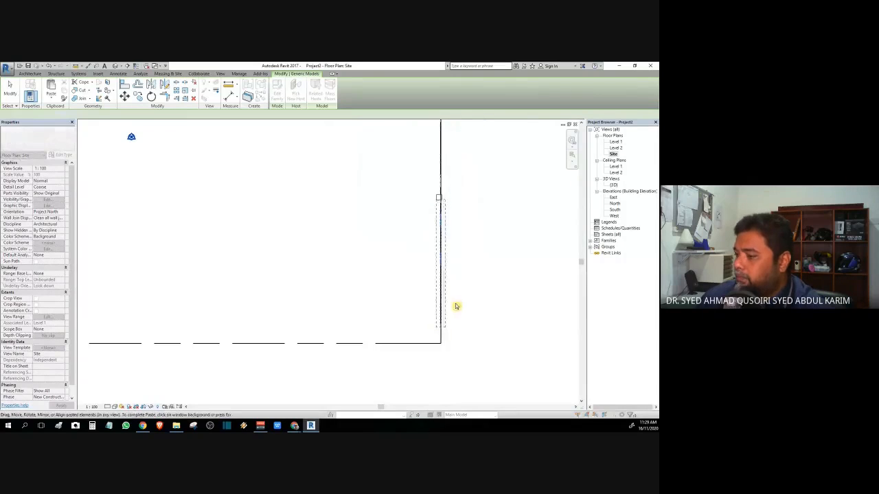
scroll(483, 243, "up", 2)
middle_click_drag(483, 244, 421, 291)
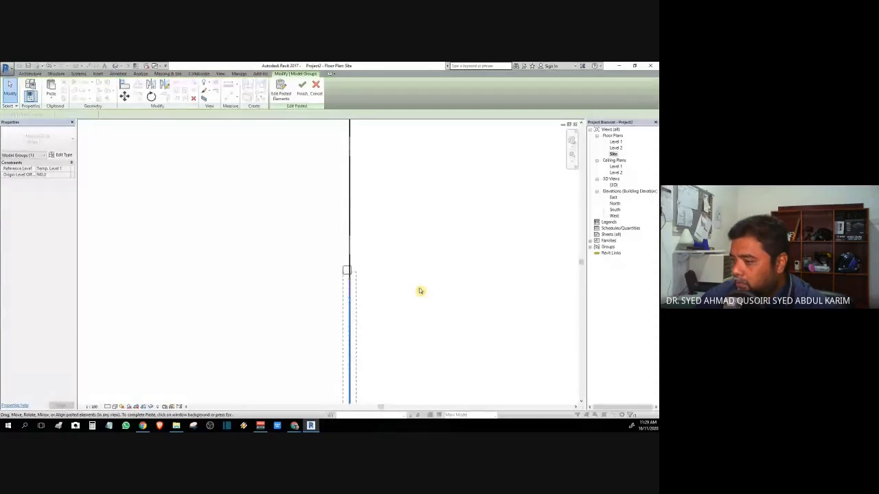
middle_click_drag(420, 291, 405, 149)
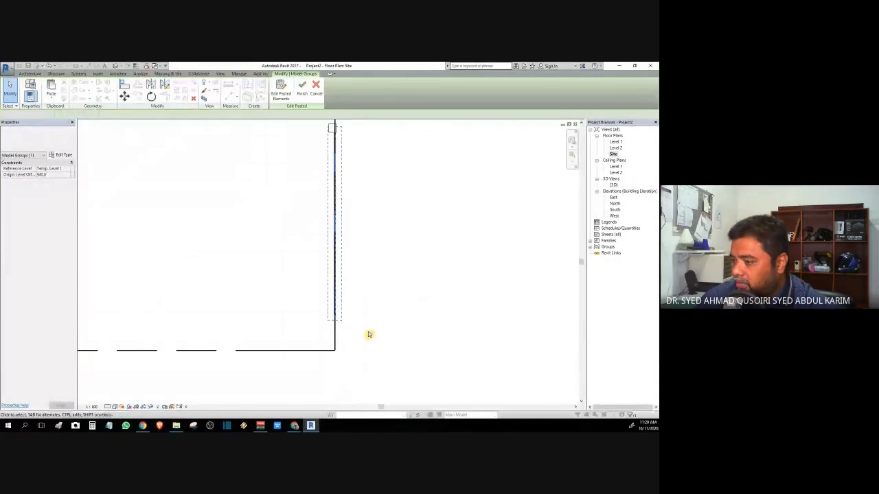
left_click(369, 335)
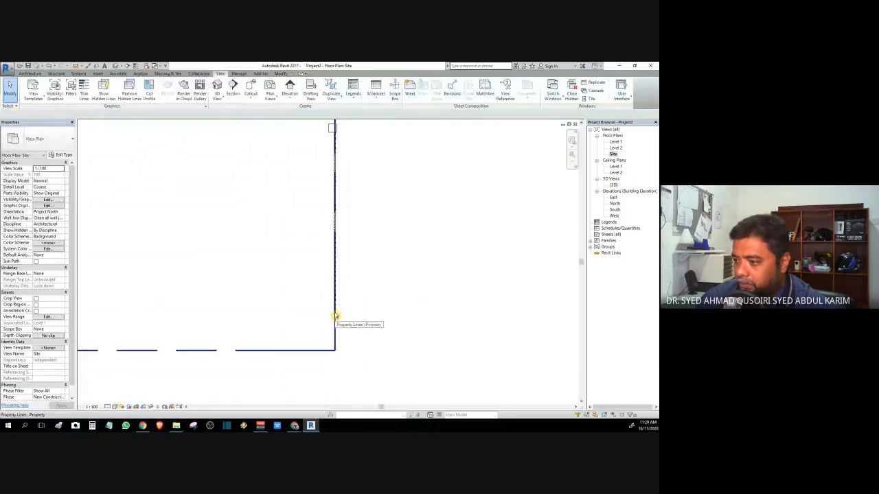
Step: Stretch the copied fence's end down to the bottom-right corner, making it 5507.3 long
left_click(335, 315)
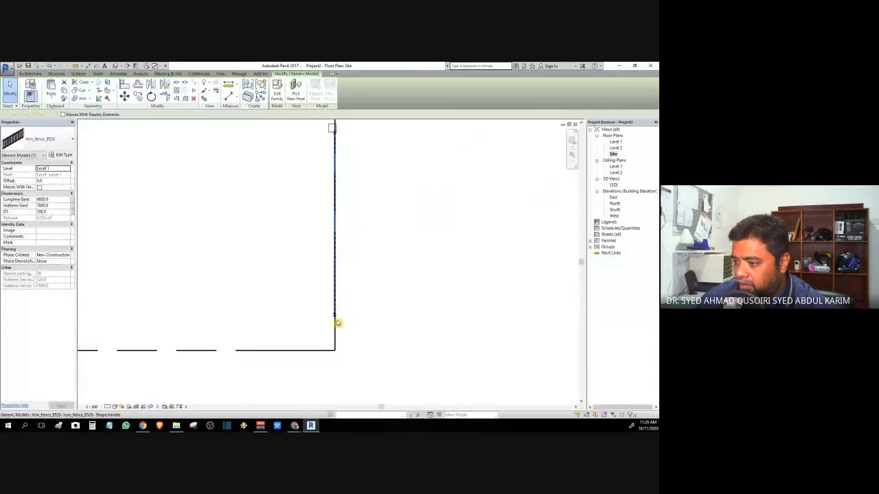
left_click_drag(334, 320, 335, 354)
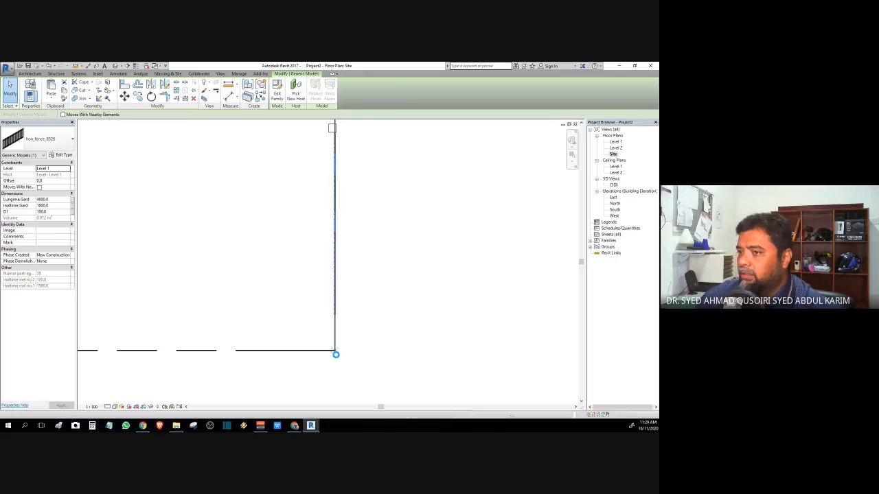
left_click_drag(336, 354, 336, 354)
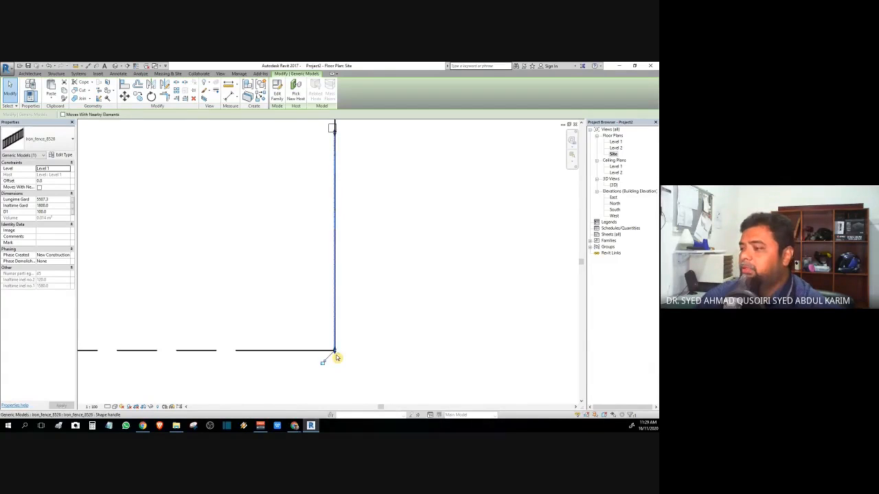
left_click(399, 304)
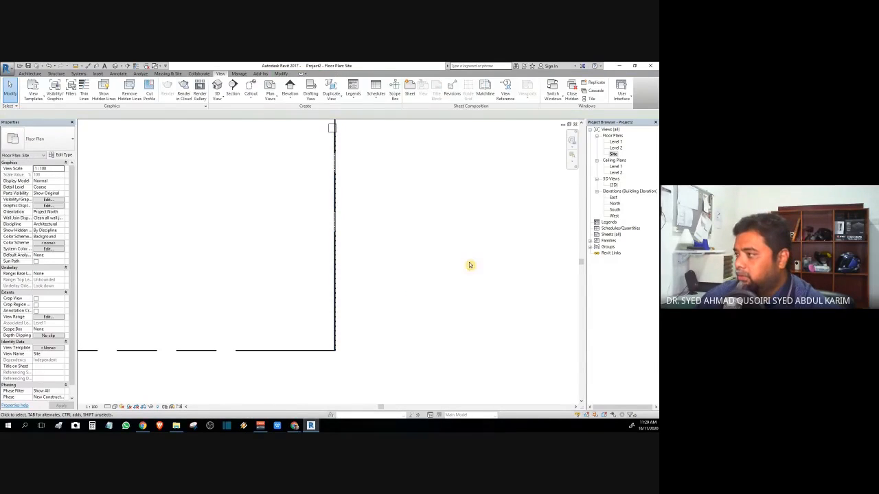
double_click(613, 184)
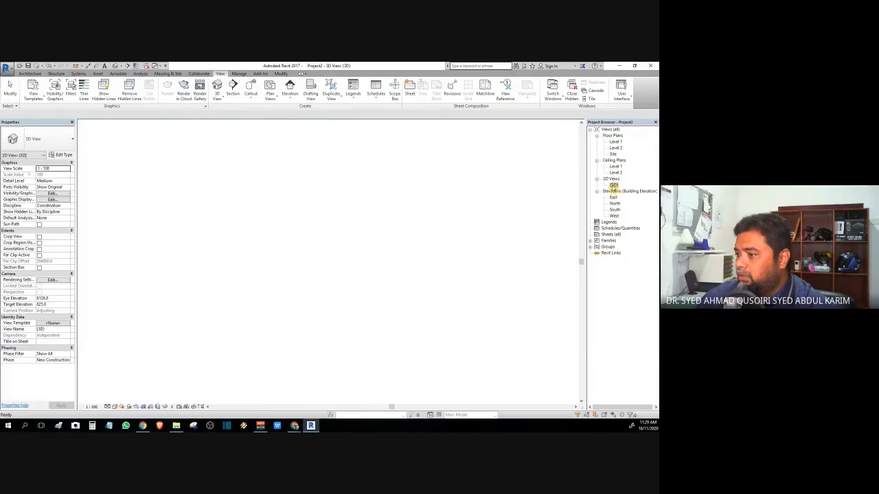
scroll(496, 268, "down", 4)
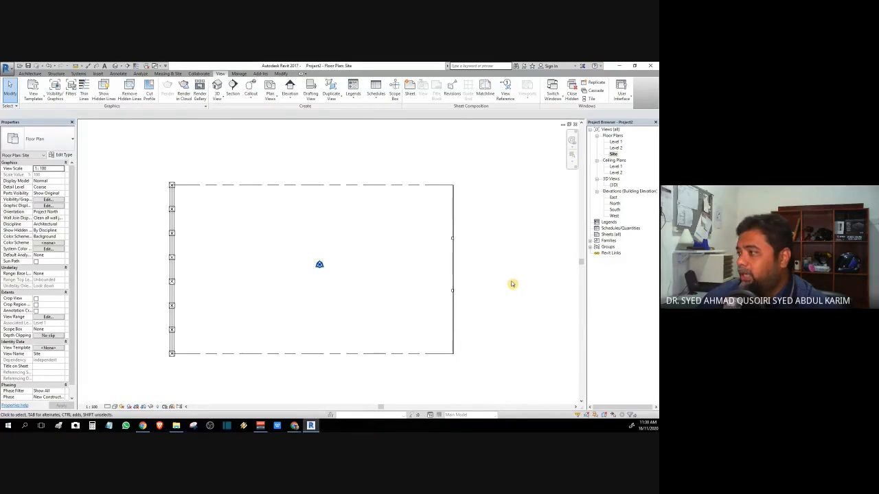
double_click(614, 185)
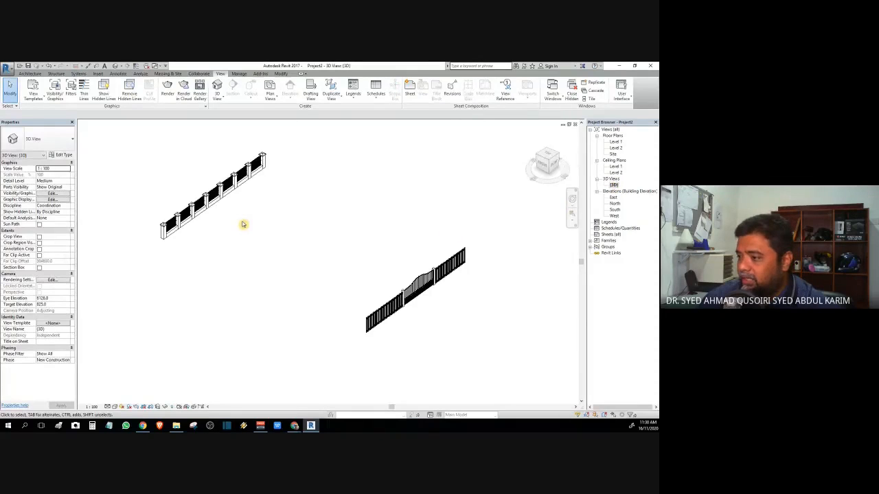
scroll(242, 224, "up", 1)
scroll(241, 224, "up", 2)
scroll(242, 224, "down", 1)
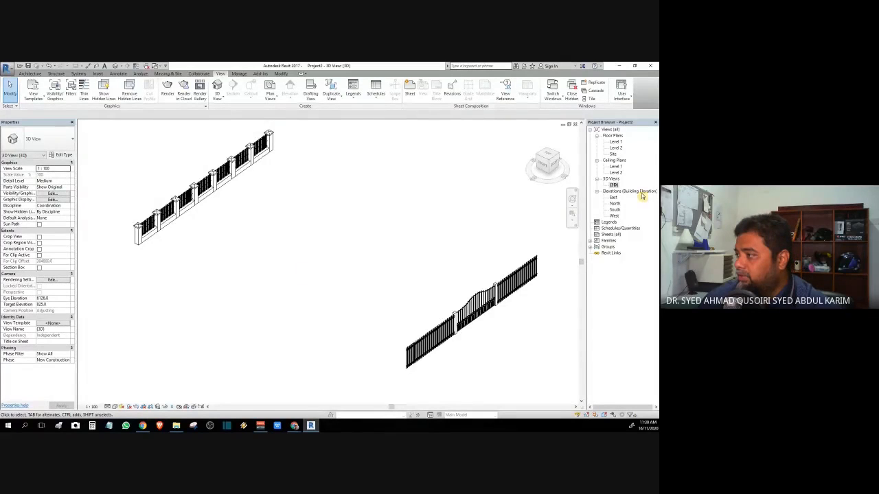
double_click(613, 155)
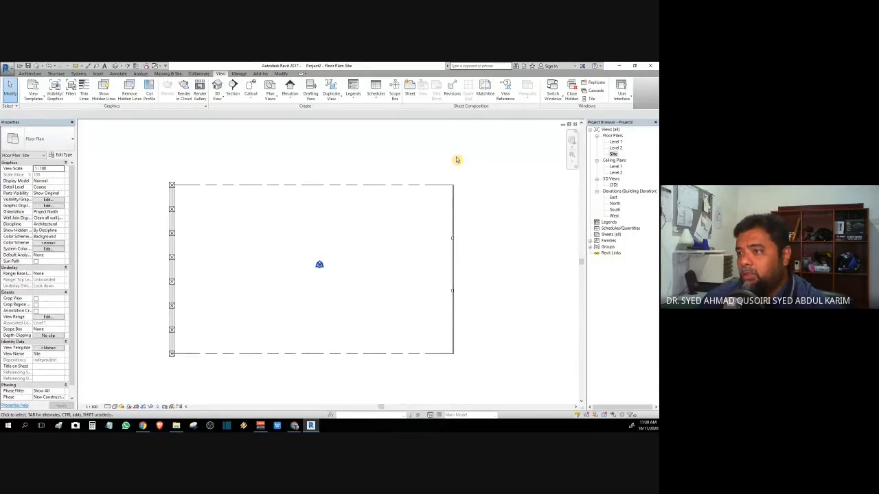
Step: Switch to the Massing & Site tab to reveal the Toposurface tool
left_click(176, 74)
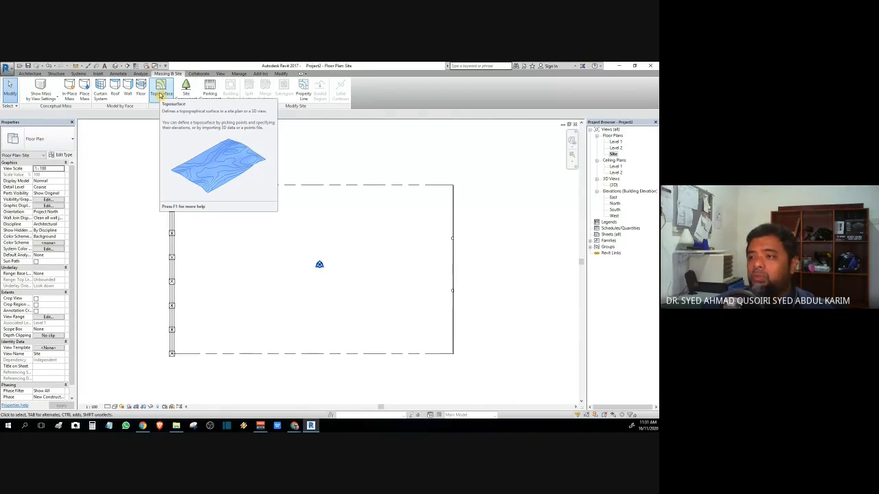
Step: Create a toposurface with points at the top-right, bottom-right and bottom-left fence corners, then finish it
left_click(160, 95)
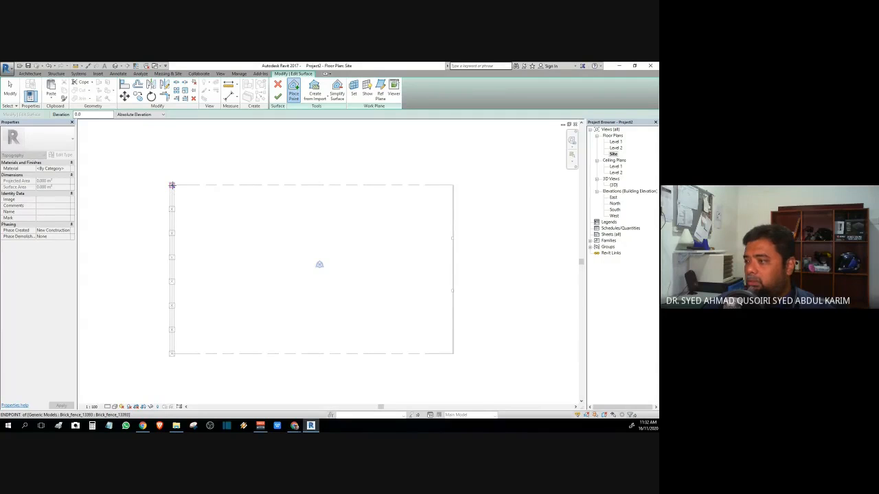
left_click(453, 185)
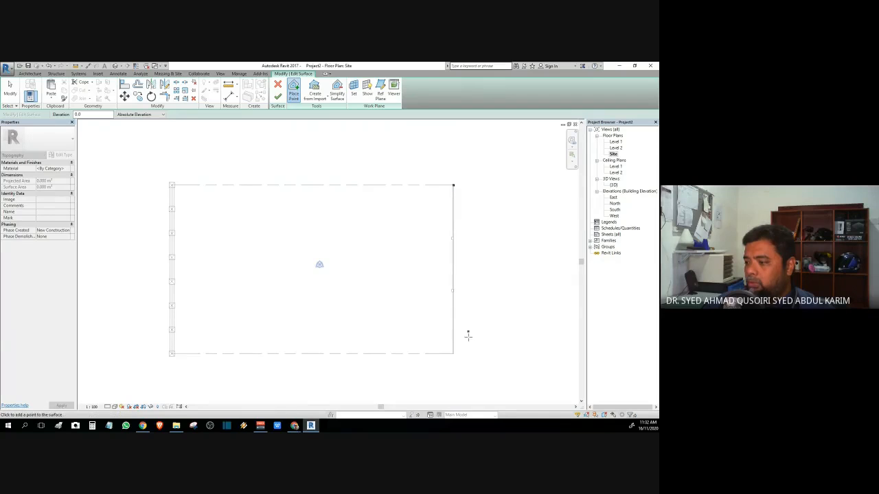
left_click(453, 354)
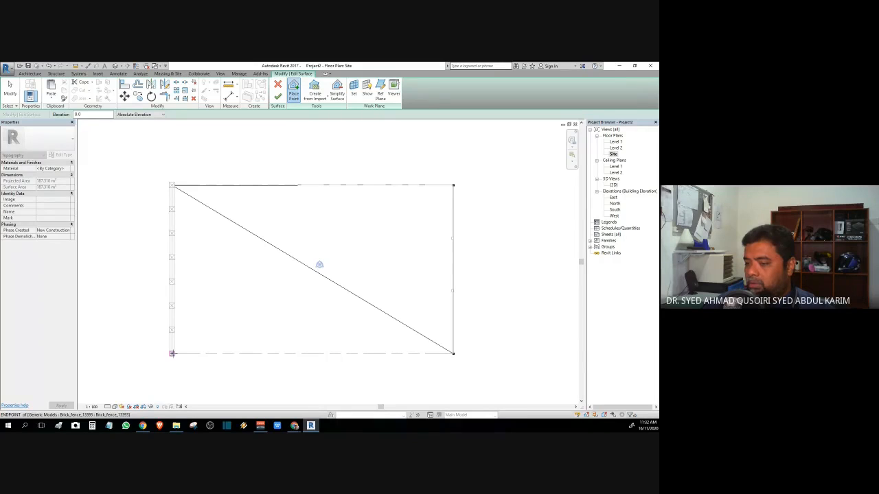
scroll(169, 354, "up", 10)
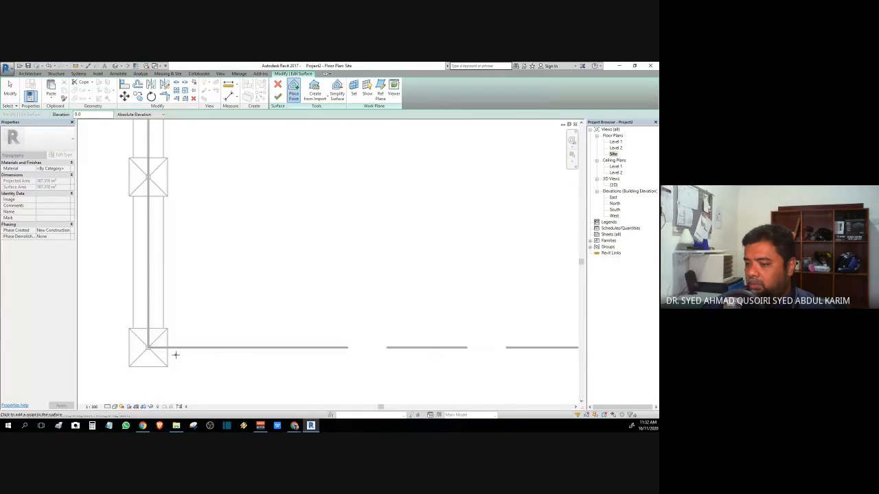
left_click(149, 350)
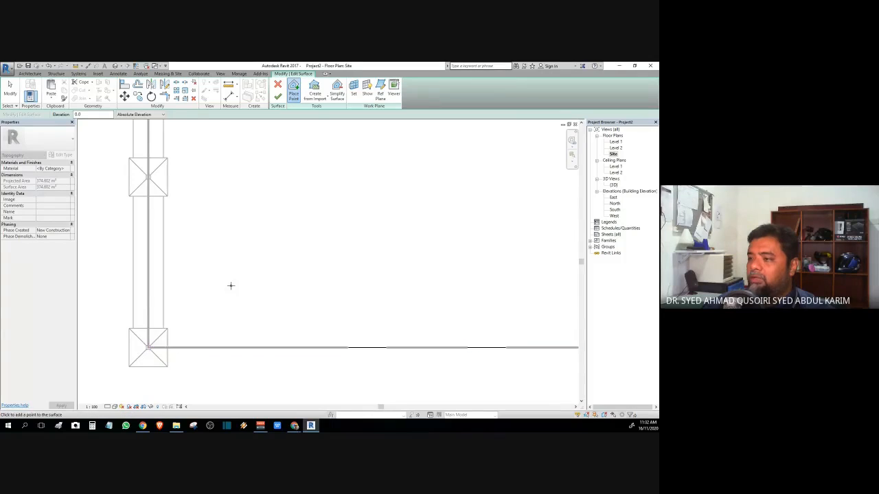
scroll(237, 282, "down", 5)
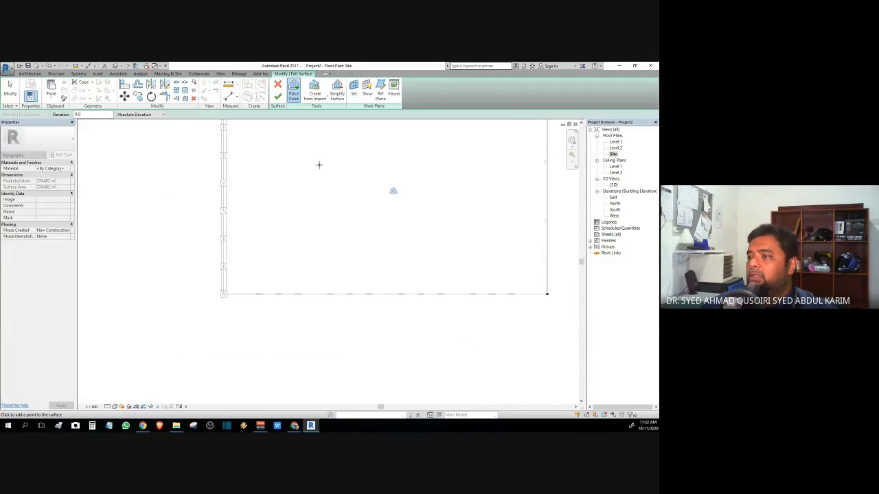
left_click(282, 97)
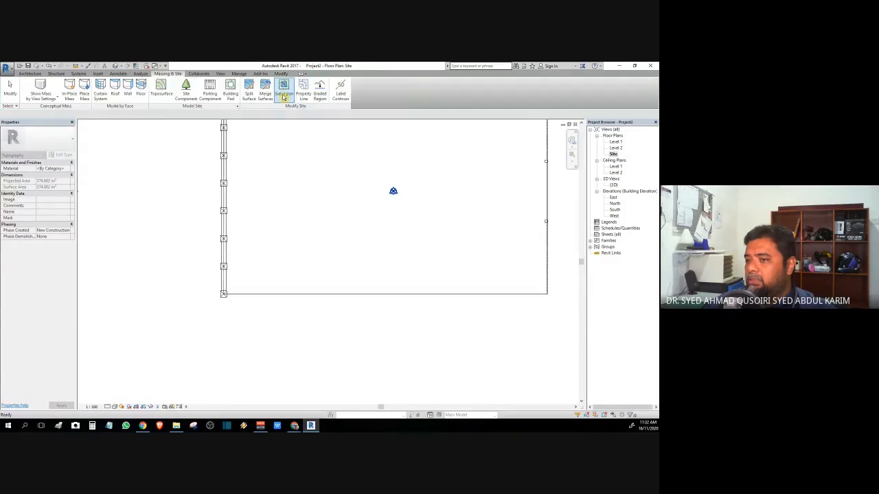
Step: Select the toposurface rather than the property line to view its Topography properties and Material
middle_click_drag(324, 182, 258, 250)
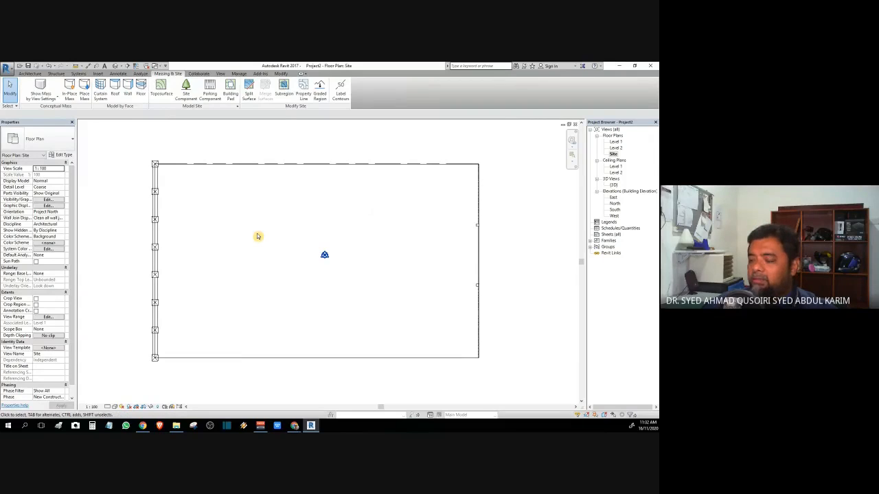
left_click(241, 167)
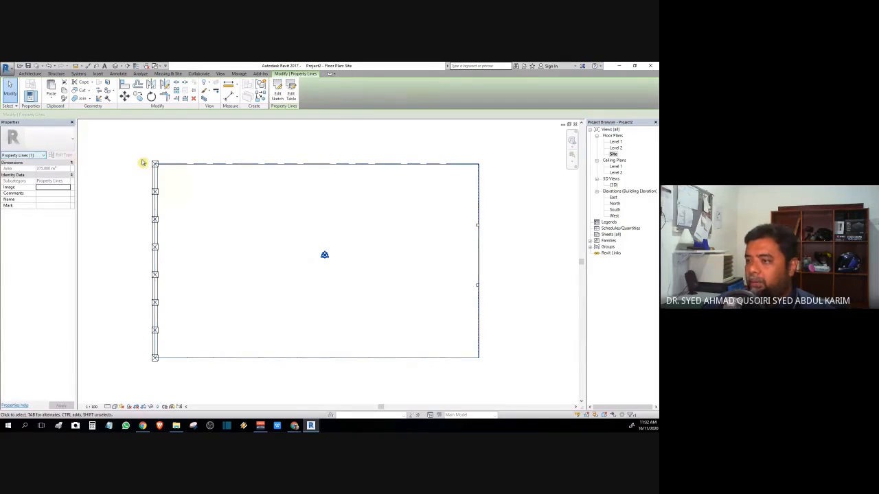
key("Tab")
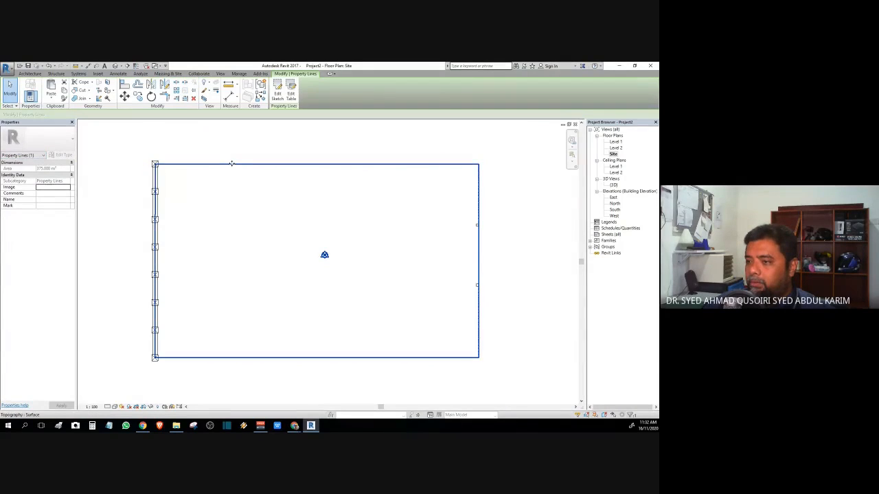
left_click(231, 164)
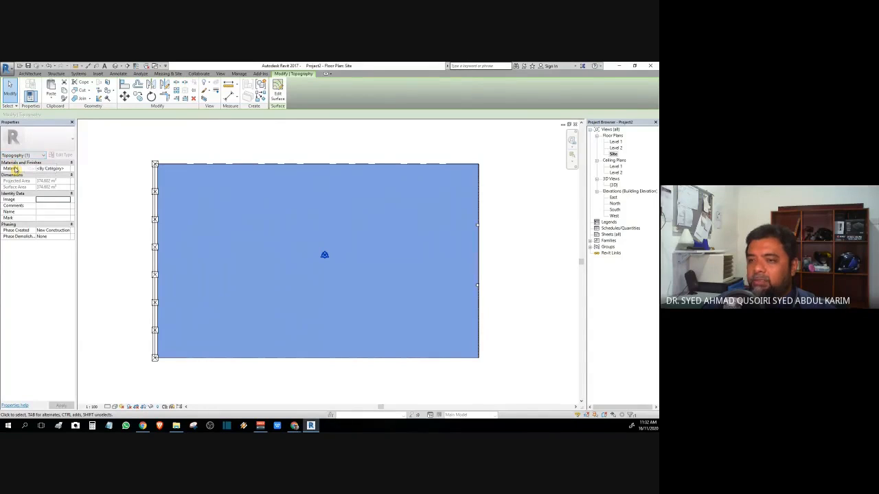
Step: Browse the toposurface materials, search for 'grass', then clear the search to list all materials
left_click(70, 169)
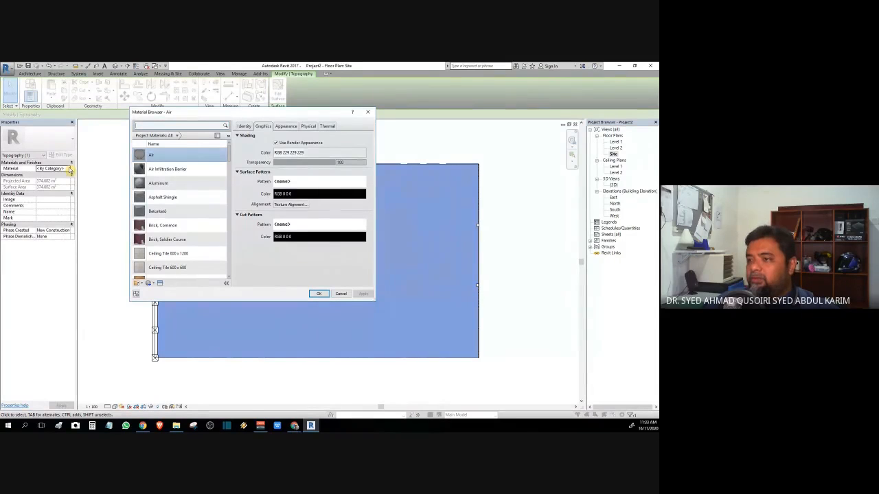
left_click(150, 126)
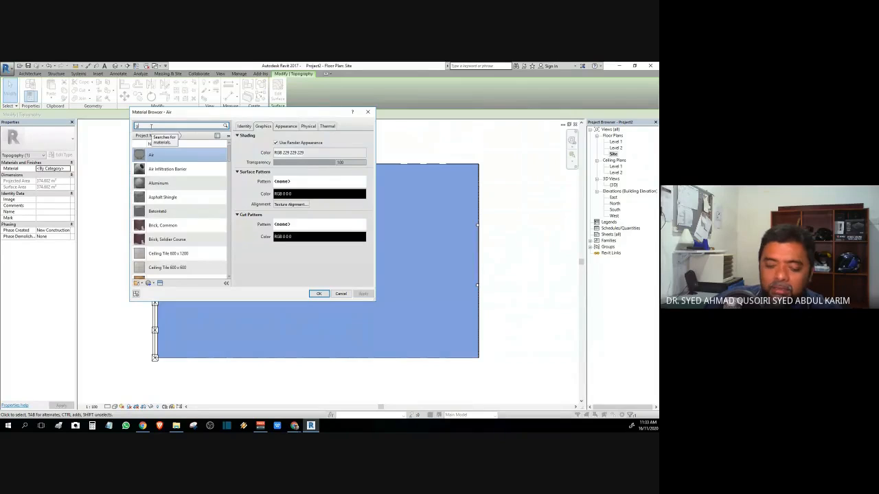
type("grass")
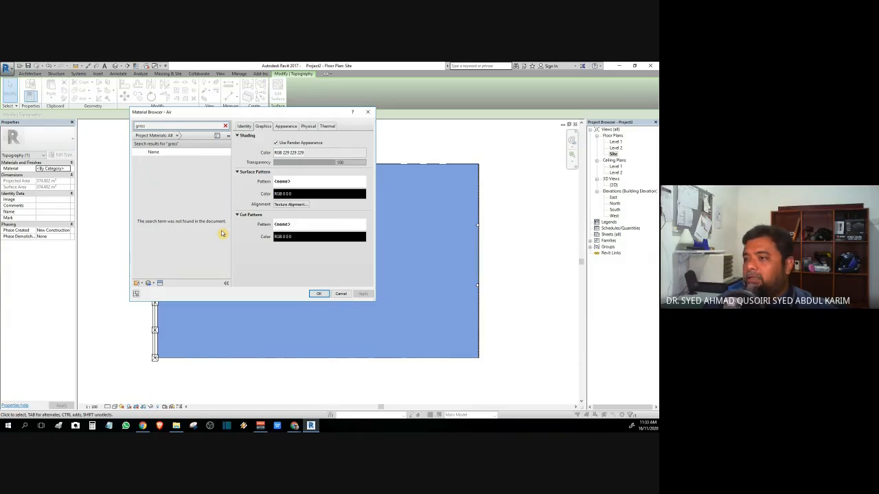
left_click(226, 126)
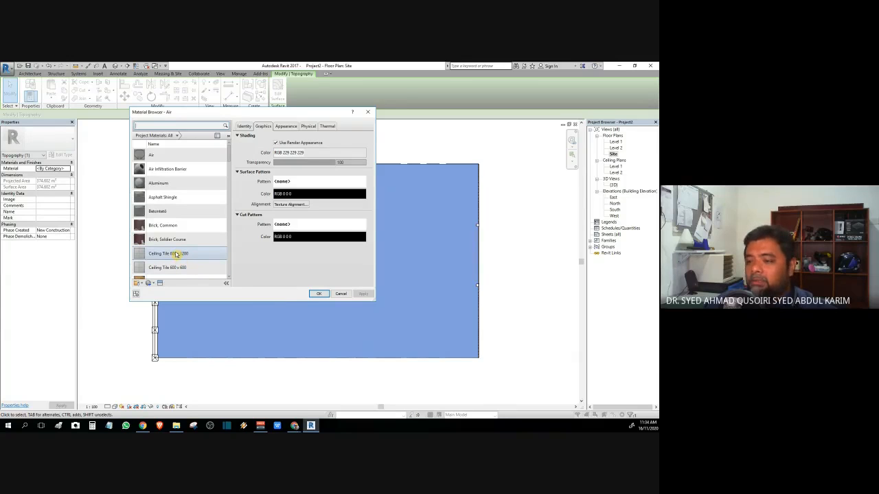
scroll(147, 278, "down", 1)
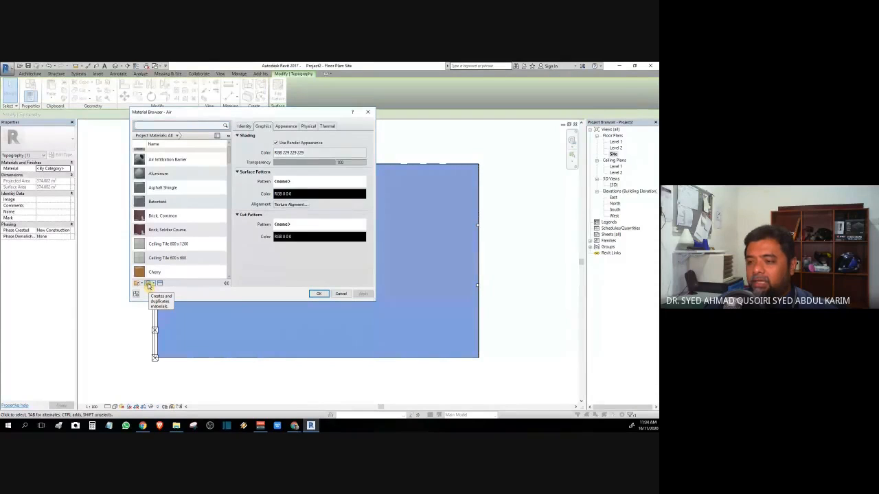
Step: Create a Default New Material and display its appearance settings
left_click(148, 284)
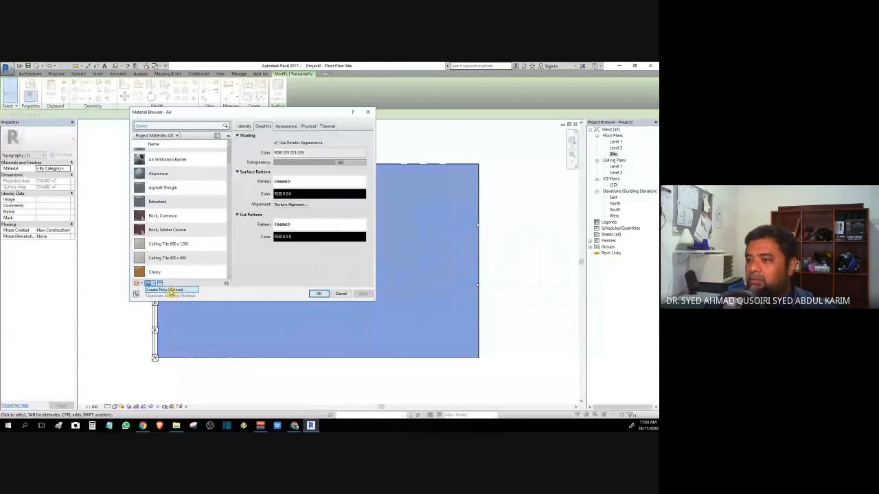
left_click(171, 290)
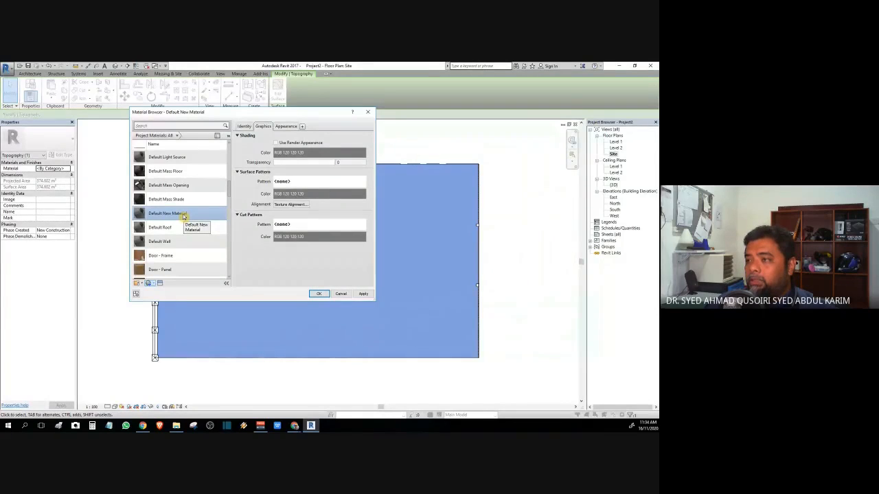
left_click(280, 126)
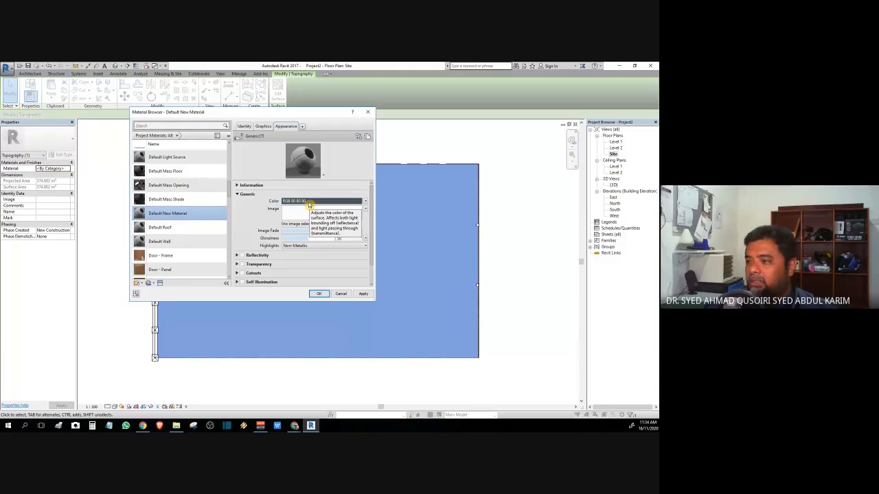
Step: Set Default New Material's appearance colour to green, RGB 27-165-12
left_click(309, 203)
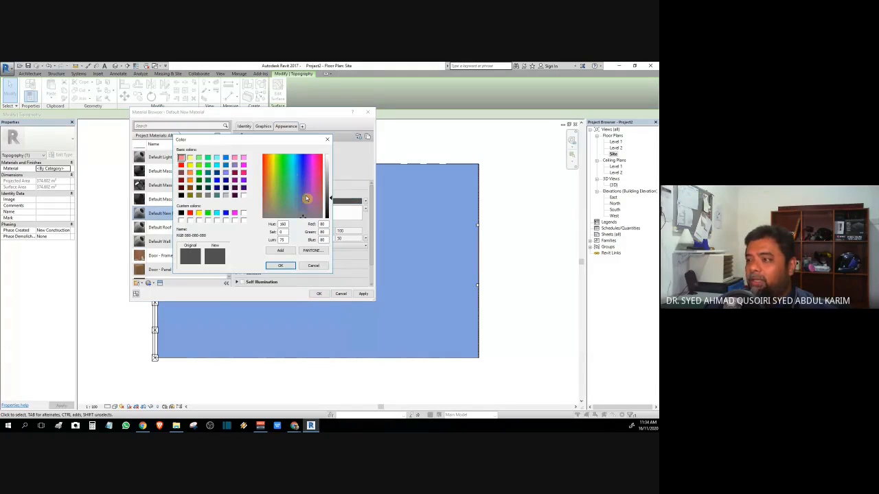
left_click(295, 170)
mouse_move(294, 163)
left_mouse_down()
mouse_move(283, 173)
mouse_move(291, 161)
left_mouse_up()
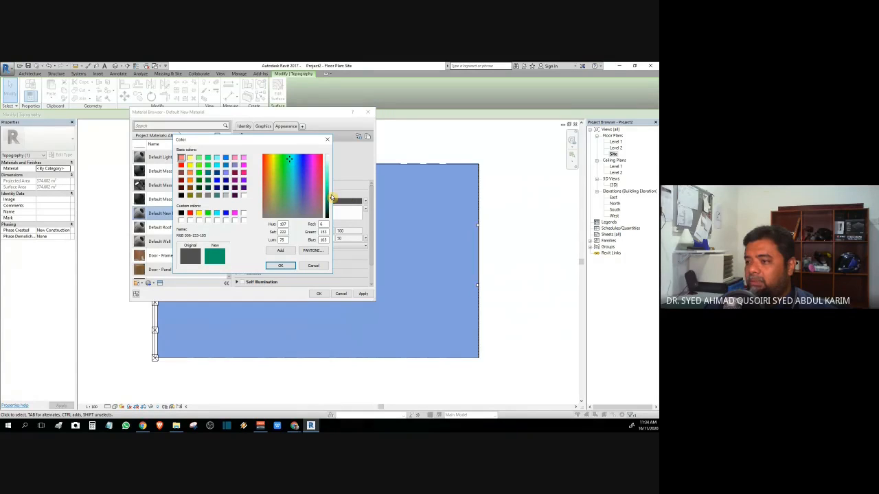
left_click_drag(330, 198, 333, 182)
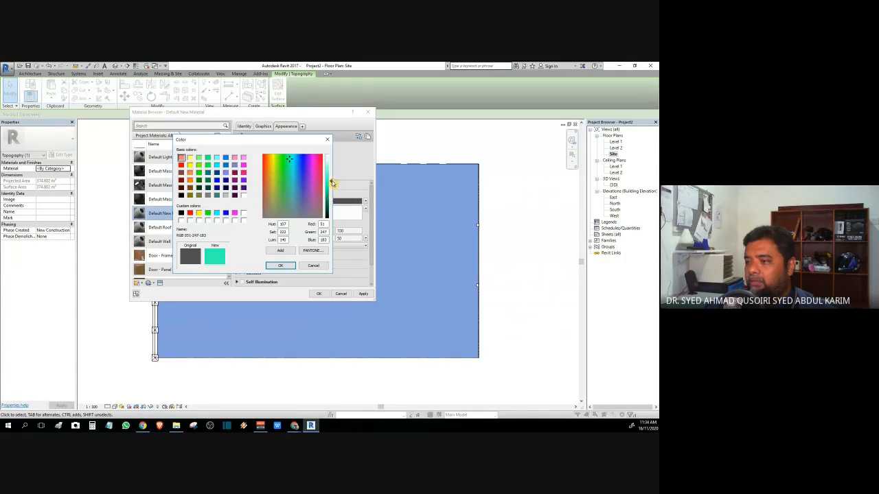
left_click(283, 165)
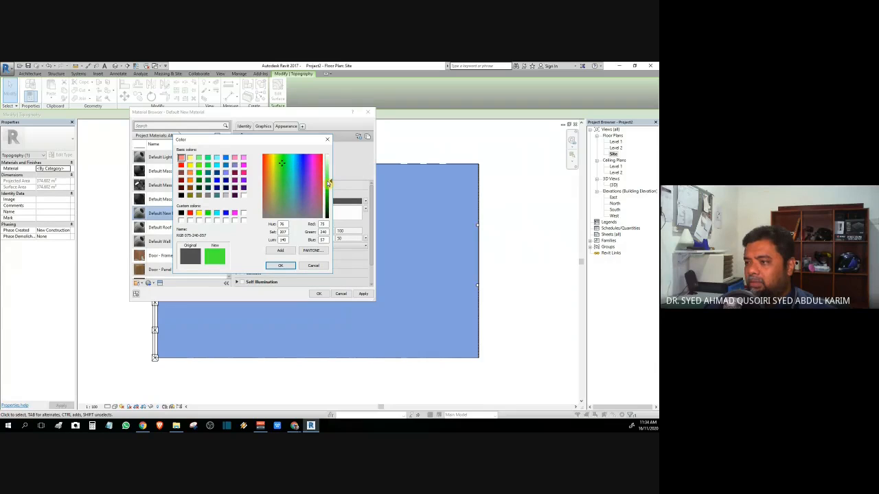
left_click_drag(331, 182, 332, 199)
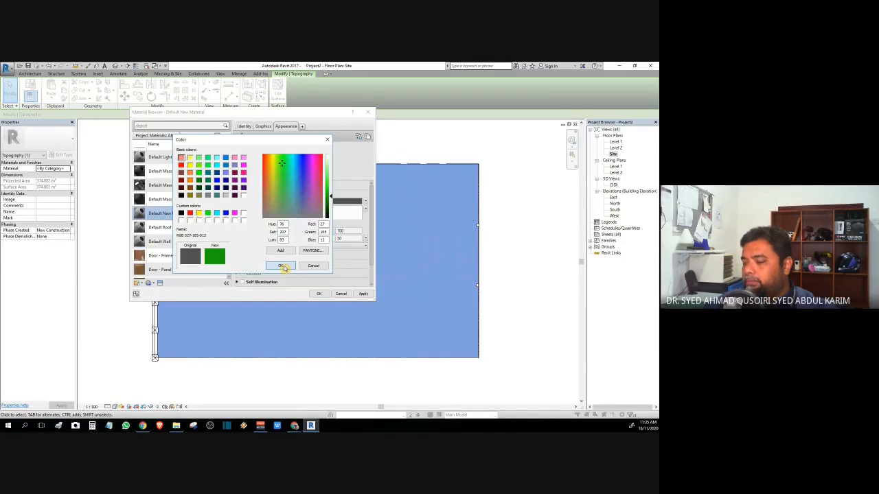
left_click(282, 266)
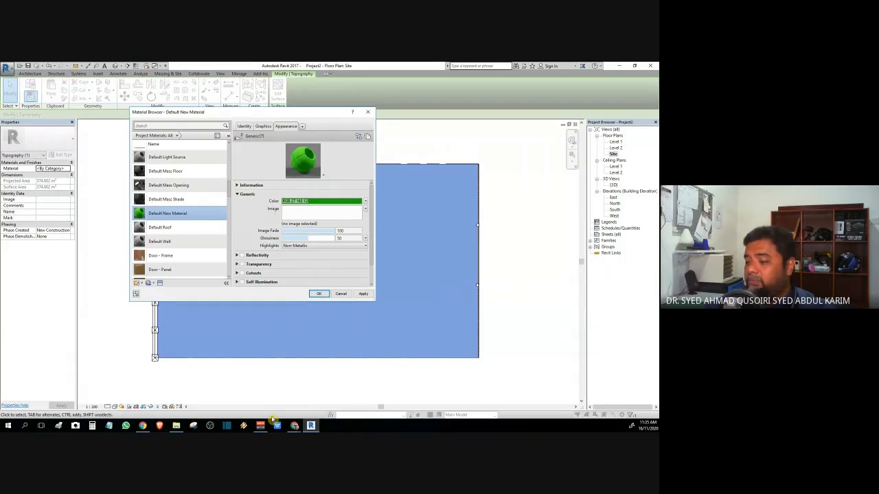
Step: Switch to the browser's Google Images search results for 'grass'
mouse_move(294, 424)
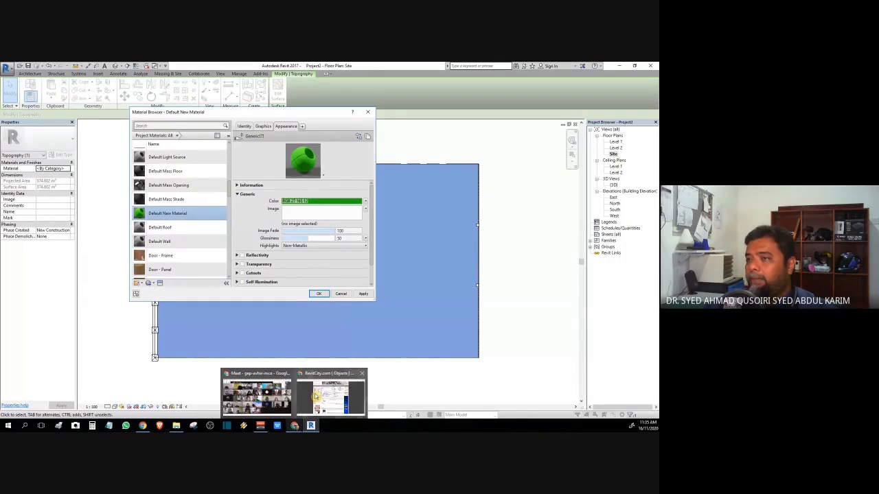
left_click(317, 397)
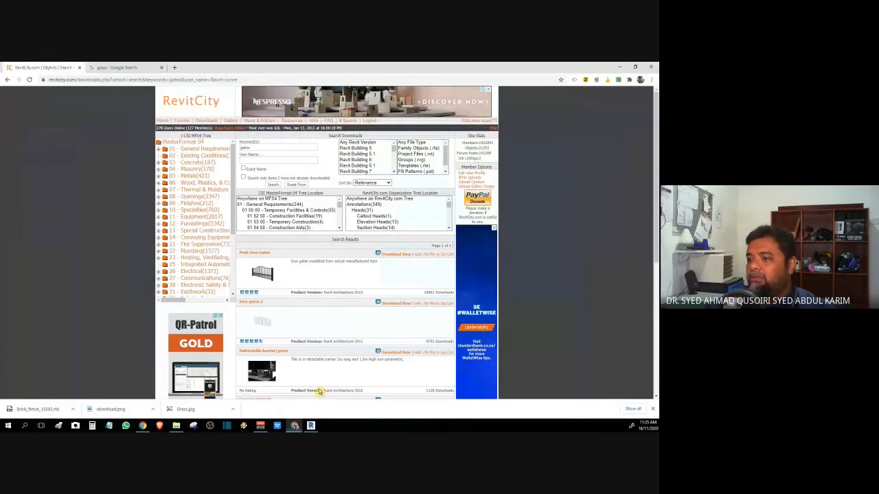
left_click(117, 68)
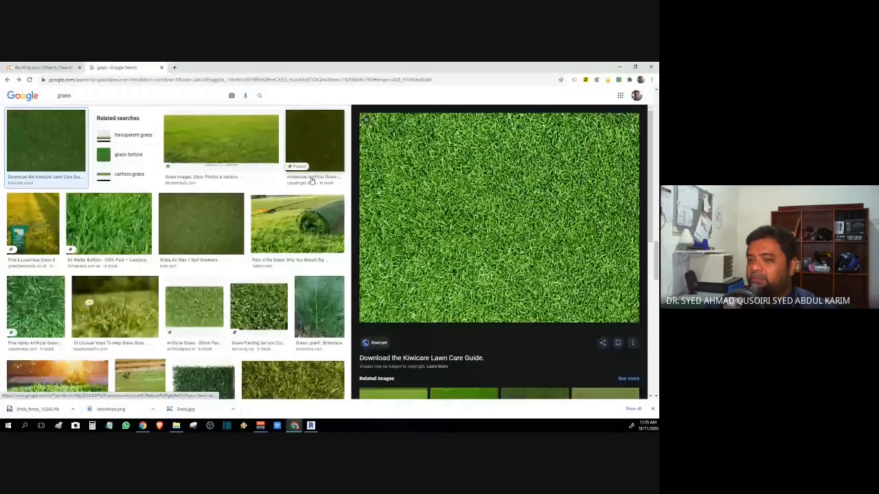
scroll(314, 297, "down", 3)
scroll(314, 297, "down", 3)
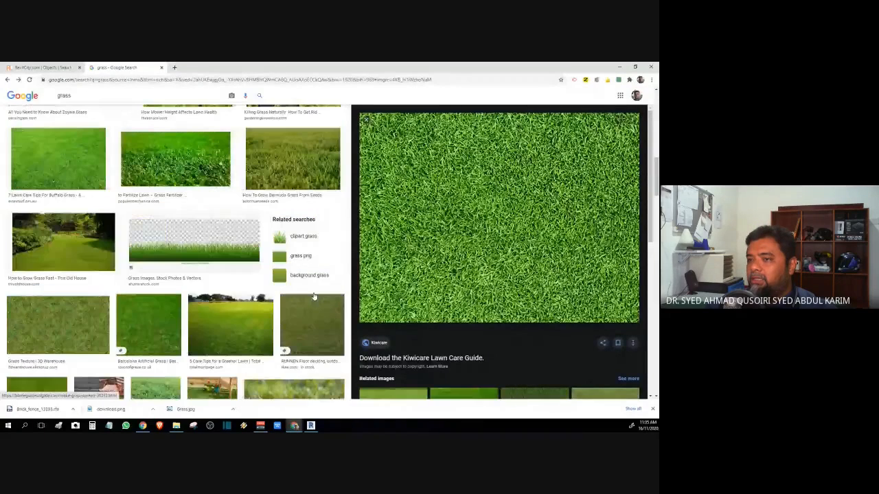
scroll(314, 297, "up", 8)
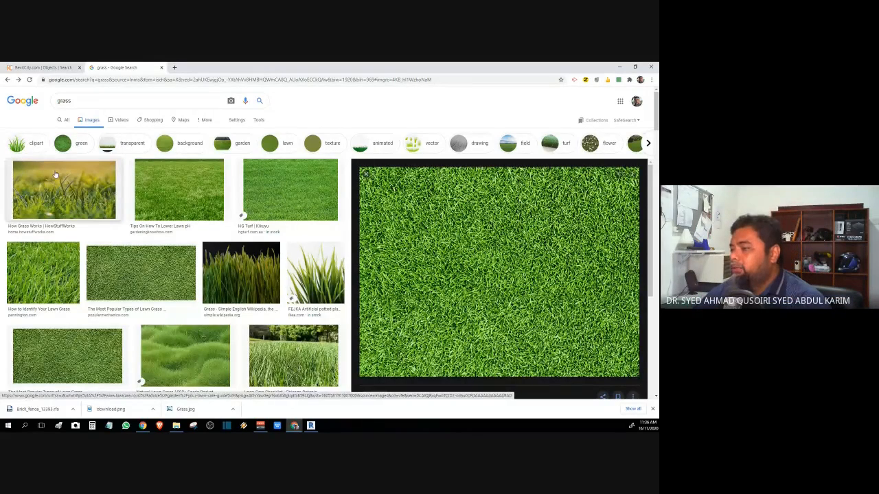
Step: Save a close-up lawn grass texture photo to the computer as a JPG
left_click(57, 175)
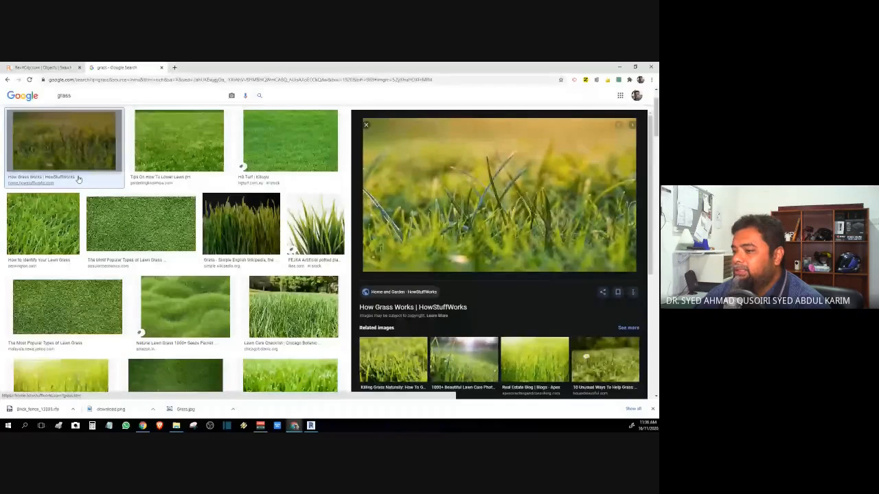
left_click(142, 218)
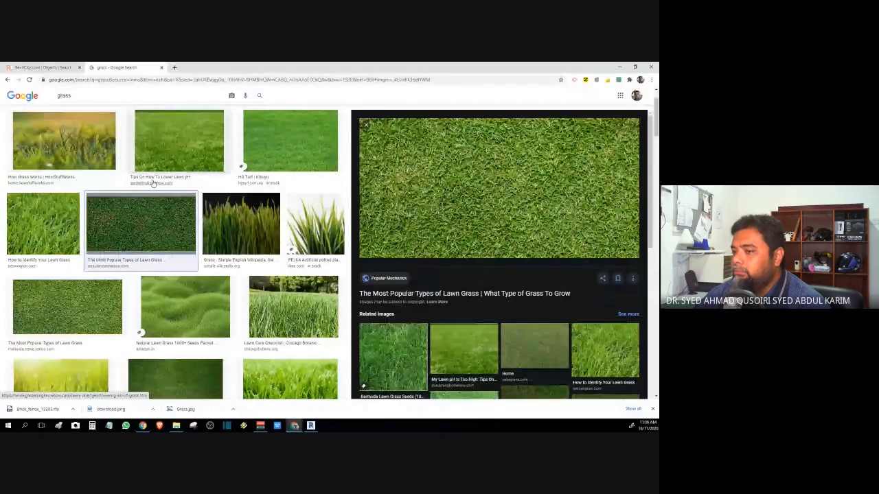
scroll(154, 184, "up", 1)
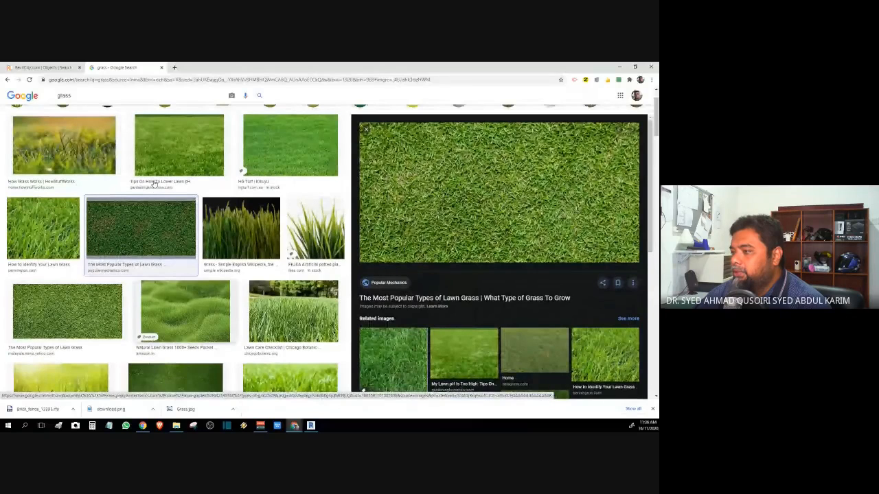
scroll(155, 184, "up", 1)
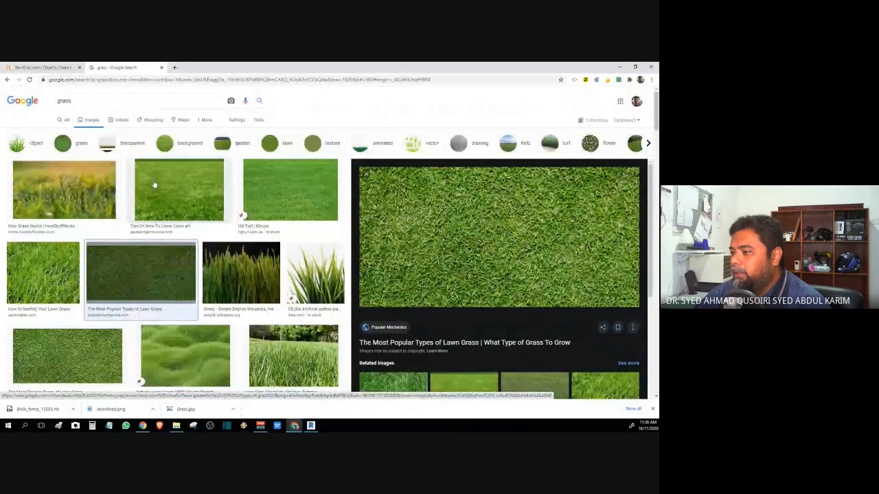
scroll(83, 248, "down", 2)
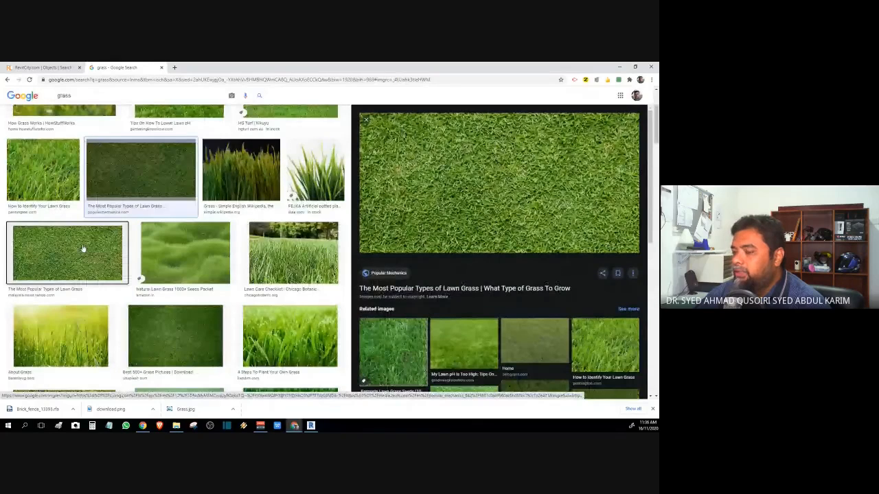
left_click(82, 248)
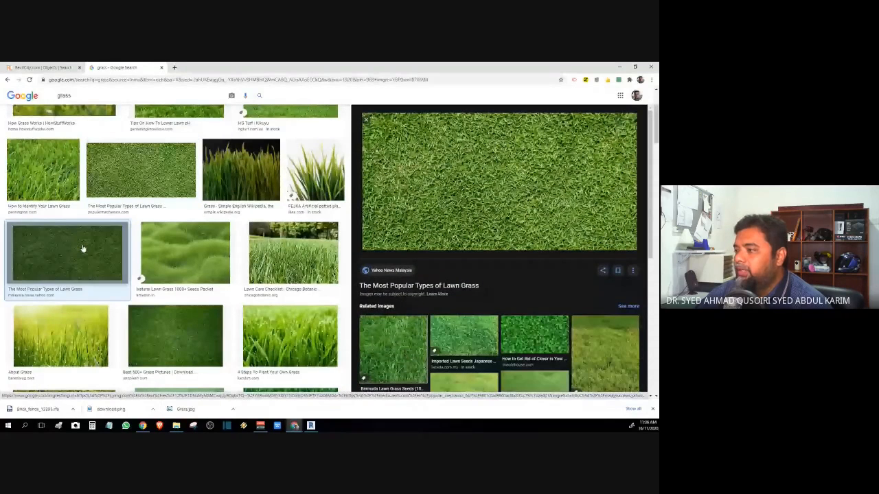
right_click(484, 167)
left_click(521, 227)
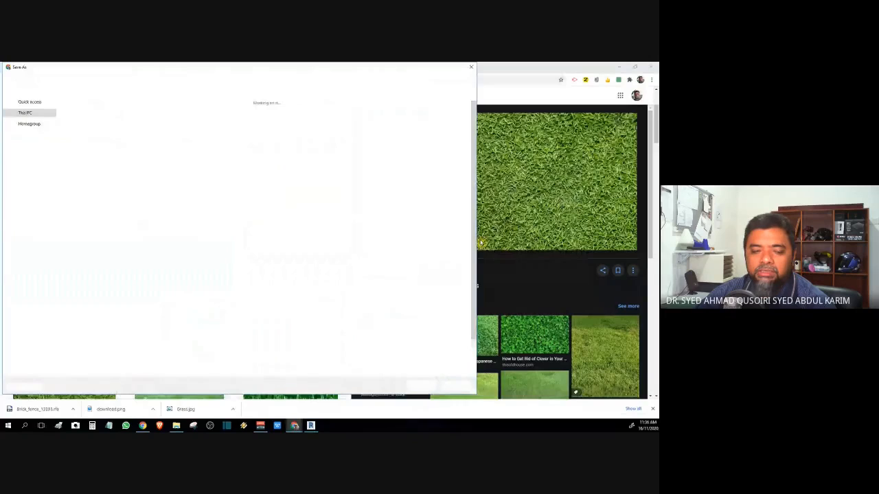
key("Escape")
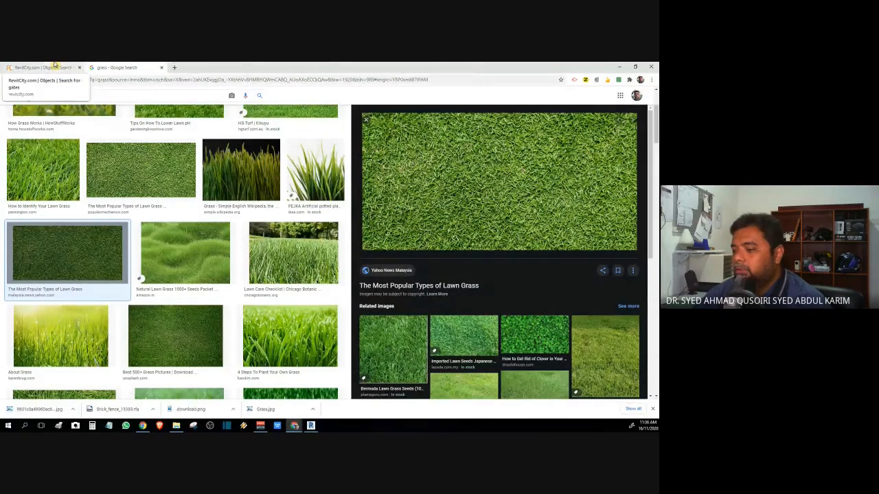
Step: Back in Revit, load the downloaded grass JPG as the material's appearance image
left_click(311, 425)
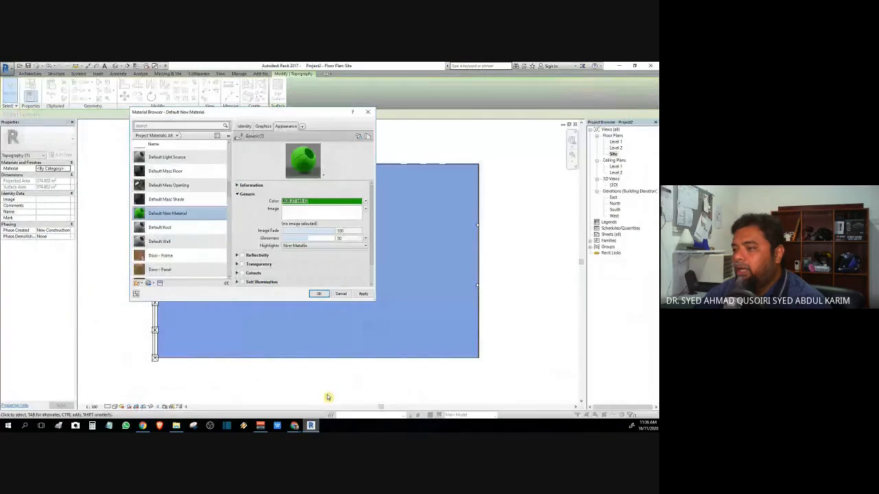
left_click(366, 209)
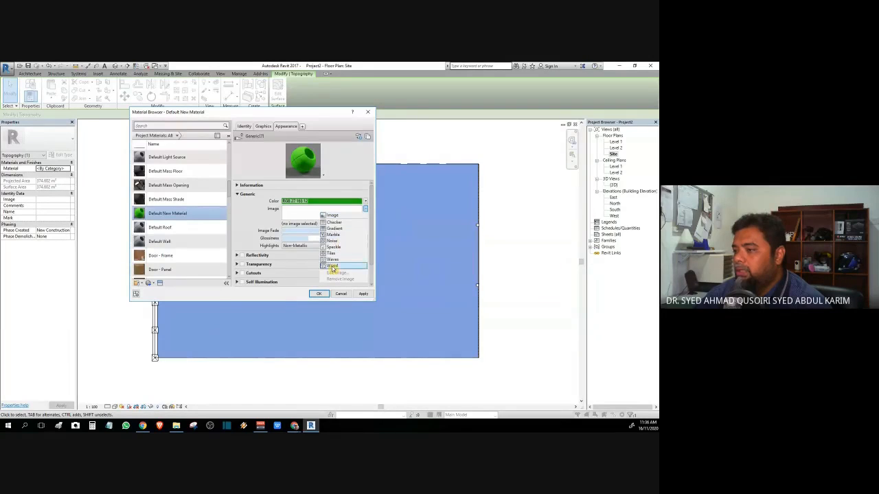
left_click(334, 217)
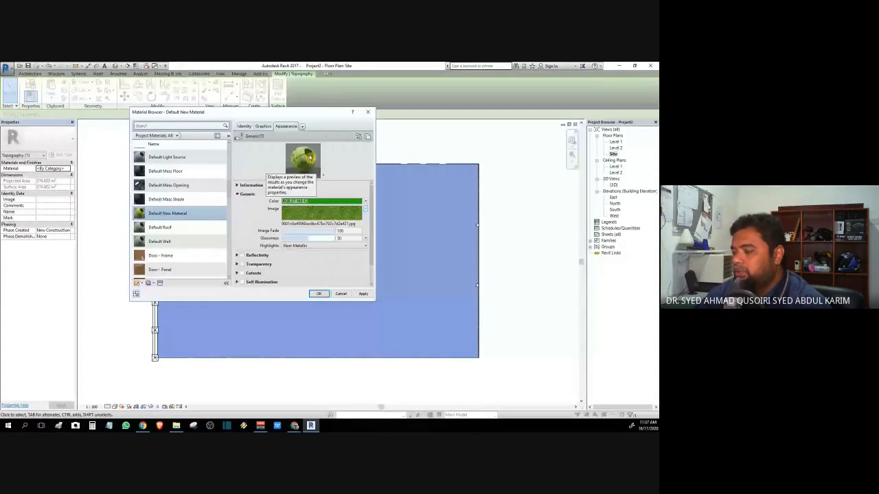
Step: Make the material's graphics shading use its render appearance colour
left_click(263, 126)
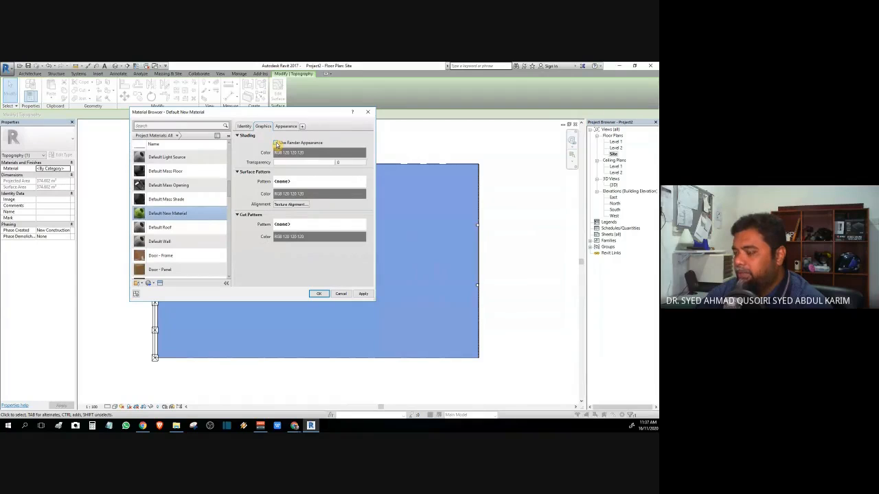
left_click(276, 143)
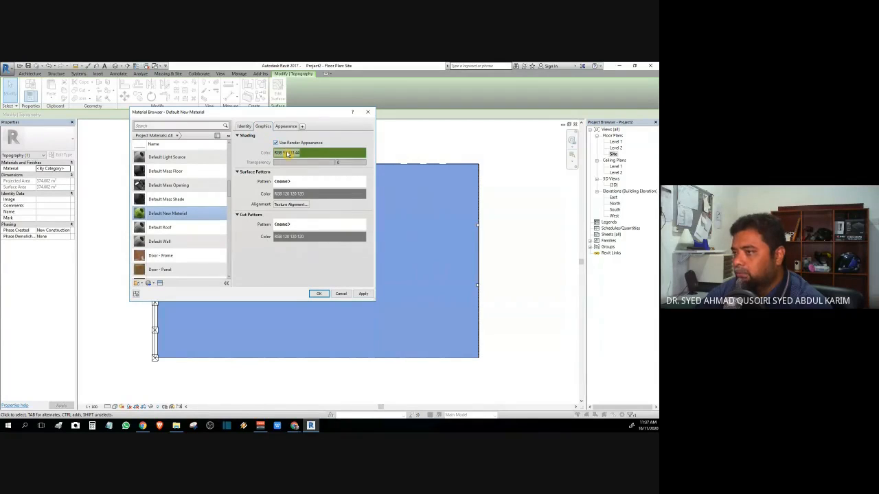
left_click(287, 127)
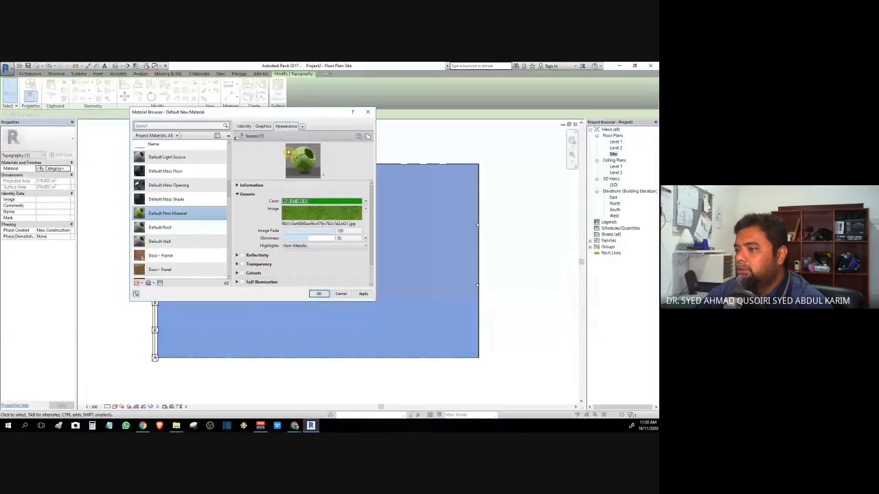
left_click(264, 126)
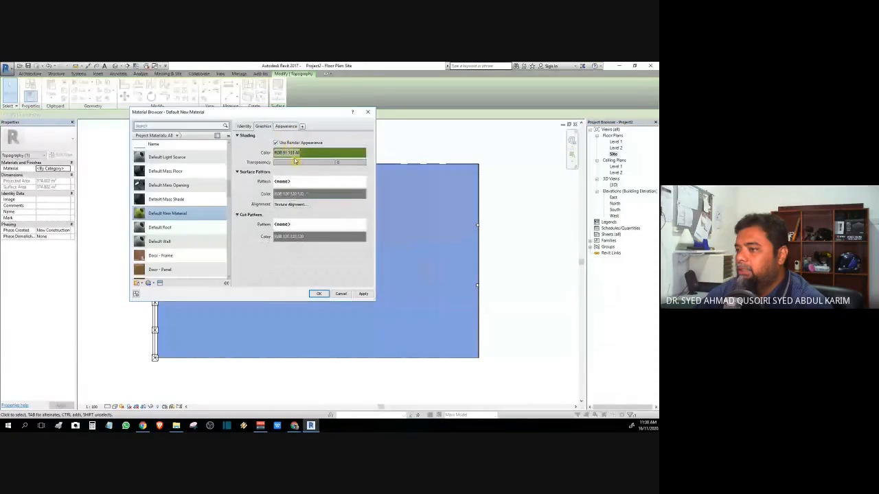
Step: Rename the material 'Grass - Custom' and assign it to the toposurface
left_click(244, 127)
left_click(338, 135)
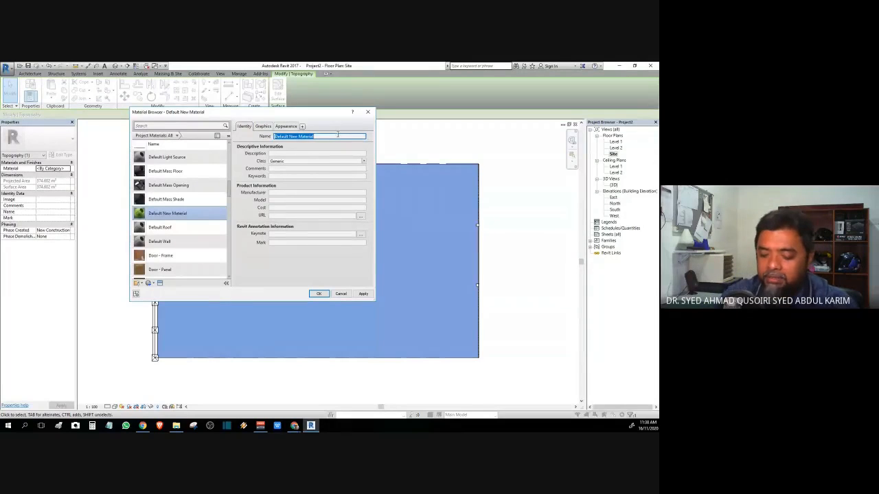
type("Grass")
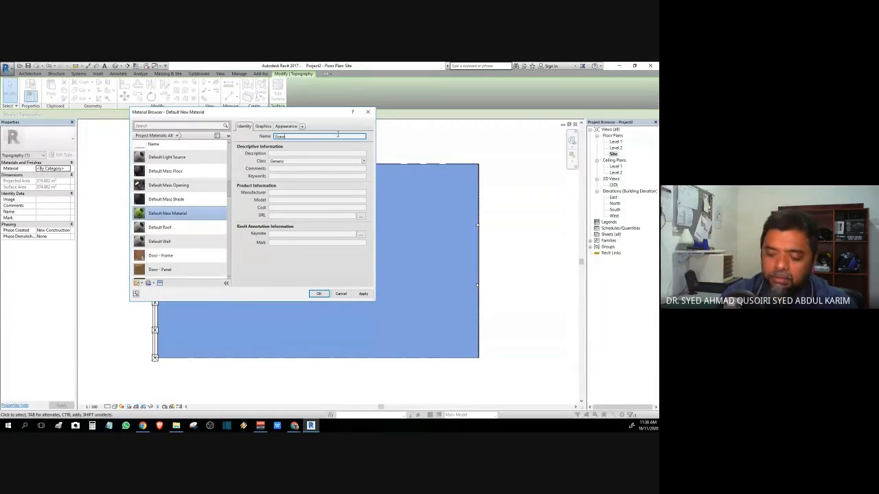
type(" - Custom")
left_click(361, 295)
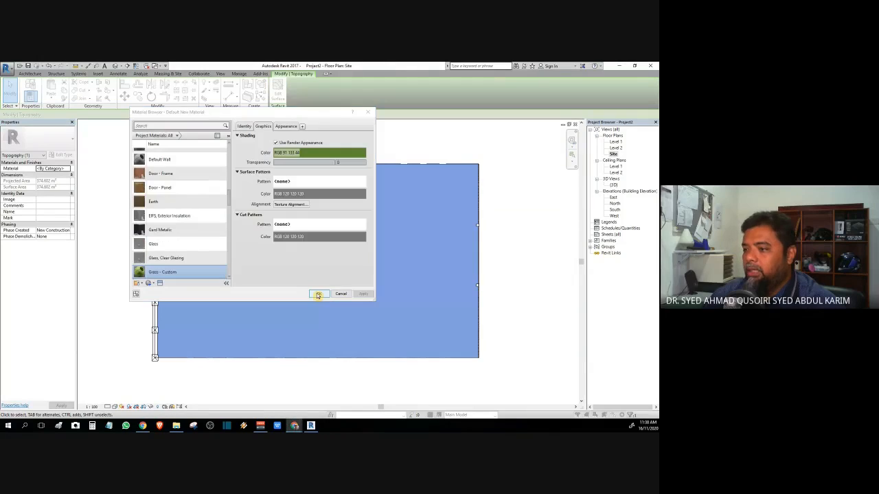
left_click(318, 294)
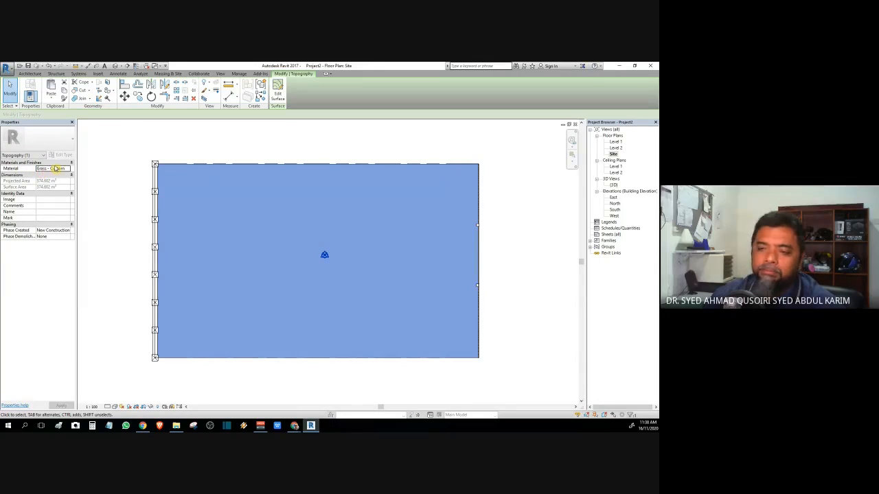
Step: Deselect the topography, shade the site plan, and open the default {3D} view
left_click(105, 232)
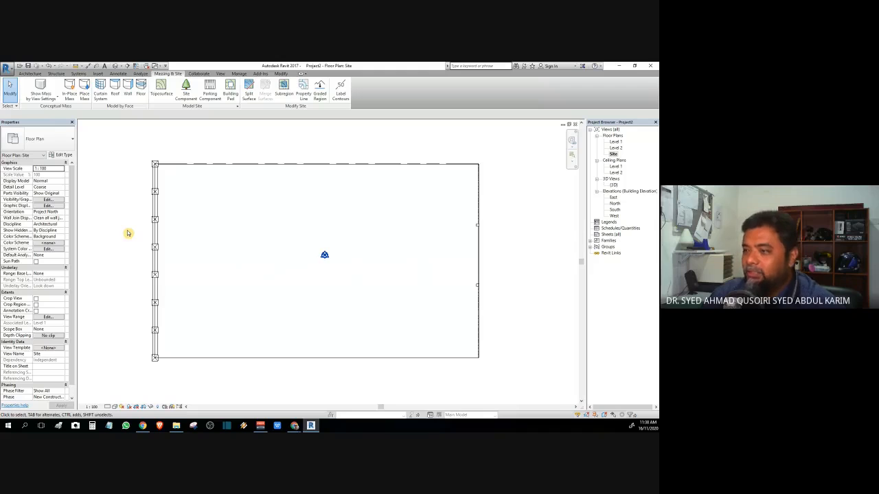
scroll(127, 240, "down", 1)
middle_click_drag(130, 245, 145, 234)
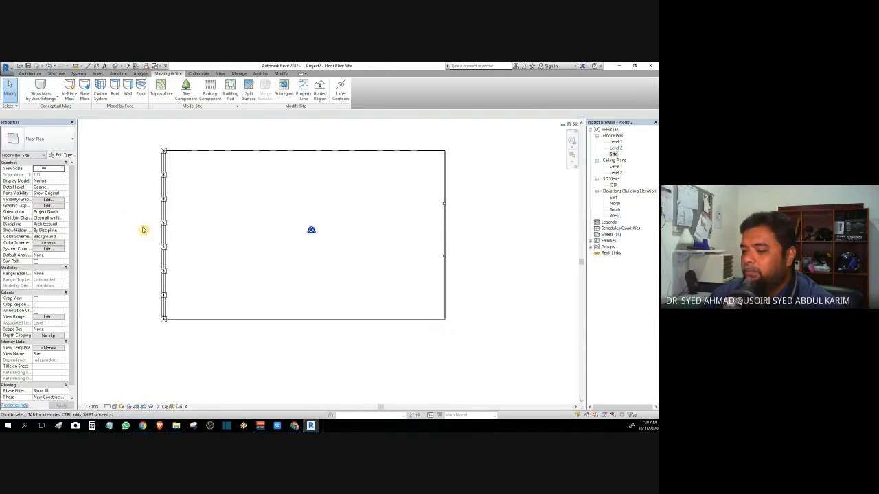
left_click(116, 407)
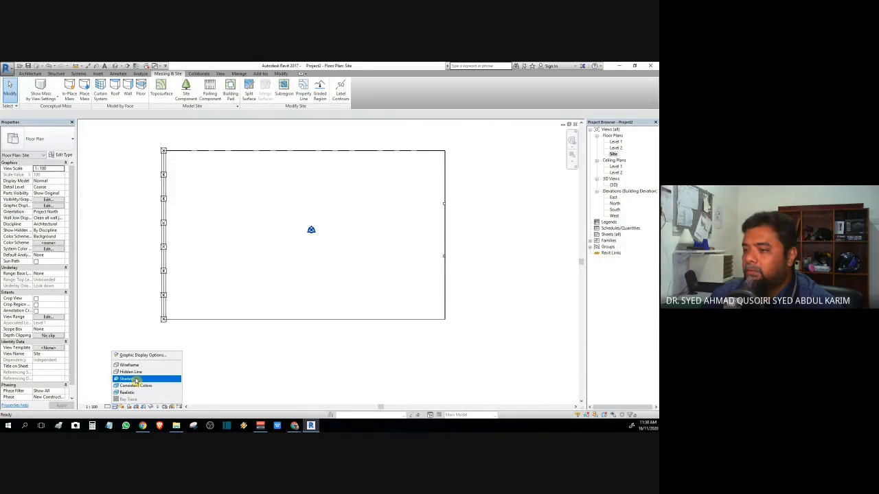
left_click(137, 380)
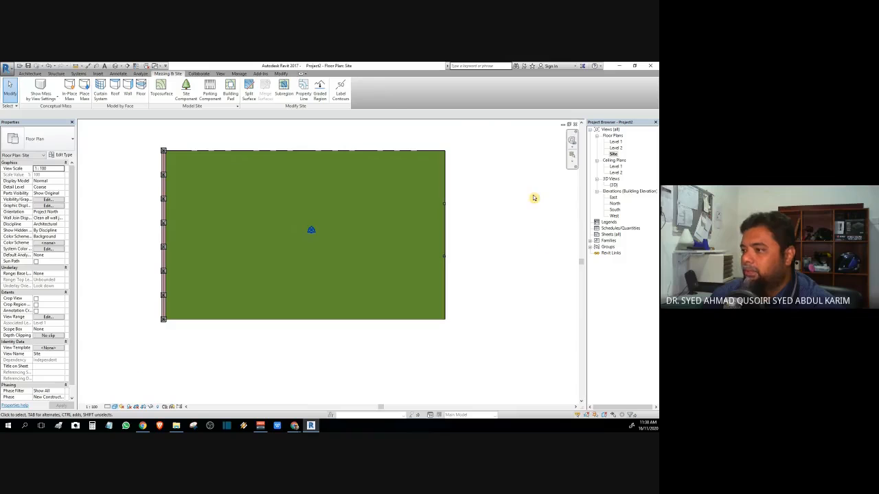
left_click(612, 186)
double_click(612, 187)
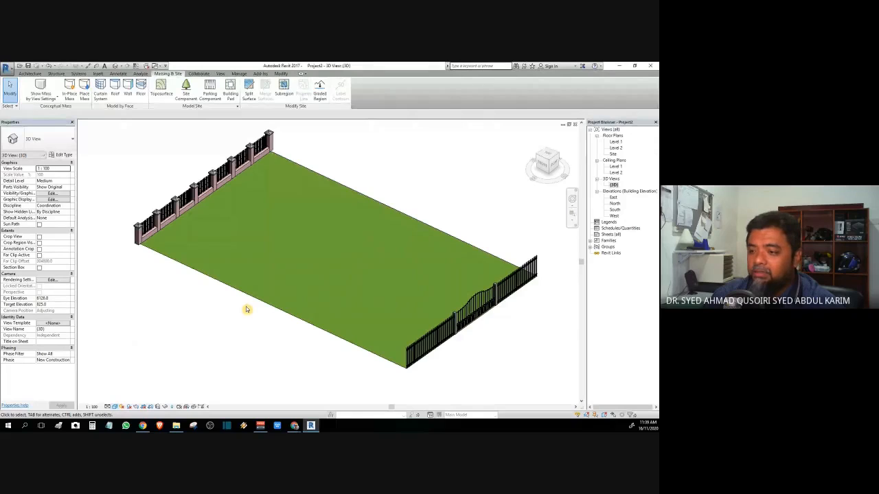
Step: Zoom to the fence's left corner and switch the 3D view to Ray Trace
middle_click_drag(218, 324, 202, 386)
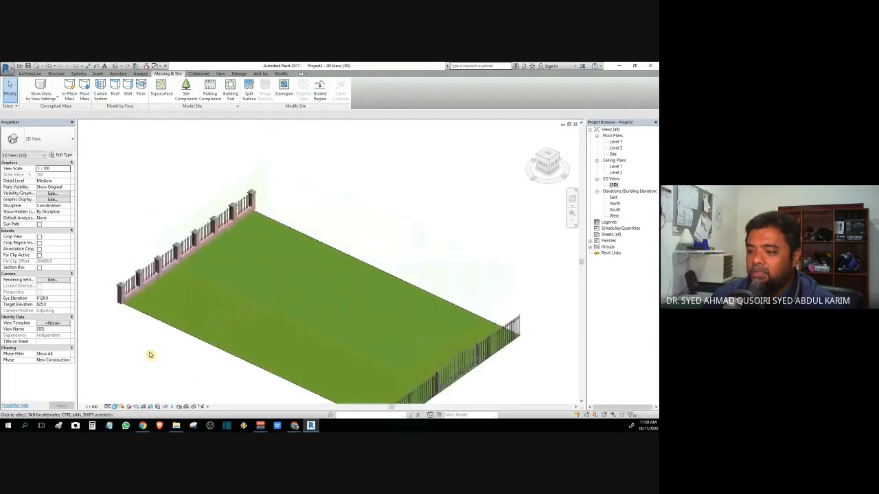
scroll(141, 323, "up", 1)
scroll(136, 321, "up", 6)
middle_click_drag(130, 320, 137, 363)
scroll(136, 368, "down", 3)
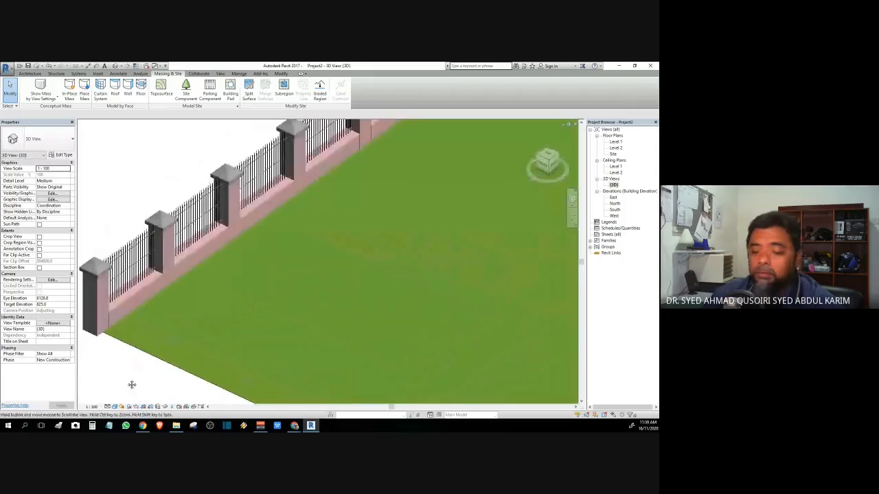
left_click(115, 407)
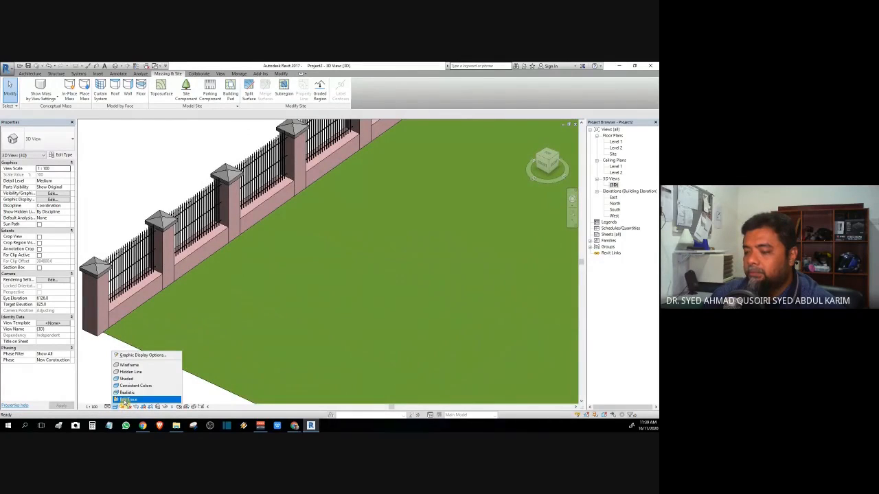
left_click(125, 400)
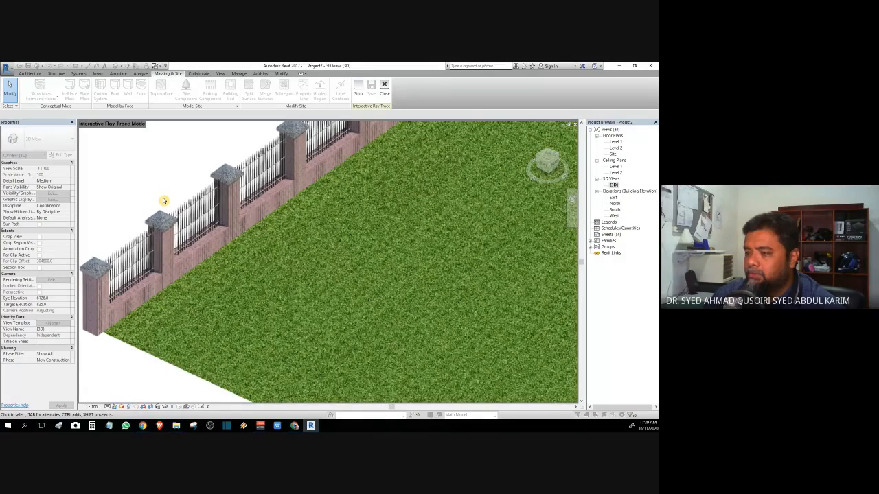
scroll(164, 201, "up", 2)
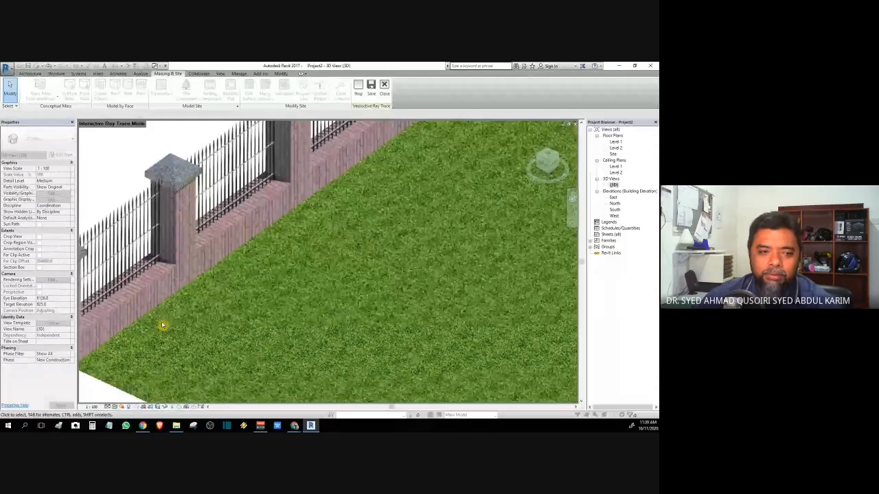
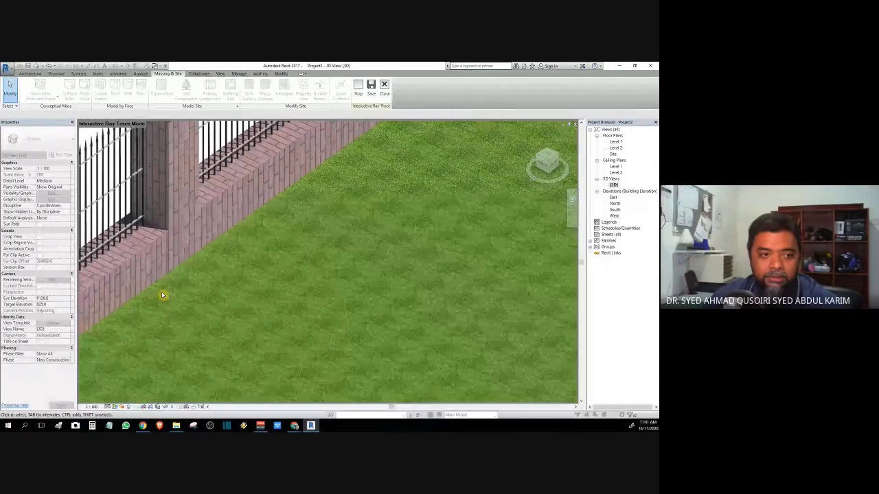
Step: Open the Site floor plan and zoom around the grass-covered ground surface
double_click(614, 154)
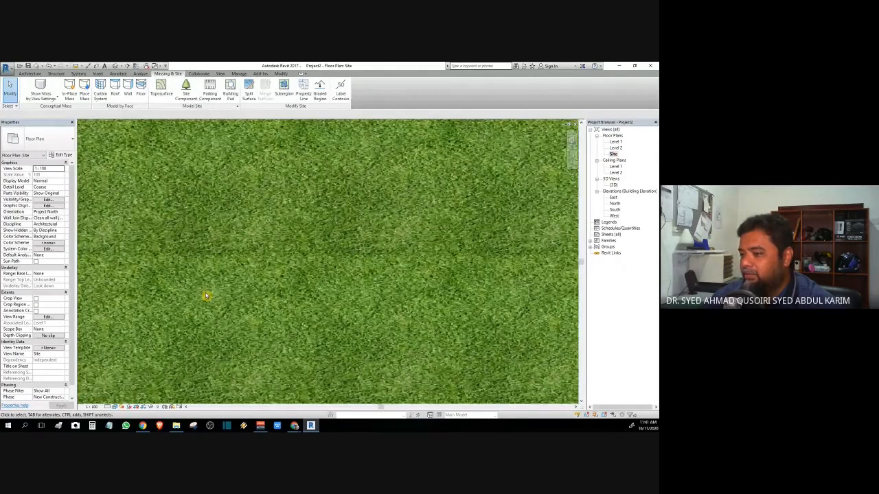
scroll(209, 277, "up", 3)
scroll(210, 266, "down", 2)
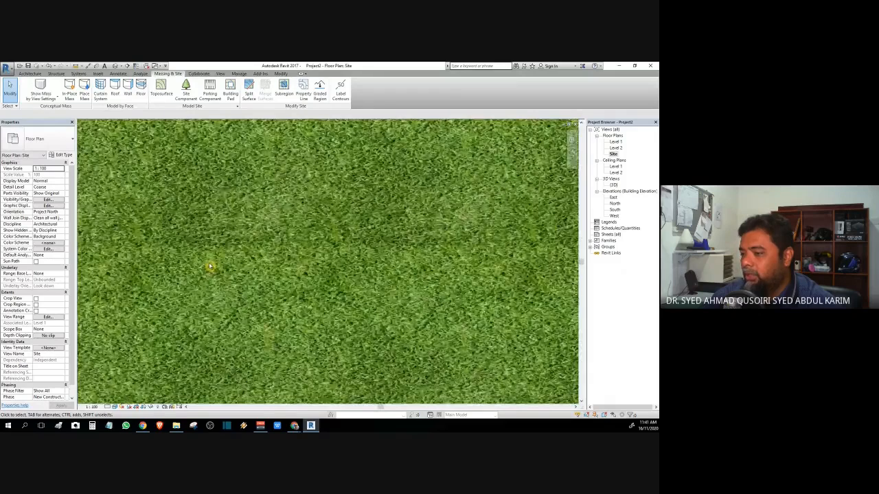
scroll(208, 267, "down", 2)
scroll(205, 267, "down", 2)
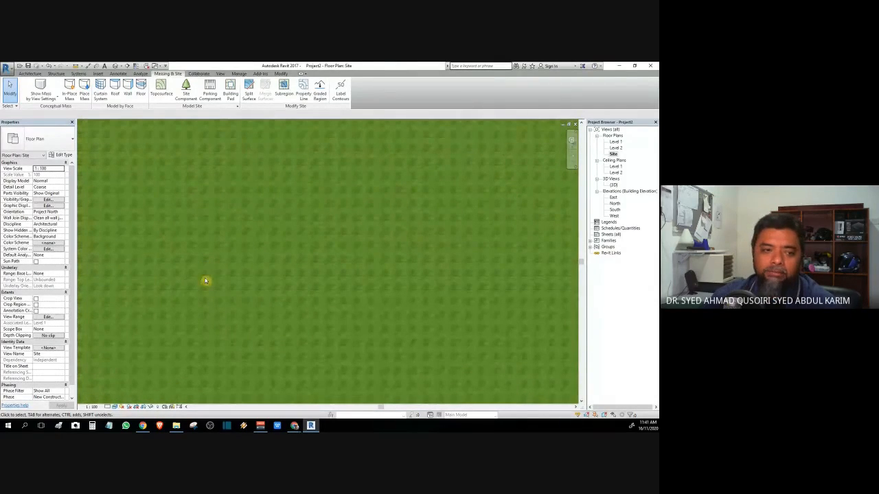
scroll(281, 261, "down", 1)
scroll(281, 263, "up", 1)
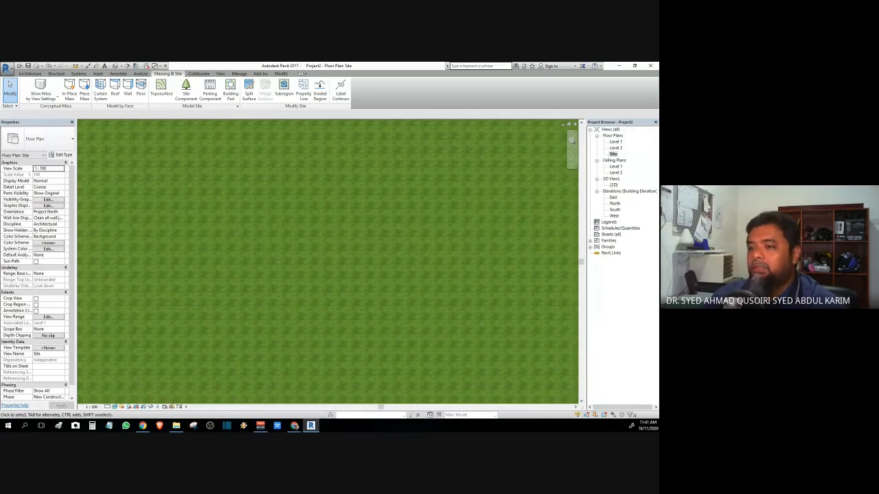
Step: Confirm the grass material settings and deselect the topography
left_click(60, 155)
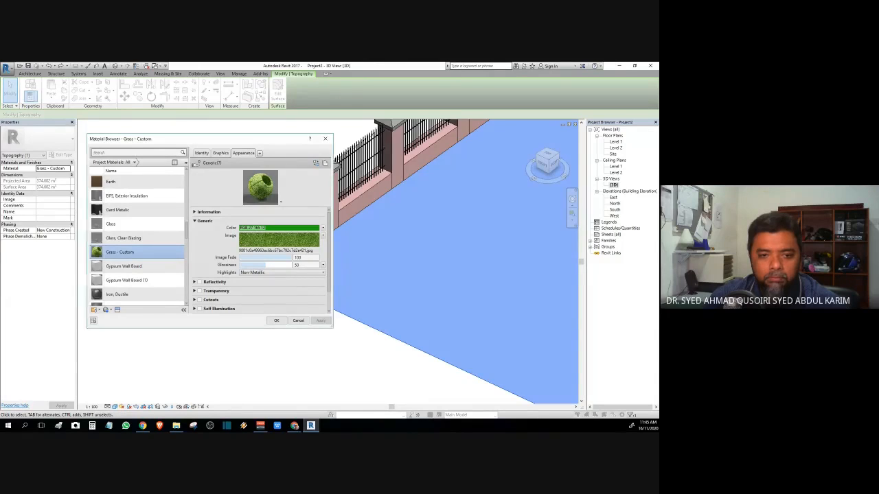
left_click(273, 321)
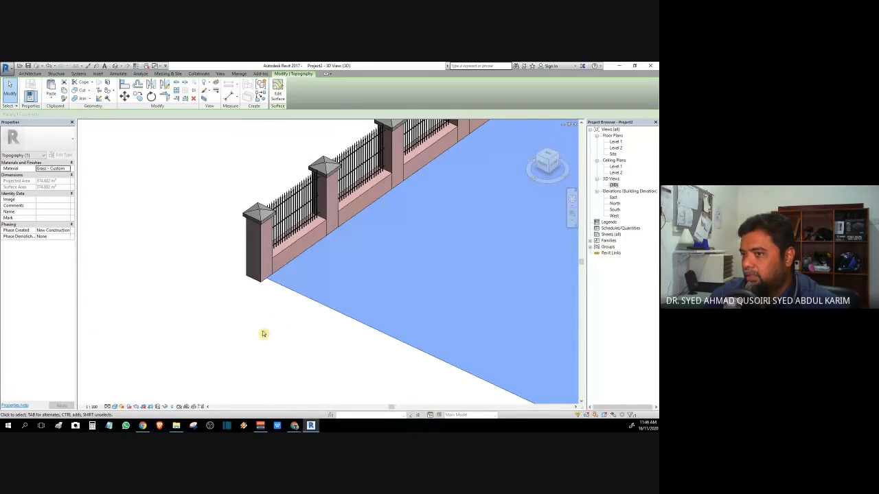
left_click(263, 335)
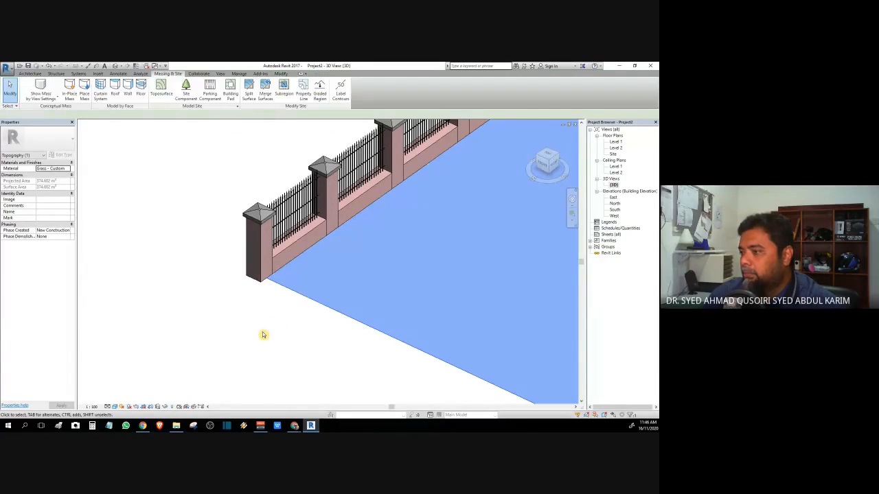
Step: Select the topography and open the appearance asset library for its Grass - Custom material
scroll(269, 321, "down", 3)
mouse_move(270, 315)
middle_mouse_down()
mouse_move(90, 302)
mouse_move(215, 387)
mouse_move(198, 327)
middle_mouse_up()
scroll(92, 297, "down", 3)
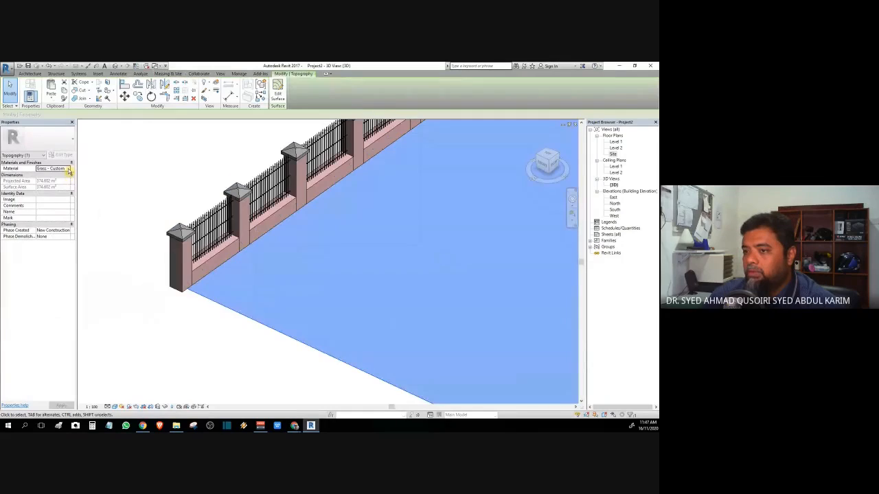
left_click(68, 169)
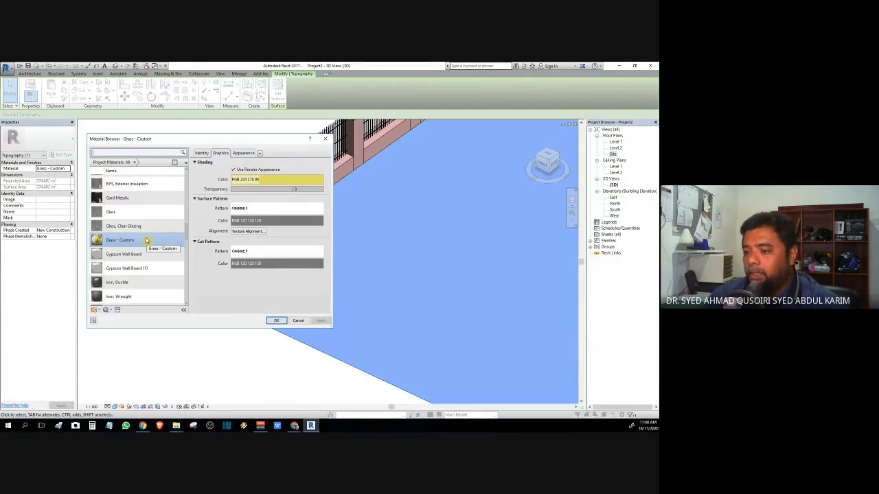
left_click(117, 311)
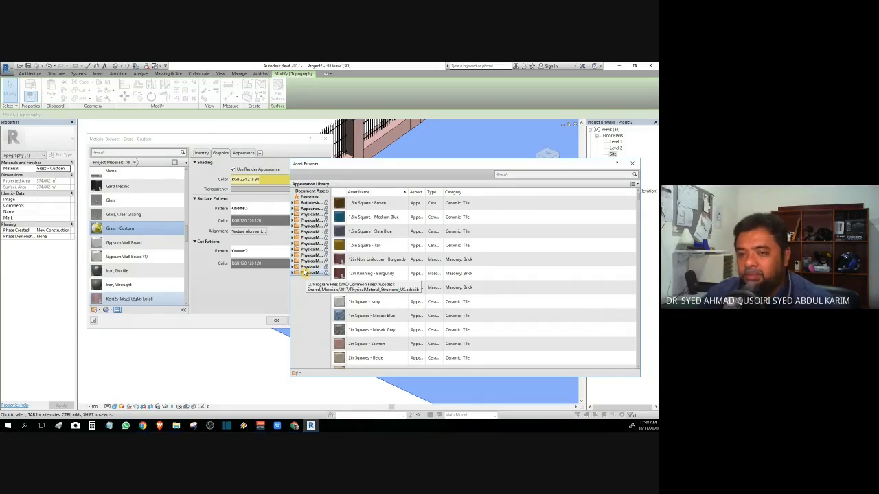
Step: Search the library for 'grass' and replace the appearance with Grass - Dark Rye
left_click(510, 175)
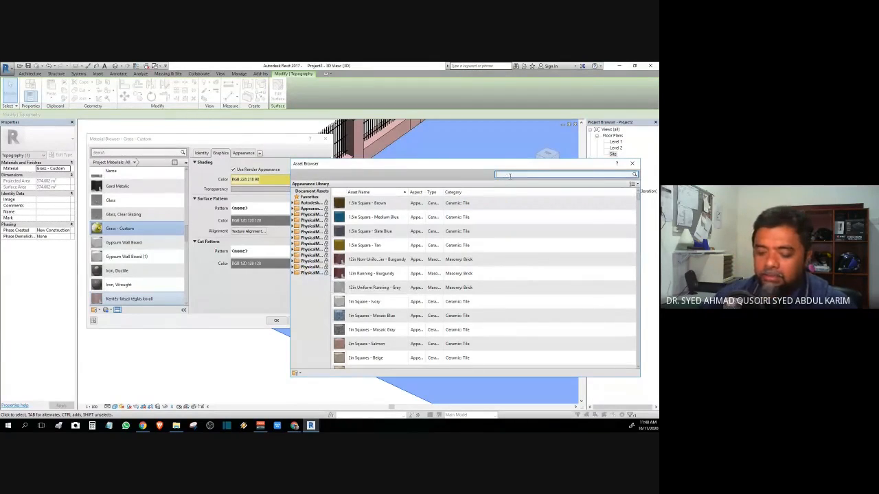
type("grass")
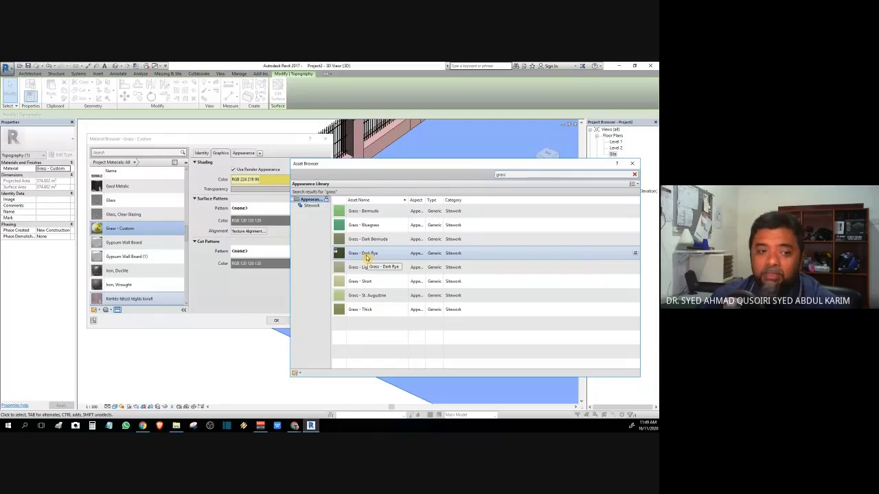
left_click(635, 255)
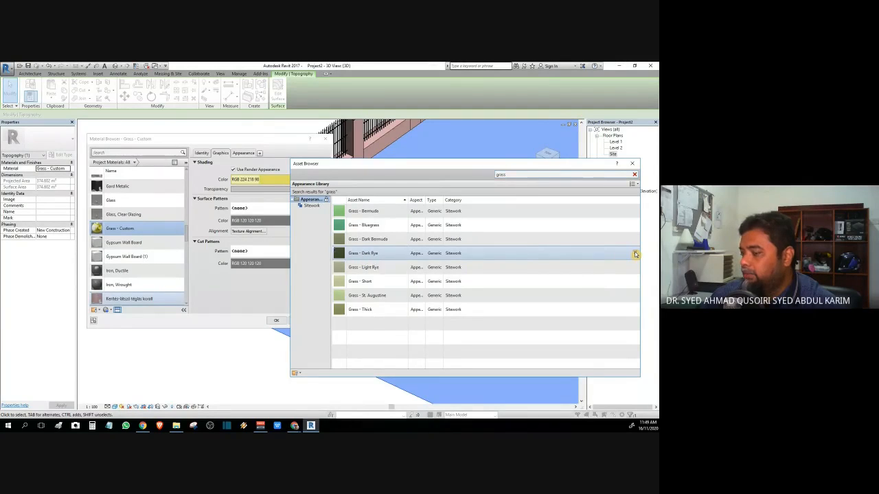
left_click(632, 164)
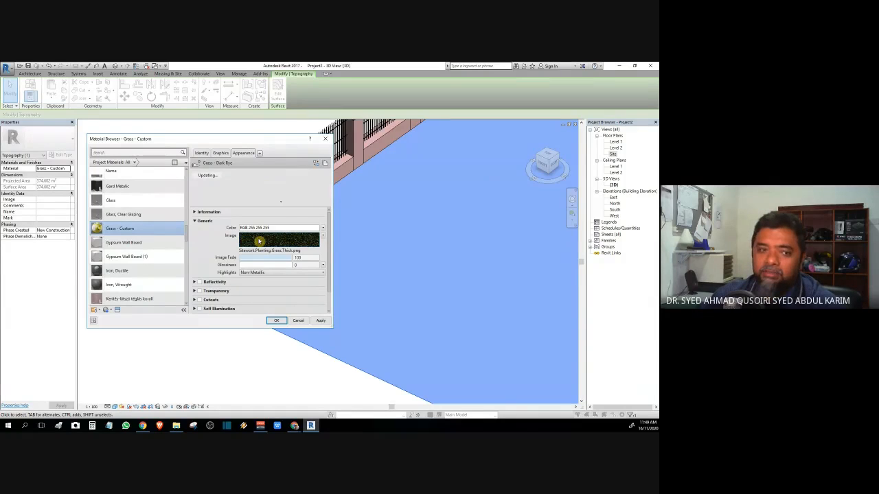
Step: Apply and accept the material changes, then deselect to see the dark green ground
mouse_move(259, 241)
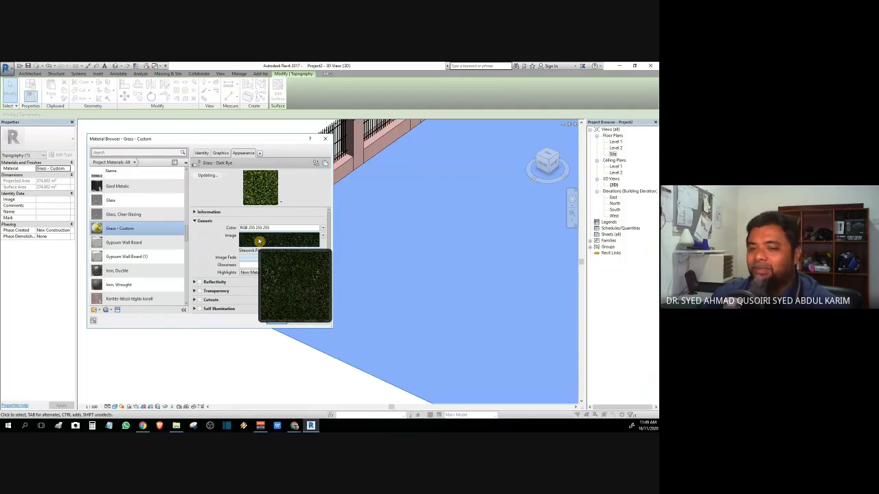
left_click(221, 153)
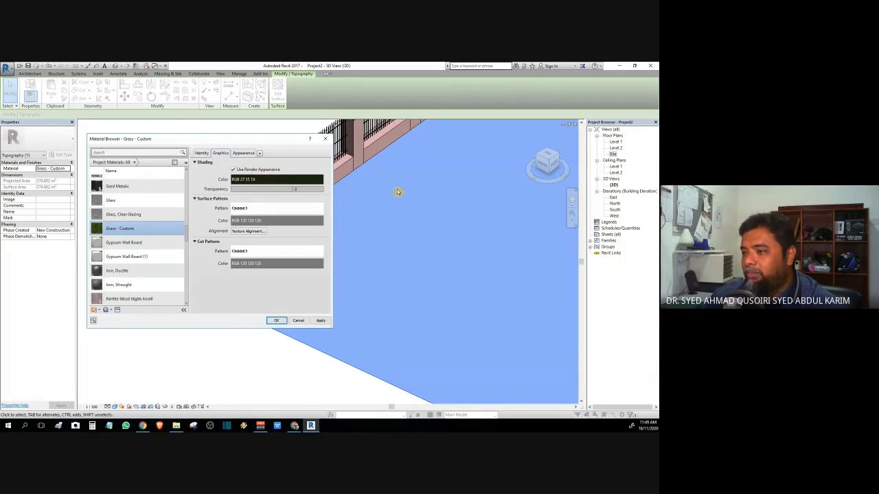
left_click(201, 152)
left_click(320, 320)
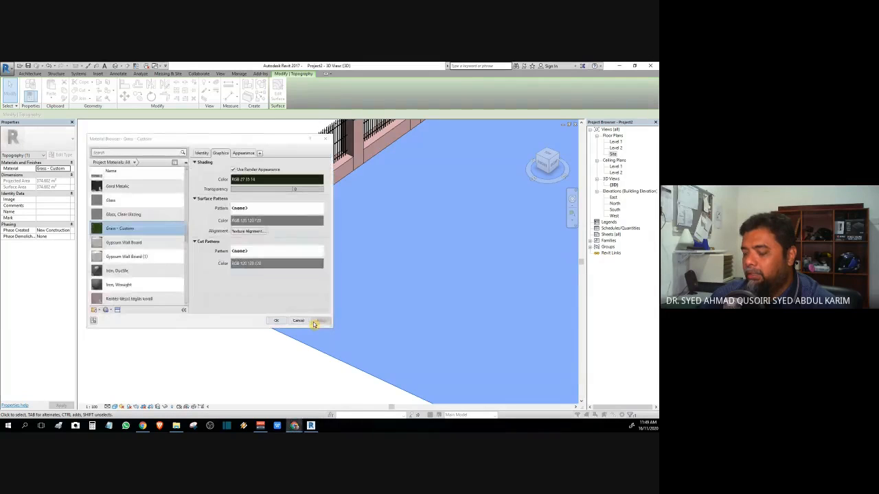
left_click(274, 321)
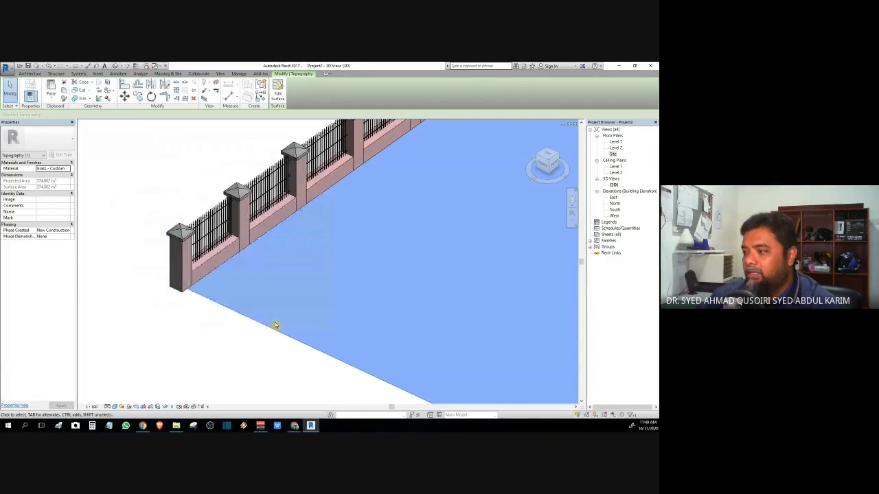
left_click(224, 343)
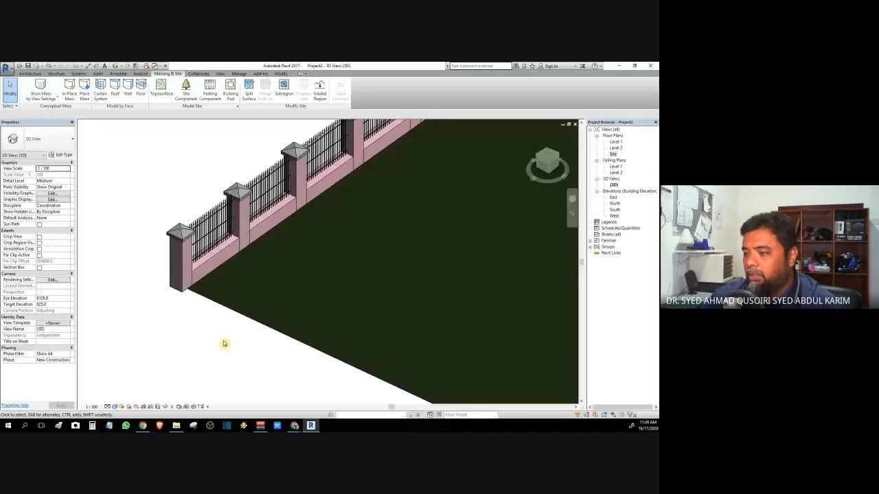
scroll(304, 310, "down", 3)
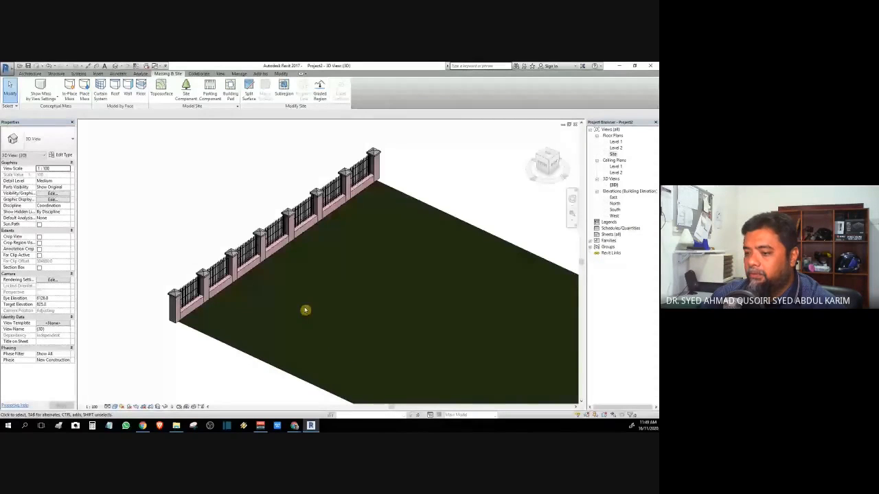
scroll(258, 246, "up", 3)
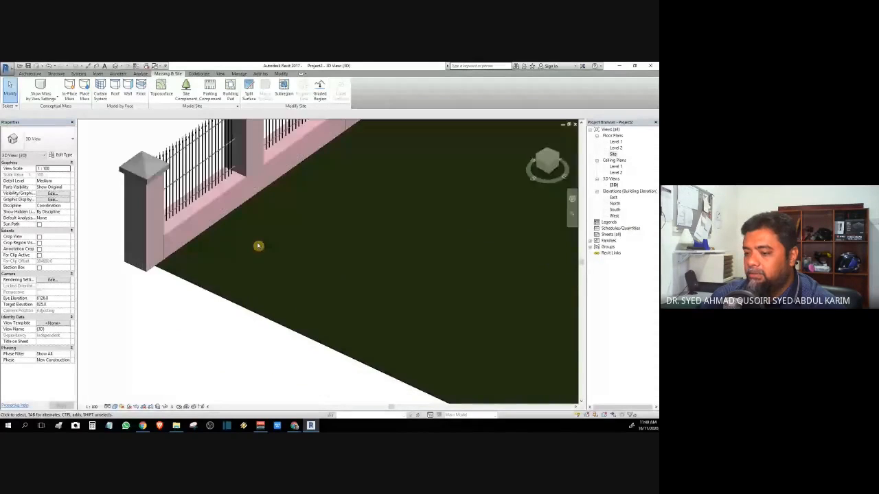
scroll(258, 246, "down", 2)
left_click(115, 406)
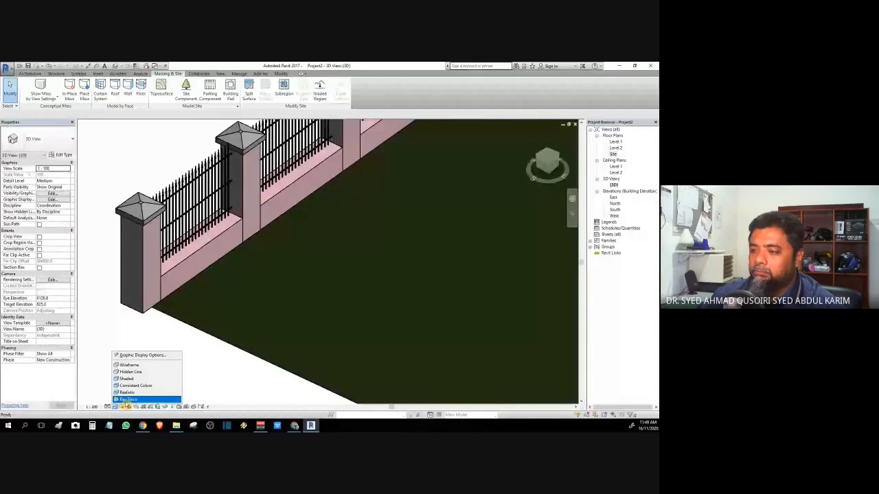
left_click(129, 399)
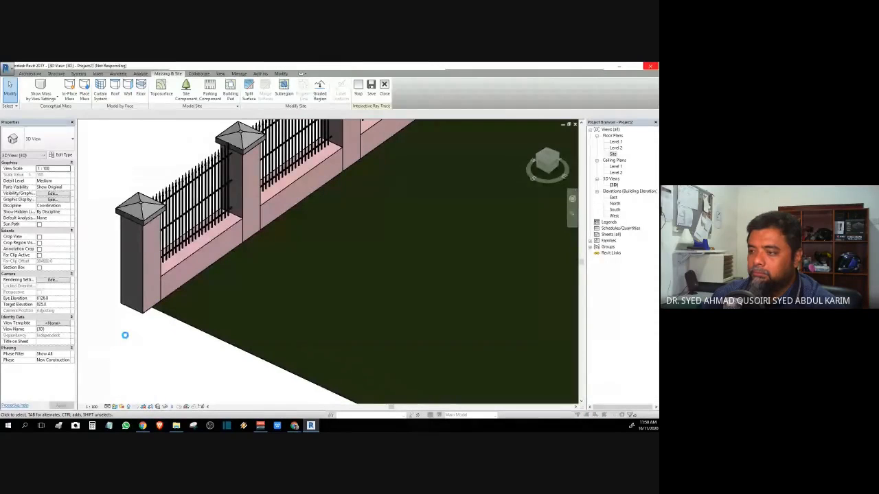
double_click(614, 153)
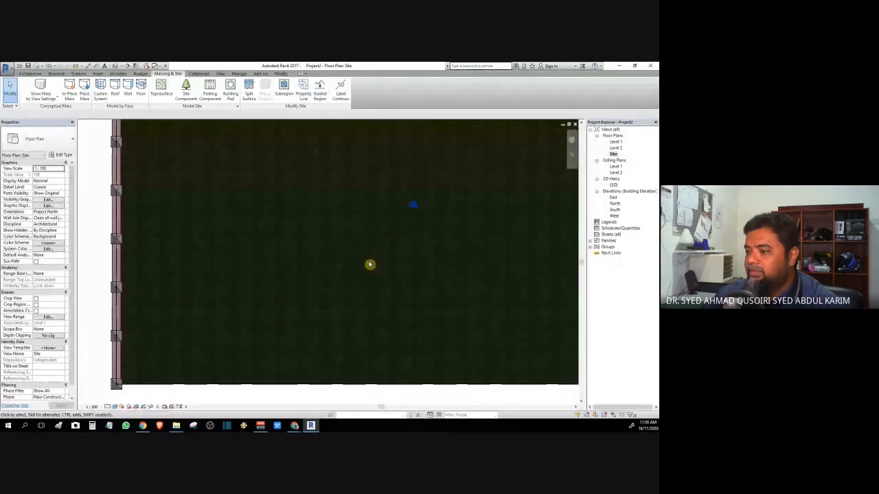
scroll(385, 229, "down", 2)
middle_click_drag(385, 229, 334, 267)
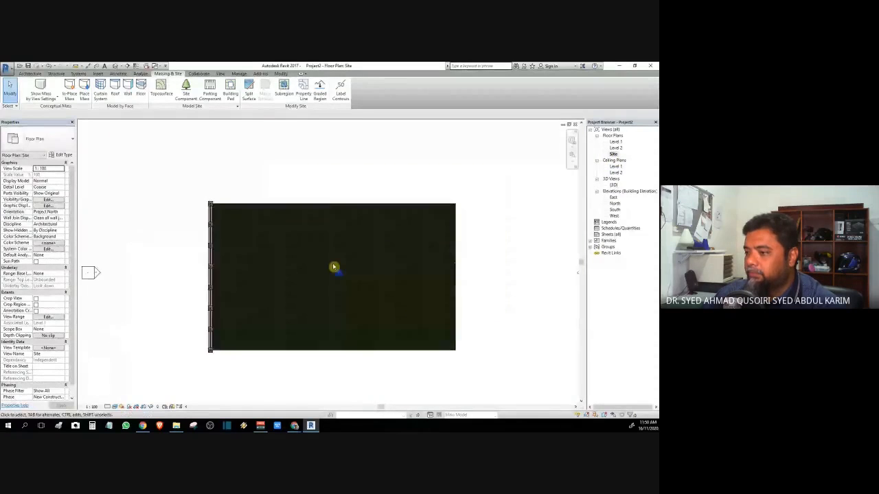
scroll(334, 268, "up", 4)
scroll(336, 262, "up", 3)
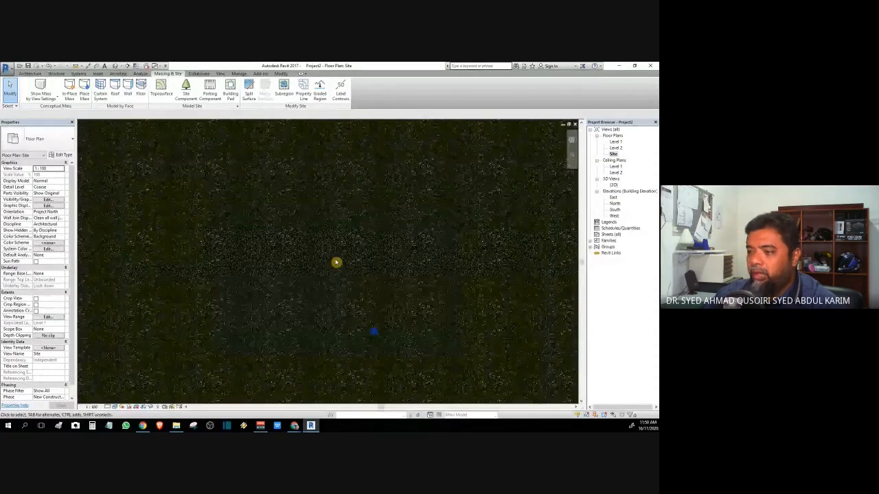
scroll(335, 262, "down", 3)
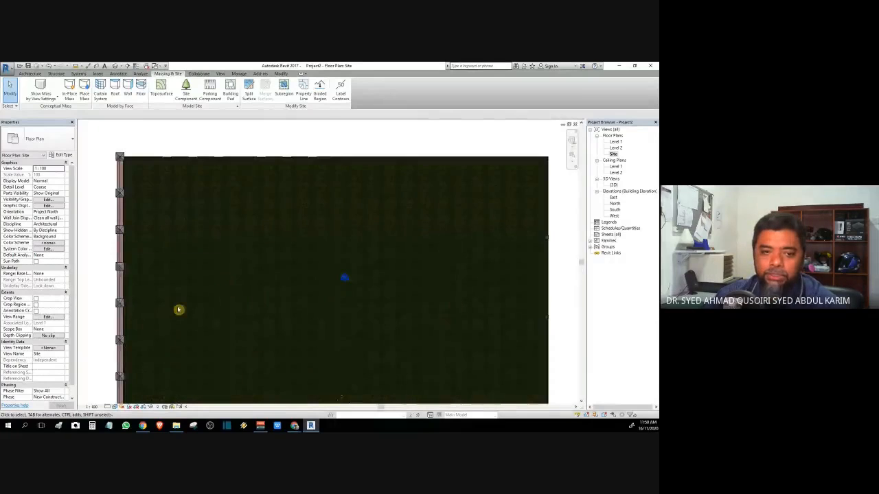
key("ctrl+Tab")
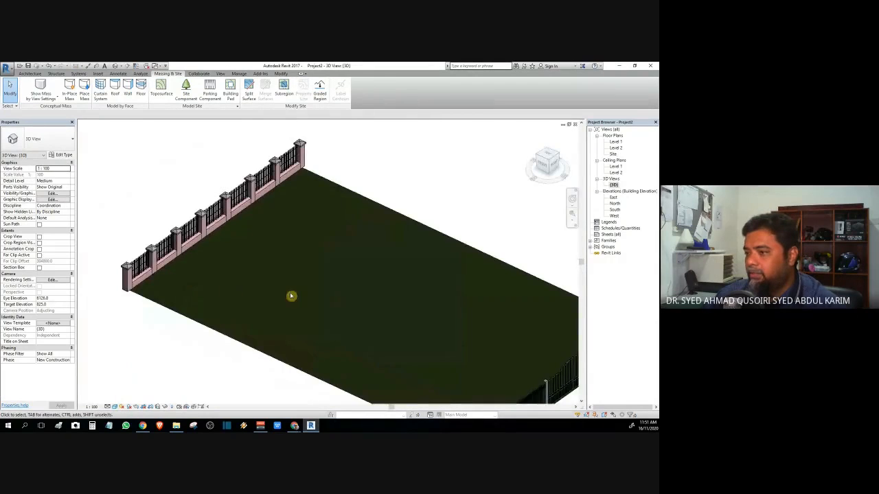
middle_click_drag(292, 296, 210, 296)
scroll(239, 245, "down", 5)
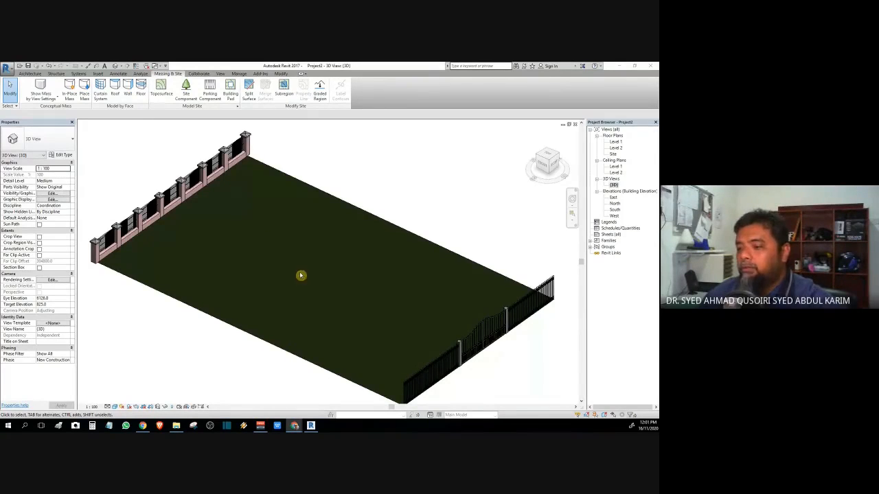
mouse_move(298, 428)
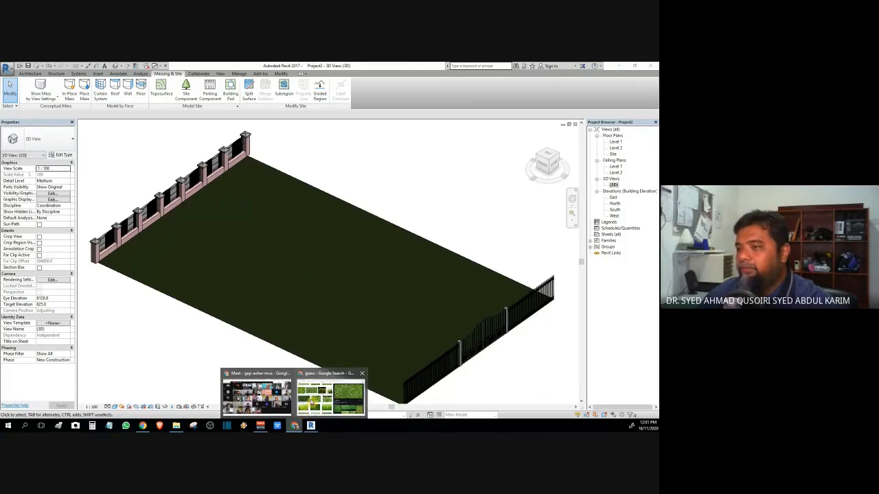
Step: Search RevitCity's downloadable objects for the keyword 'pool'
left_click(313, 403)
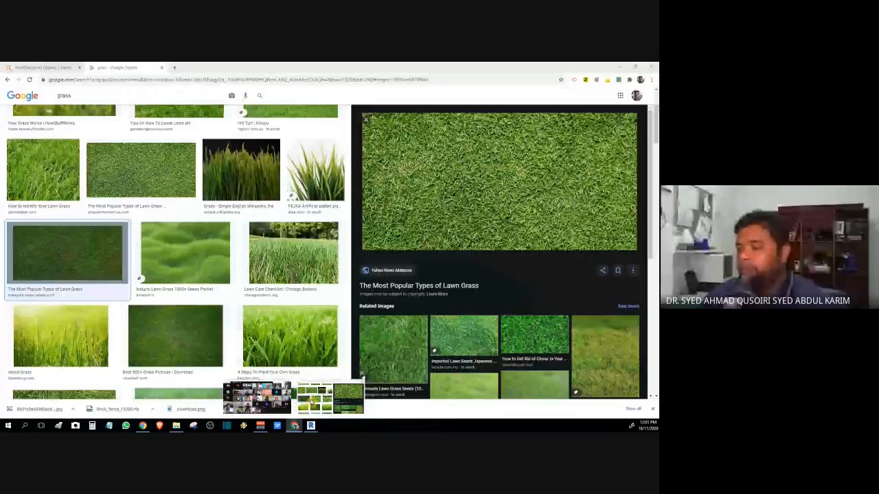
left_click(68, 66)
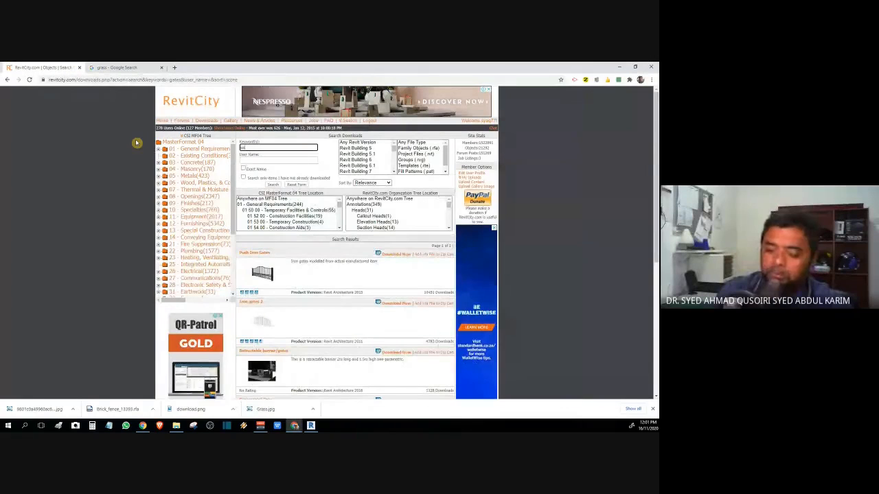
type("pool")
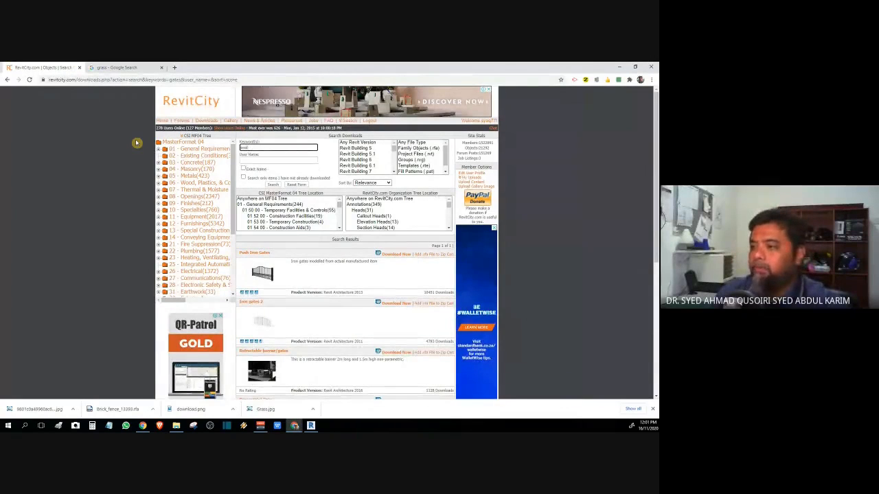
key("Return")
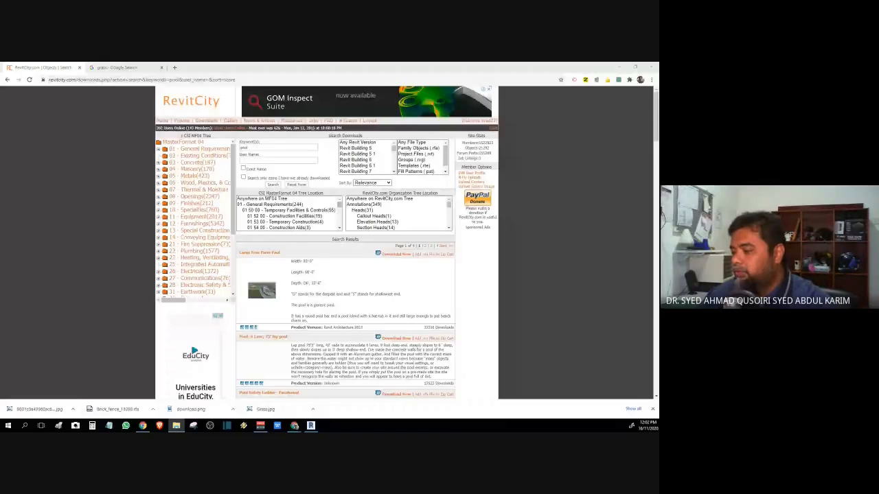
Step: Scroll down through the pool search results
scroll(332, 246, "down", 2)
scroll(332, 247, "down", 6)
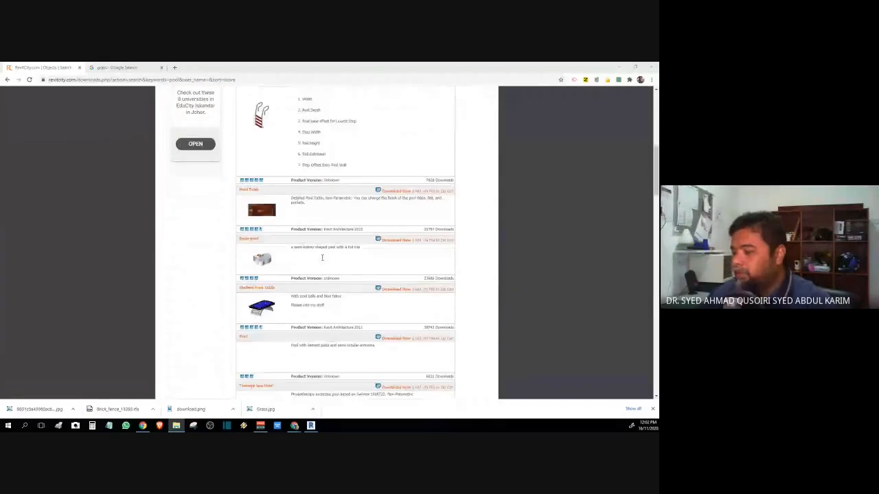
scroll(322, 258, "down", 5)
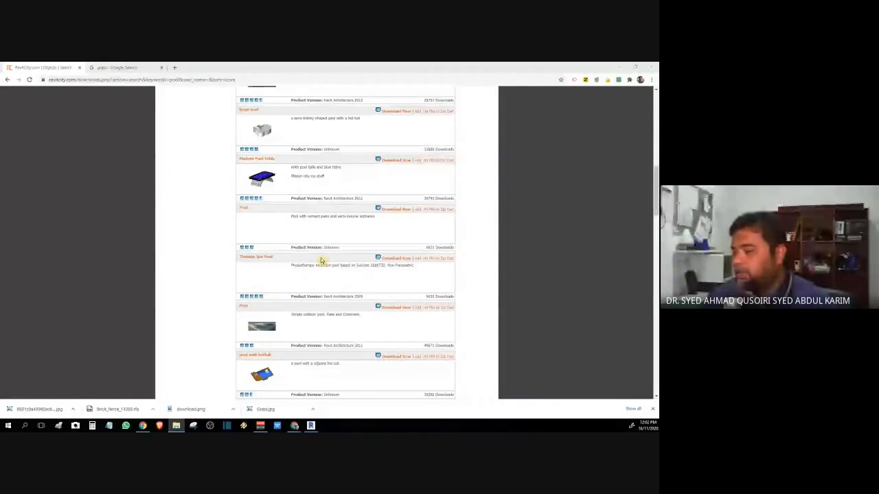
scroll(322, 261, "down", 4)
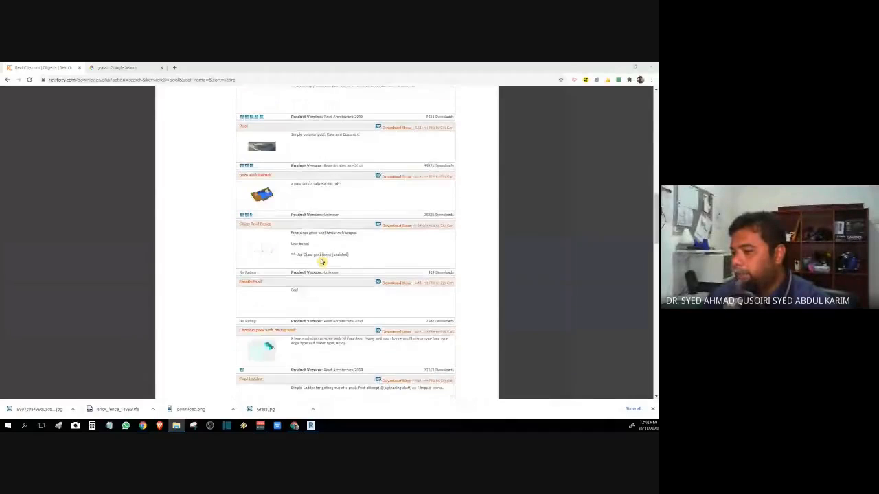
scroll(320, 259, "down", 1)
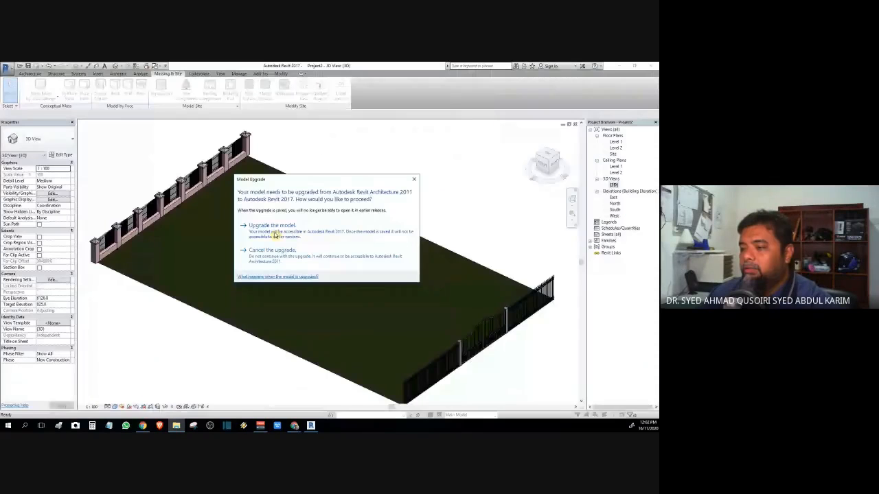
Step: Upgrade the Revit Architecture 2011 pool model to the Revit 2017 format
left_click(274, 233)
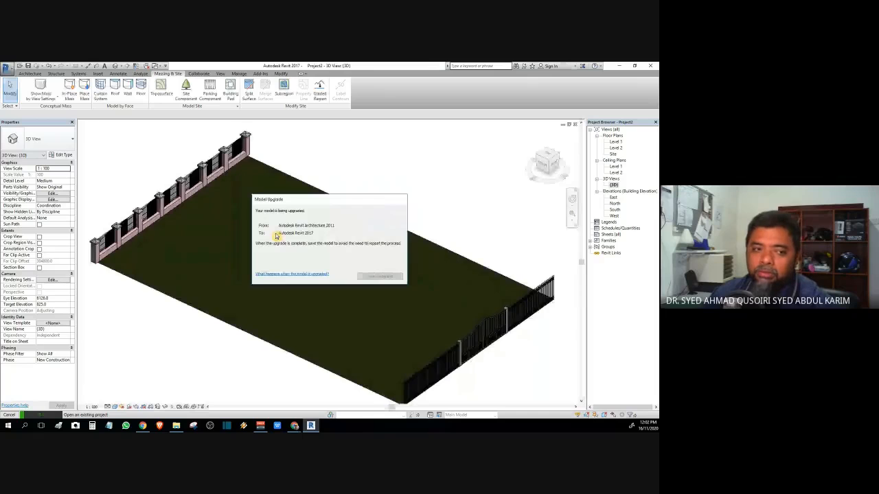
Step: Download the Pool rectangular family from the RevitCity results and open the .rfa file
mouse_move(294, 424)
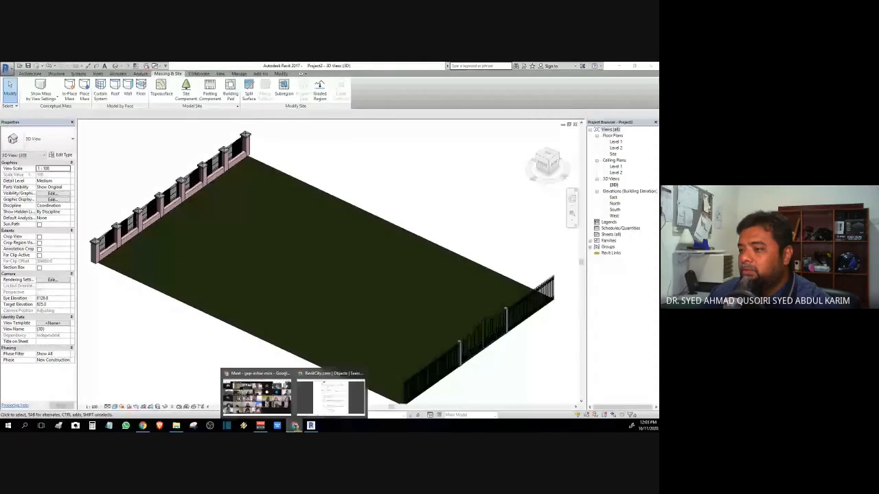
left_click(331, 395)
scroll(330, 212, "down", 5)
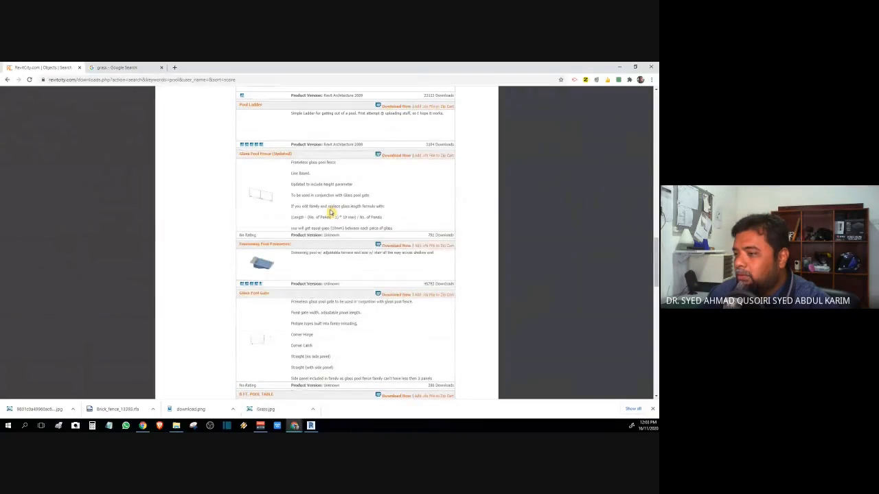
scroll(331, 212, "down", 5)
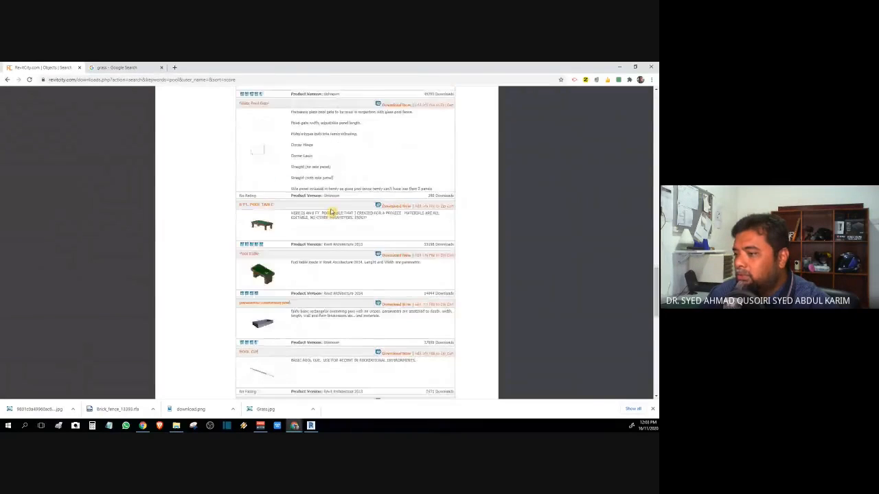
scroll(331, 212, "down", 5)
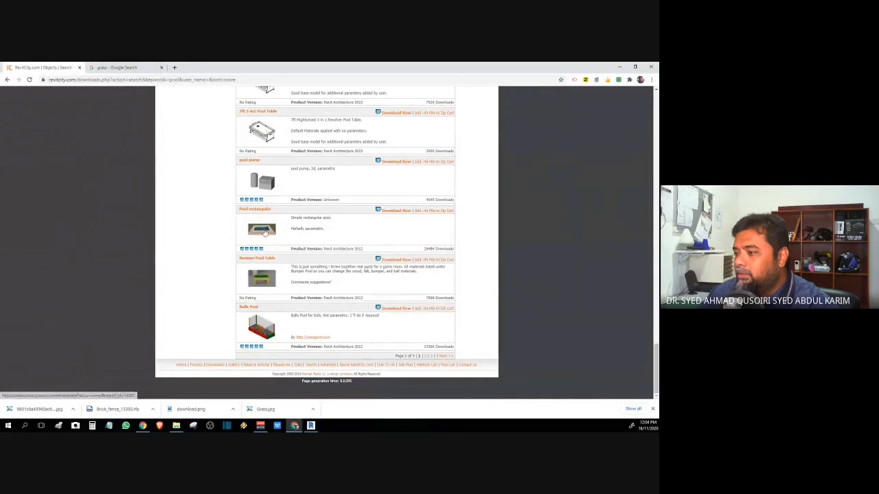
left_click(396, 211)
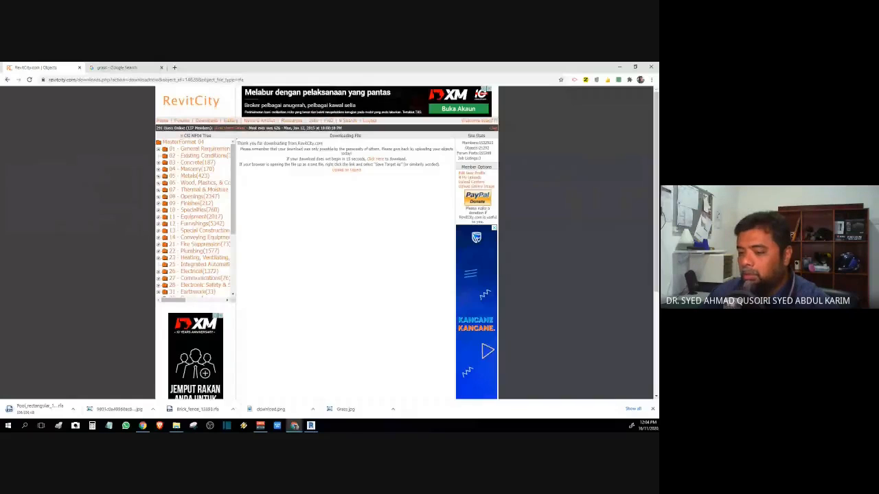
left_click(48, 411)
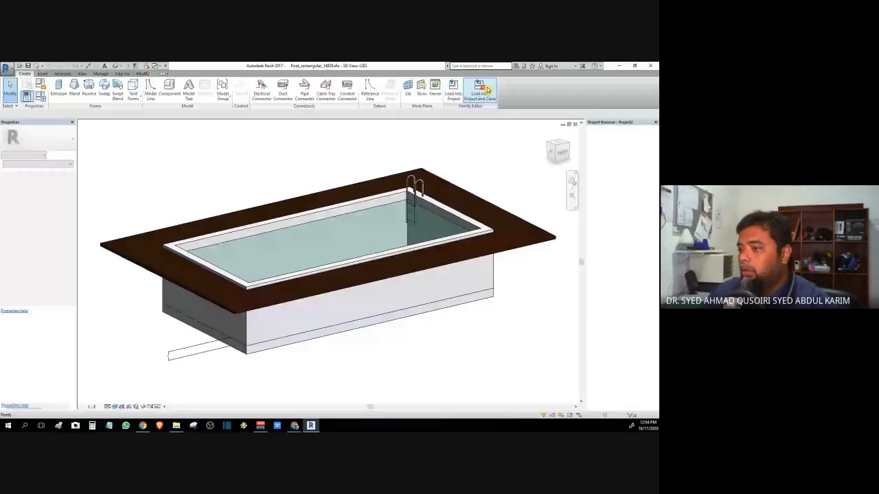
Step: Load the Pool rectangular family into Project2 and place it inside the pad on Level 1
left_click(480, 90)
scroll(251, 216, "down", 3)
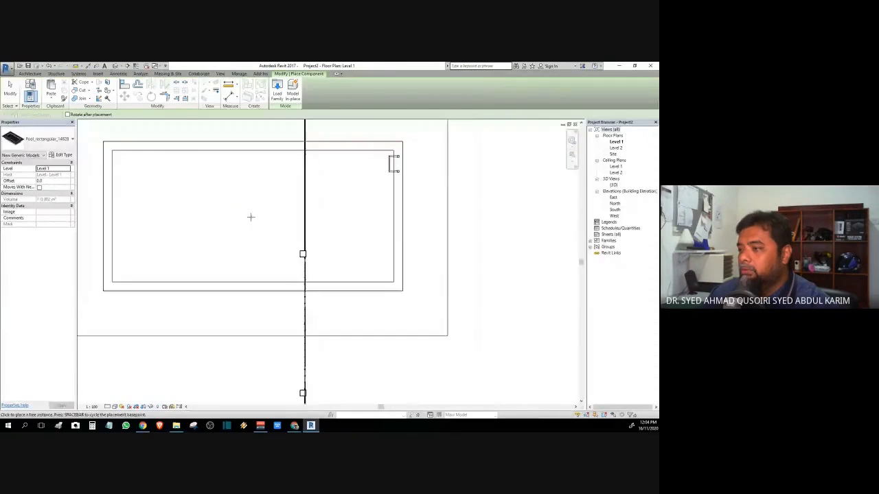
middle_click_drag(247, 227, 346, 254)
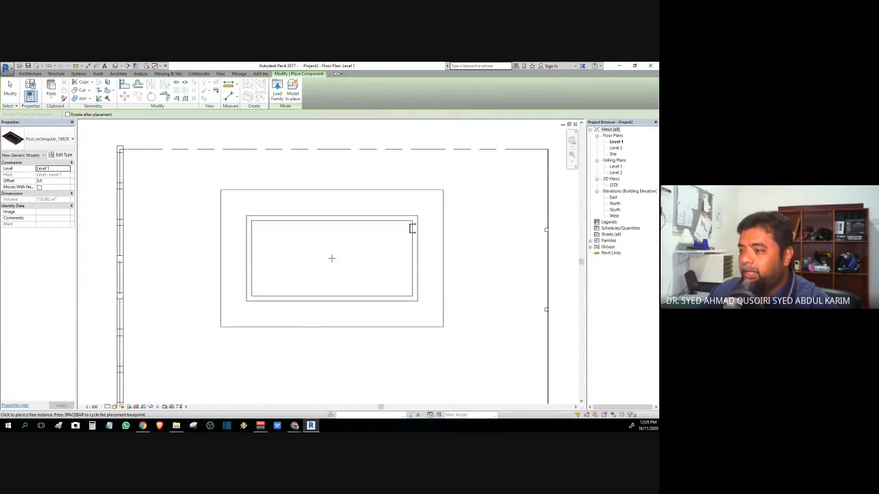
left_click(332, 259)
key("Escape")
key("Escape")
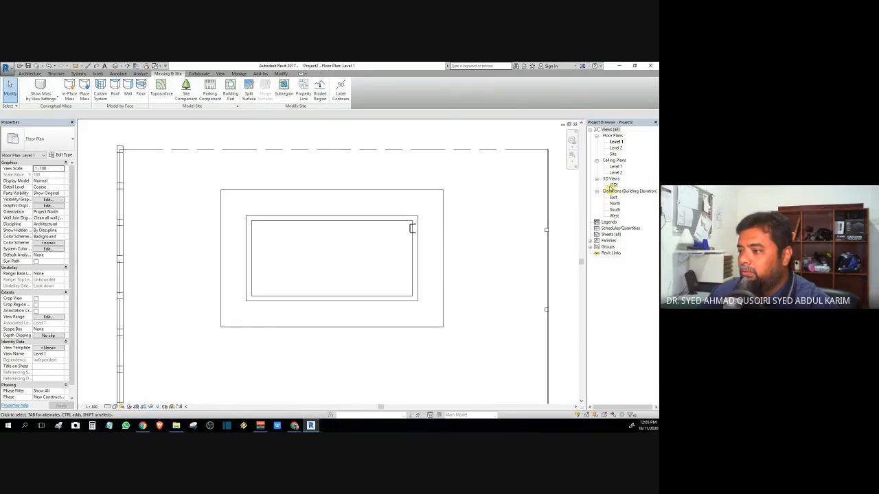
Step: Open the {3D} view, select the pool, and look at it from the front
double_click(612, 185)
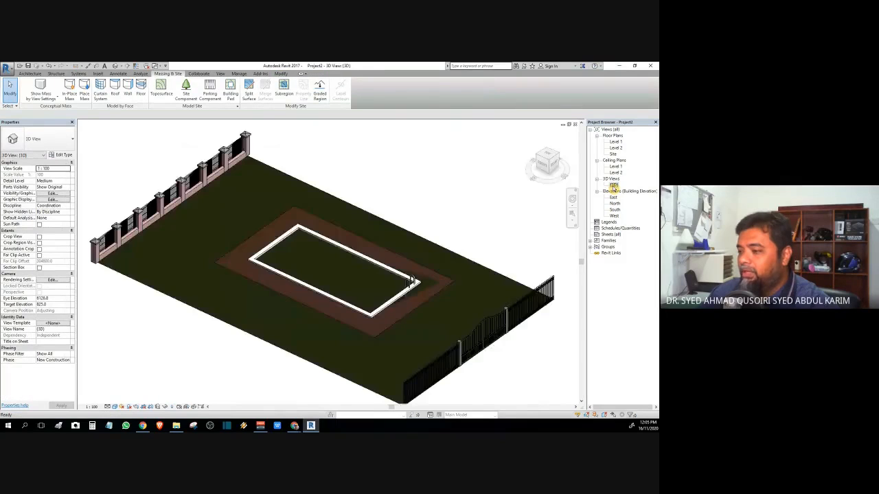
scroll(360, 307, "up", 4)
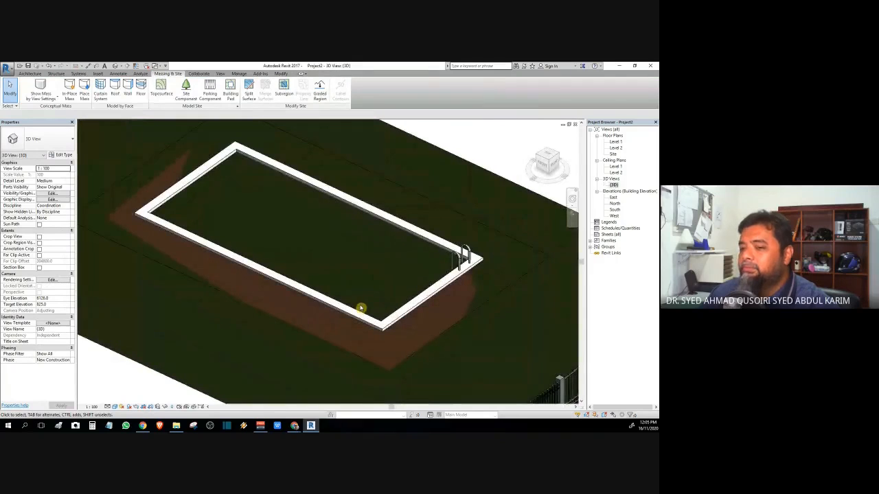
scroll(360, 308, "down", 3)
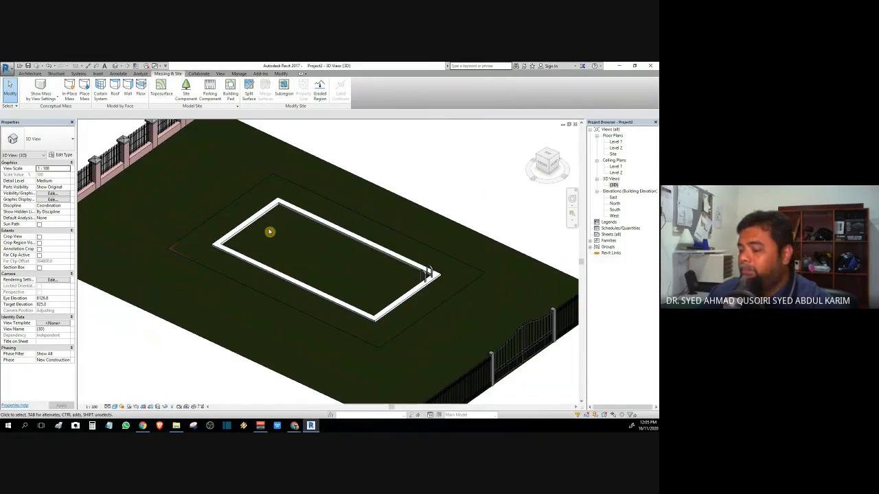
left_click(337, 226)
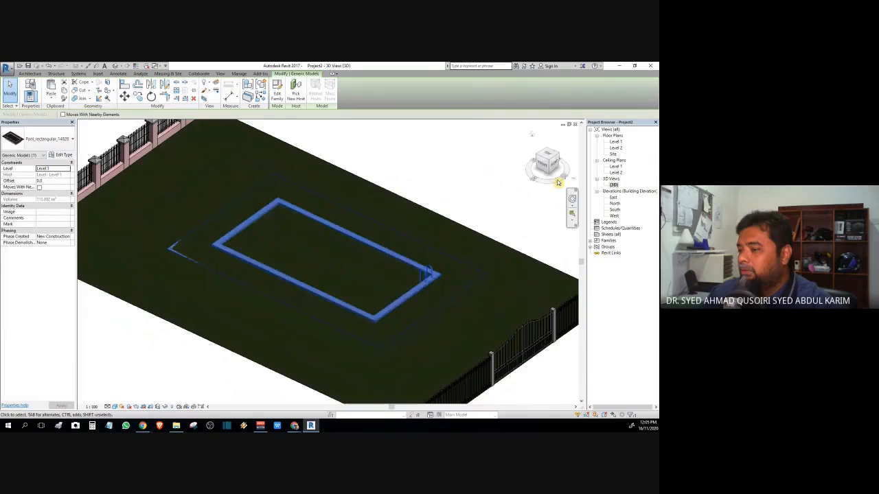
left_click(542, 165)
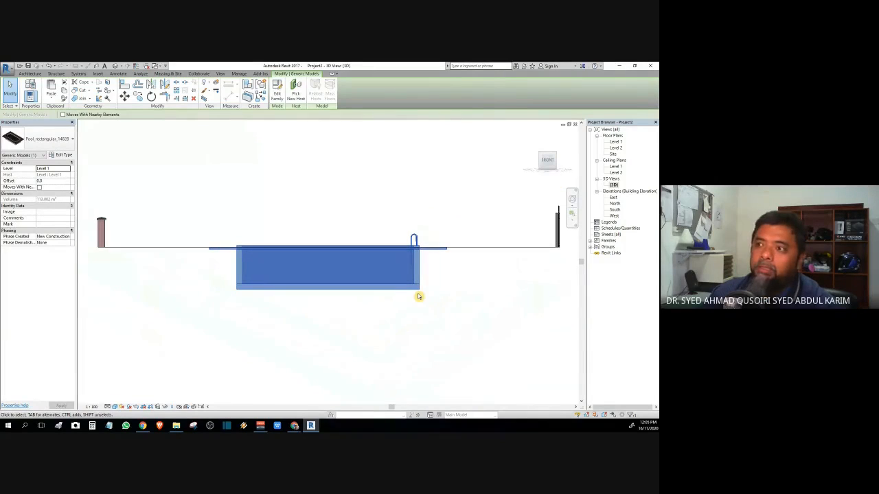
Step: Gauge the pool's 2300 depth with an aligned dimension in North elevation, then reopen {3D}
left_click(169, 73)
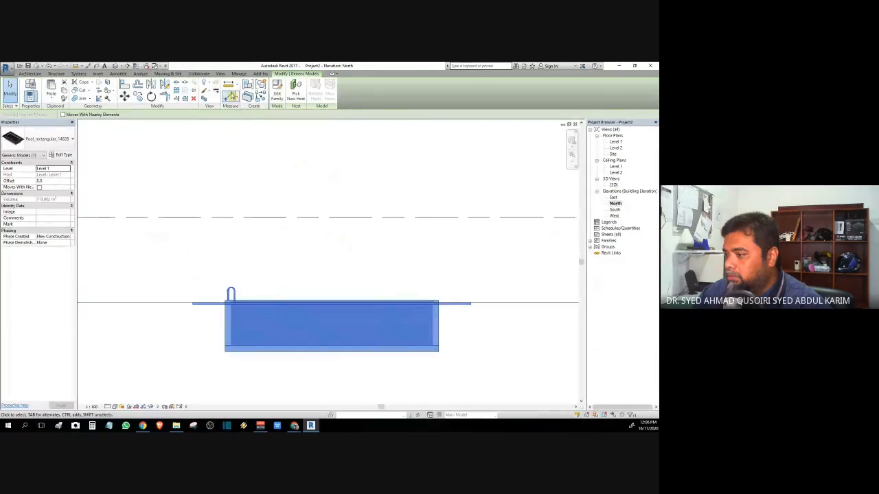
left_click(232, 99)
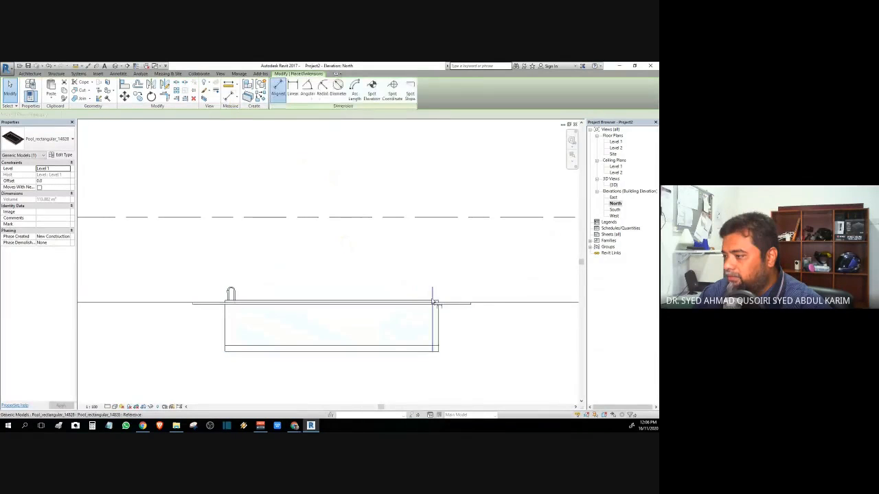
left_click(450, 352)
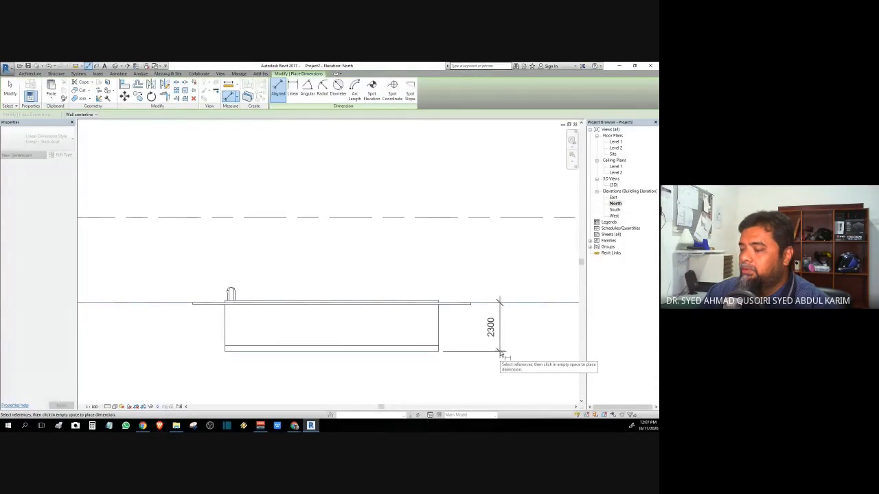
key("Escape")
key("Escape")
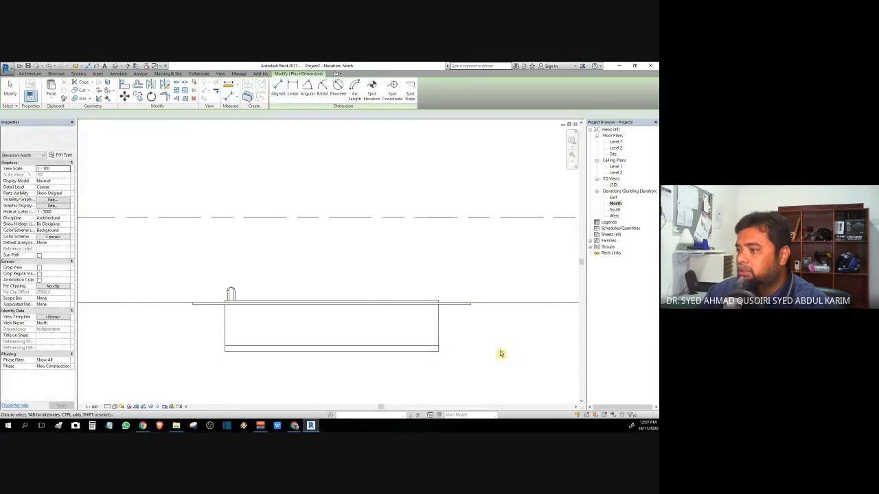
double_click(614, 186)
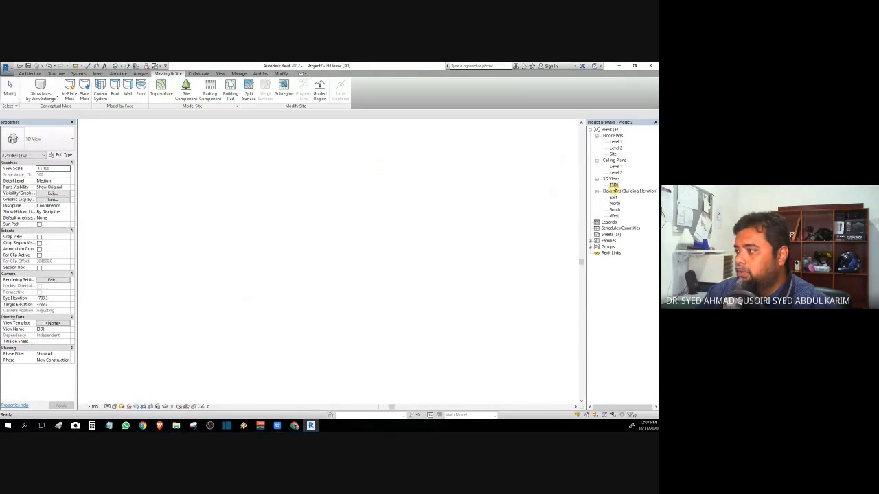
Step: Open the Site plan, switch it to an unshaded line visual style, and centre the pool area
double_click(613, 154)
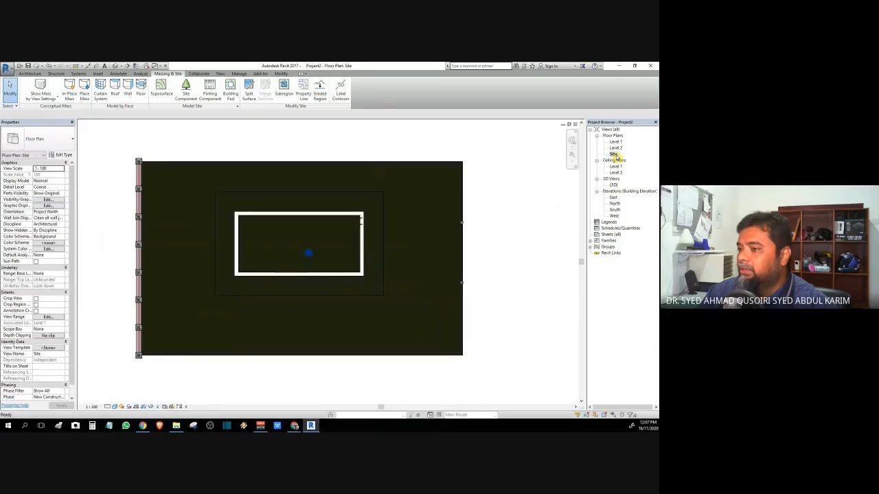
scroll(206, 236, "up", 5)
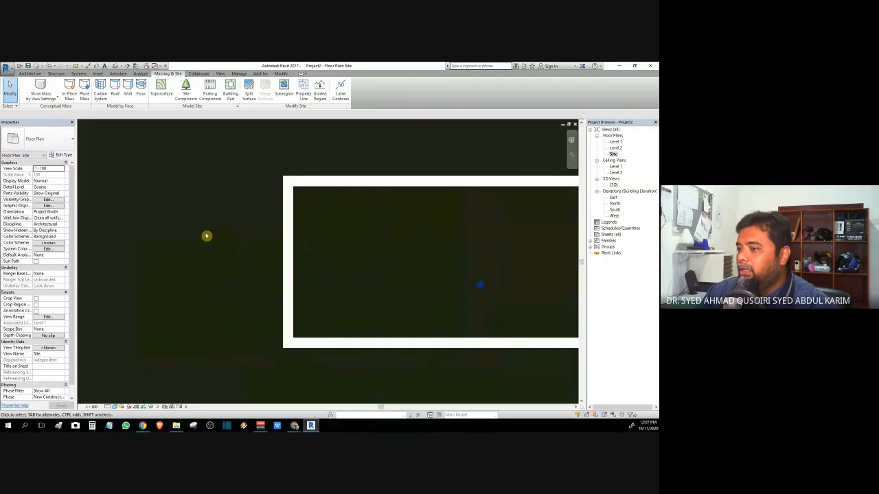
scroll(206, 236, "down", 2)
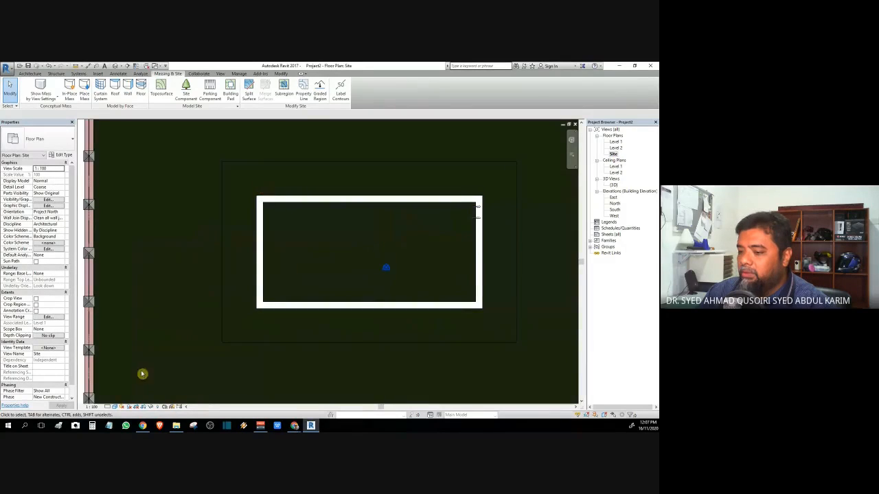
left_click(118, 406)
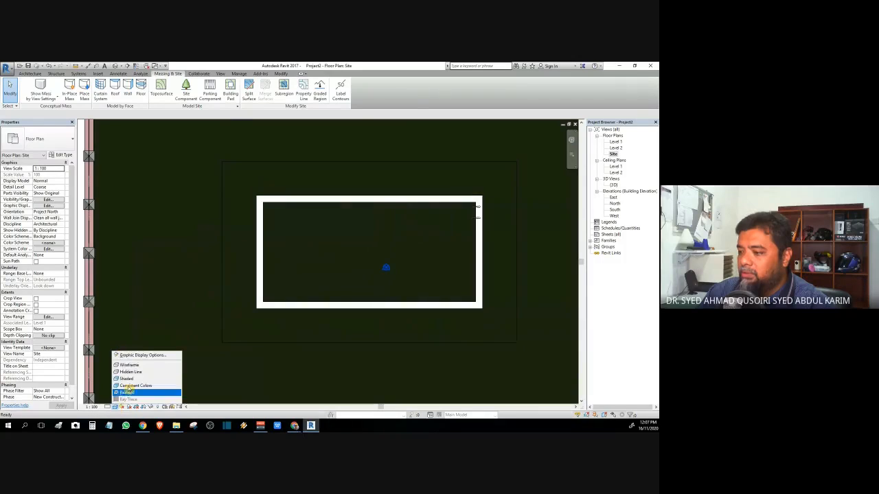
left_click(134, 373)
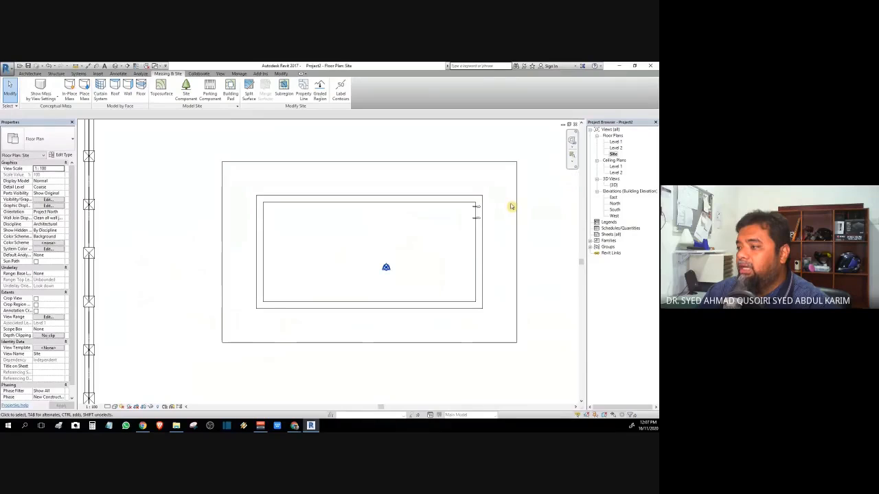
scroll(511, 206, "down", 2)
scroll(286, 208, "up", 3)
scroll(487, 243, "down", 4)
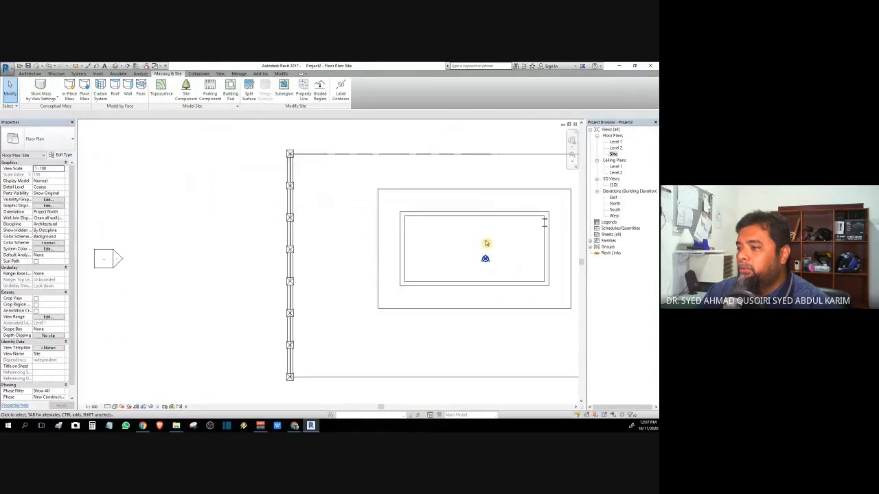
middle_click_drag(479, 254, 294, 265)
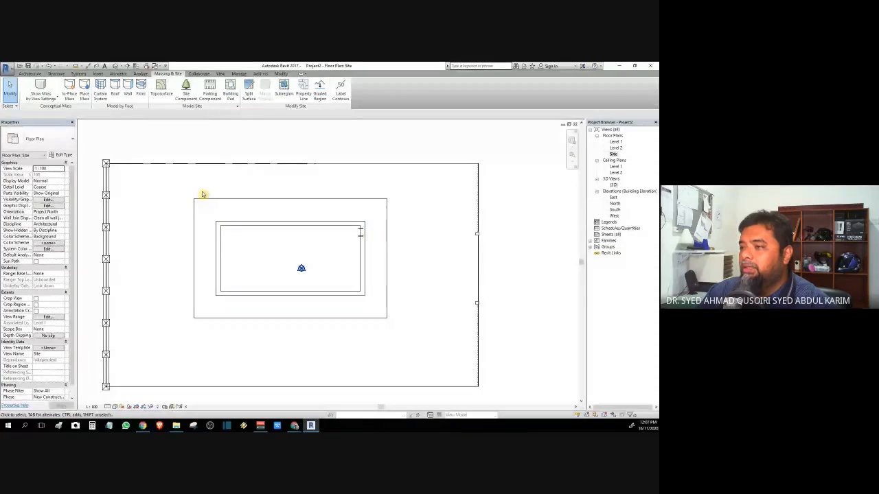
Step: Sketch a rectangular building pad from the surround's top-left corner to its bottom-right corner
left_click(230, 89)
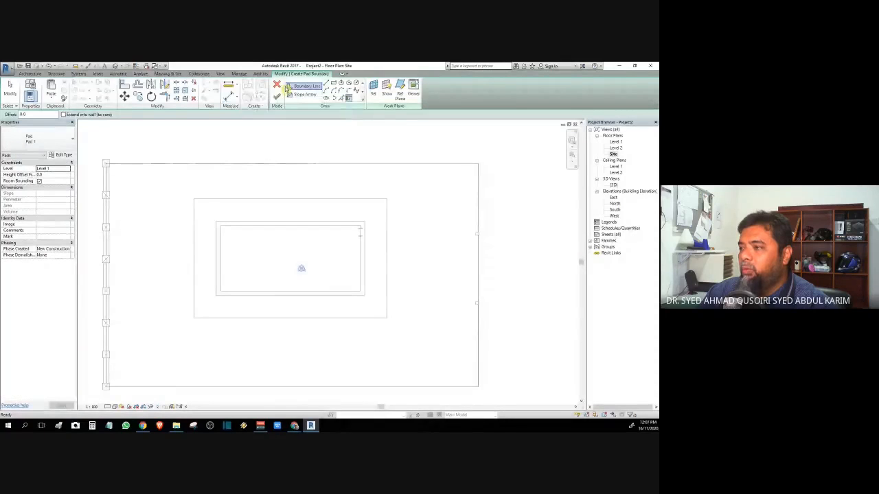
left_click(333, 84)
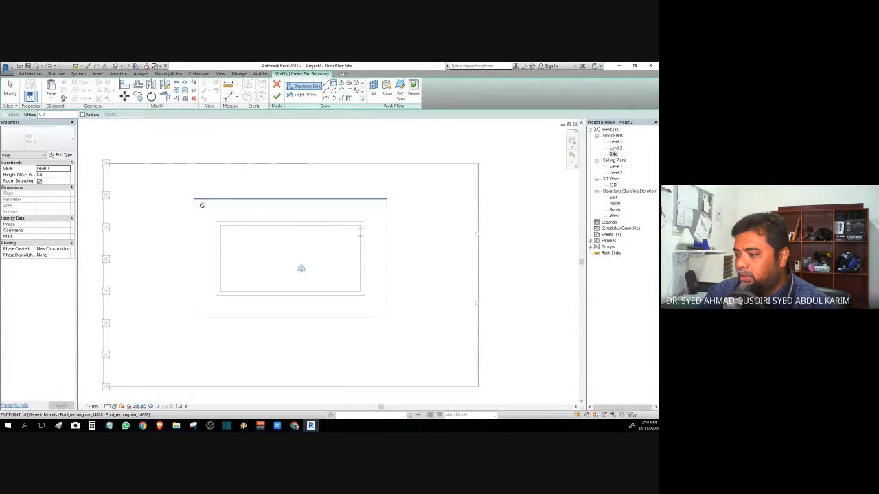
left_click(194, 200)
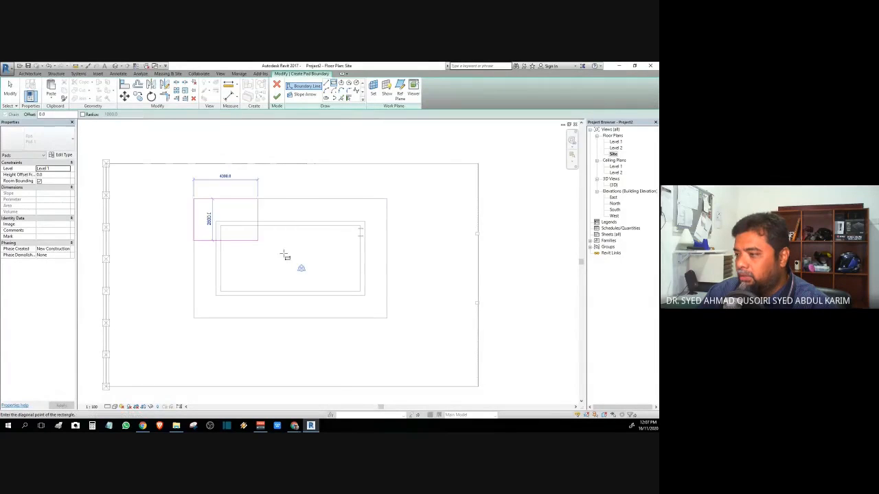
left_click(387, 318)
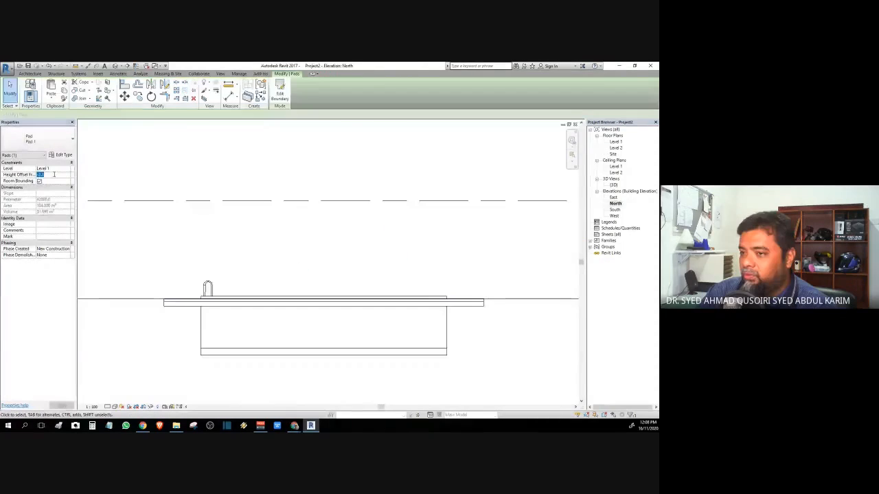
Step: Give the pad a -2300 Height Offset From Level, apply it, and check its depth
type("-2300")
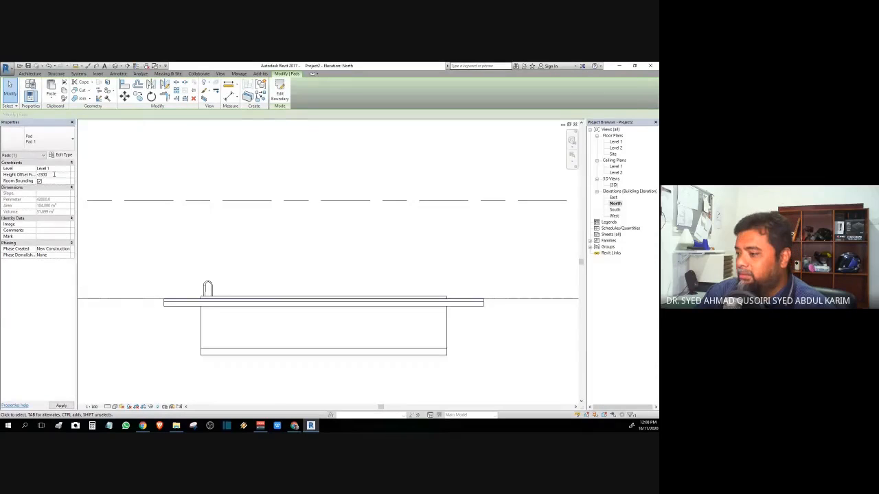
key("Return")
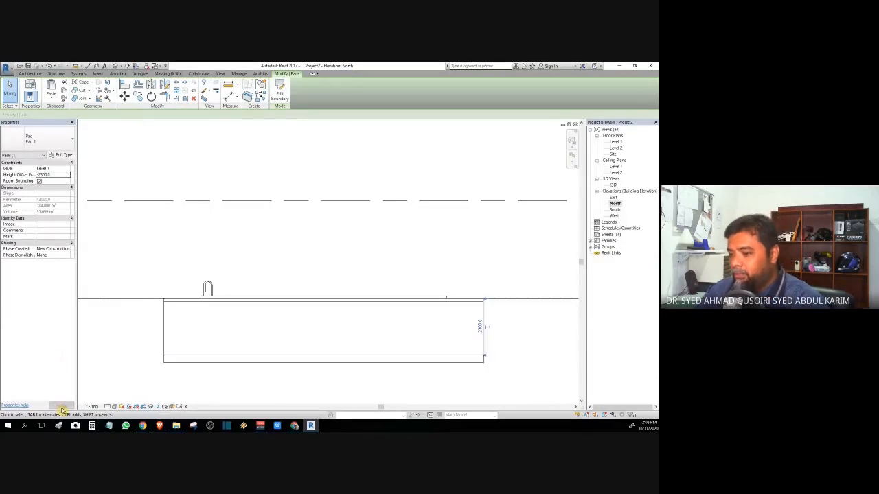
left_click(117, 370)
left_click(454, 362)
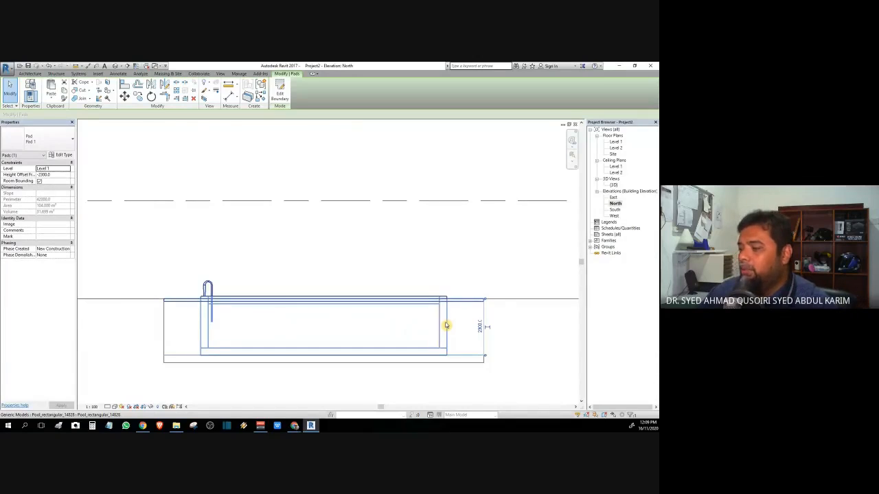
key("Escape")
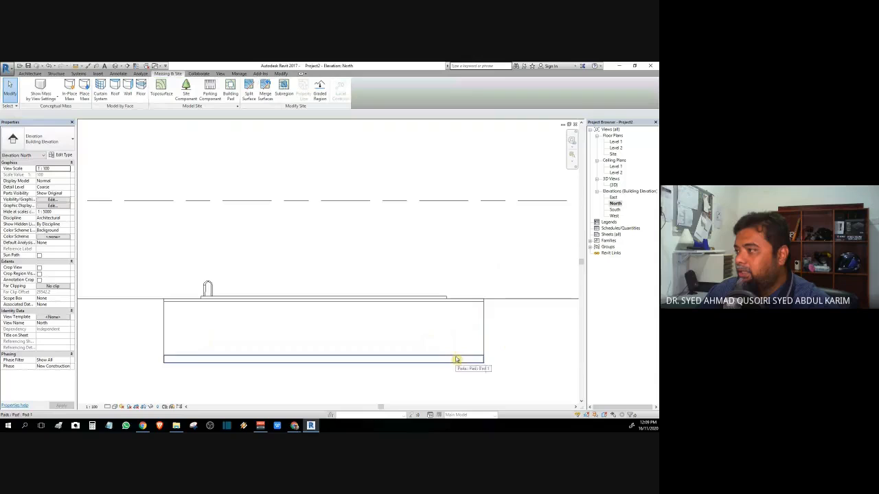
Step: Close the North elevation and set the site plan to Shaded
left_click(575, 124)
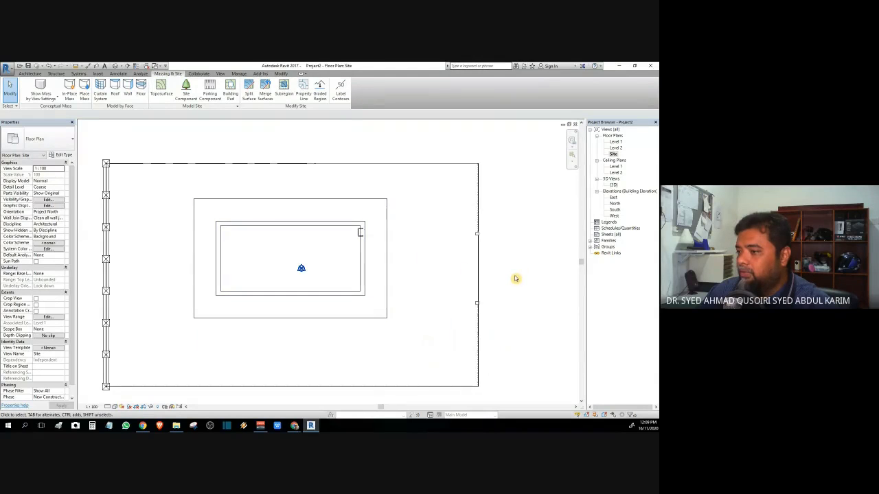
left_click(115, 407)
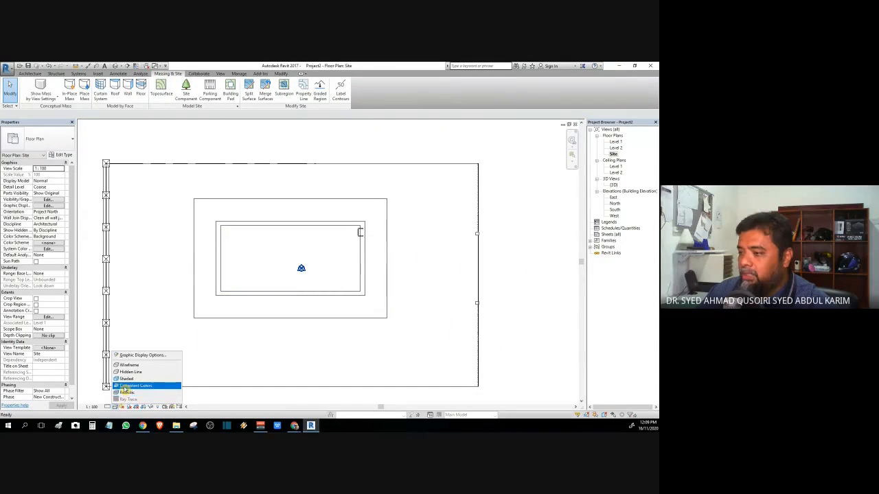
left_click(126, 380)
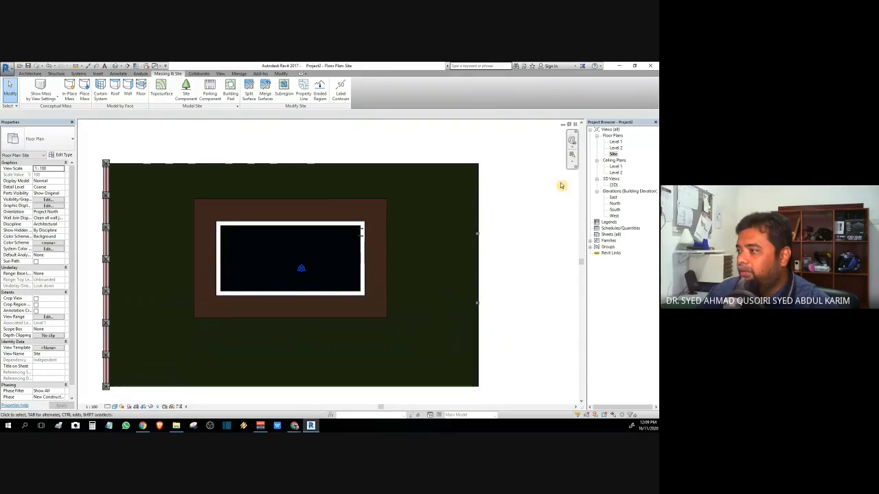
Step: Open the {3D} view, zoom in, and render it with Ray Trace
double_click(613, 185)
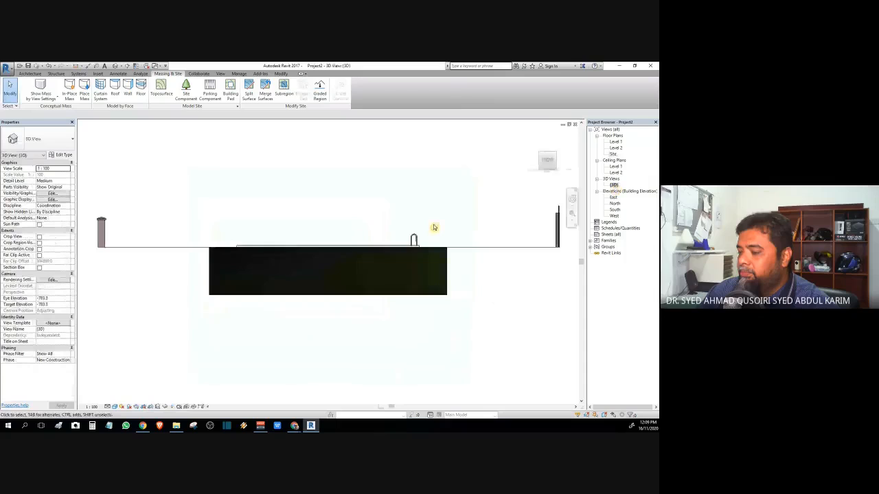
scroll(251, 270, "up", 3)
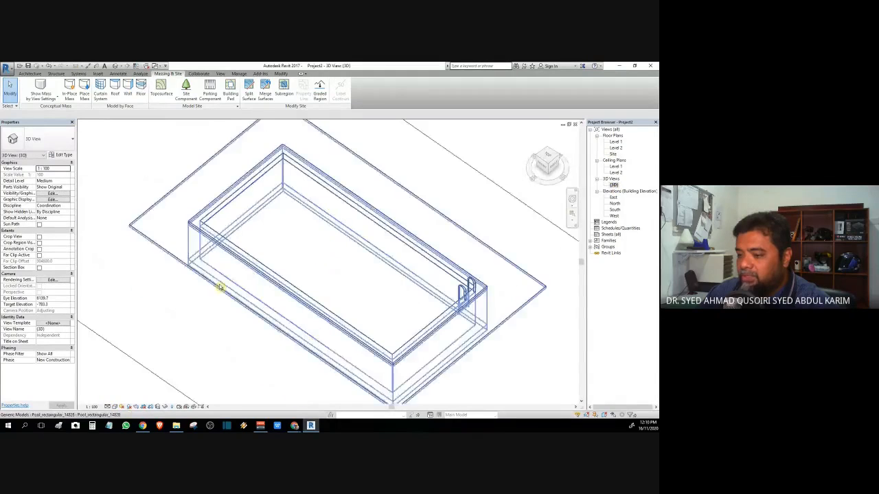
left_click(114, 407)
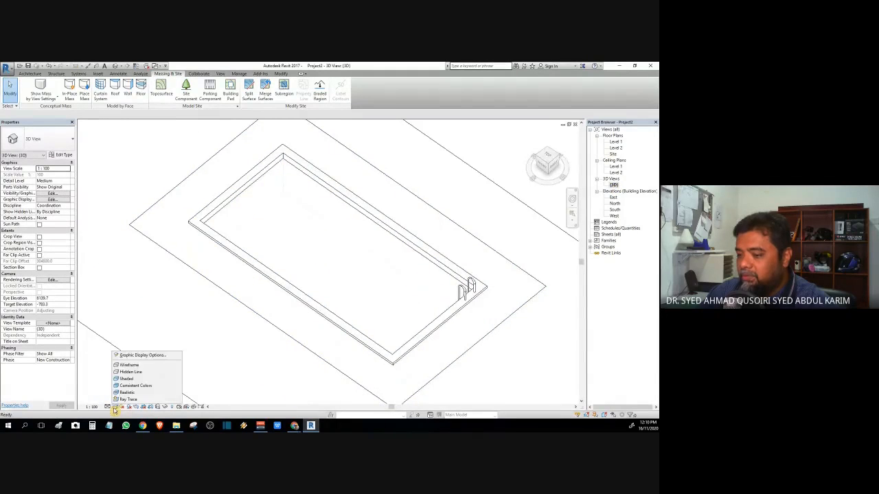
left_click(130, 401)
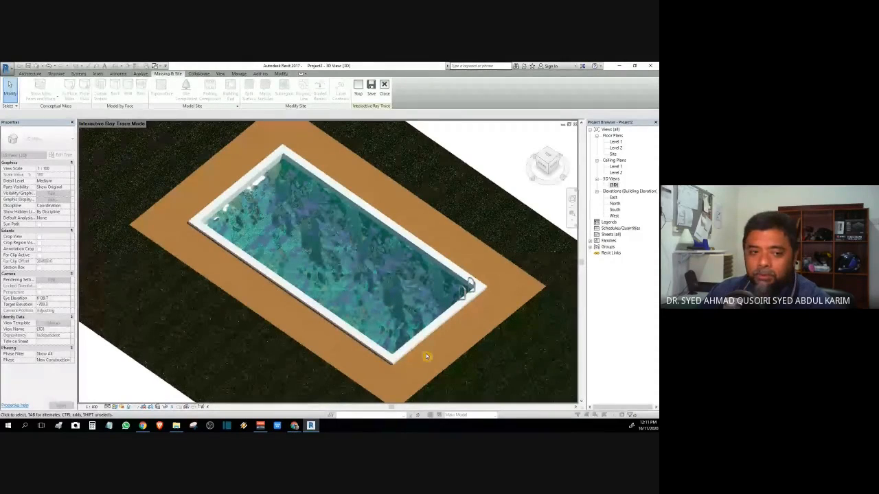
Step: In Hidden Line, delete the pool and its pad, then set the 3D view to Shaded
left_click(114, 408)
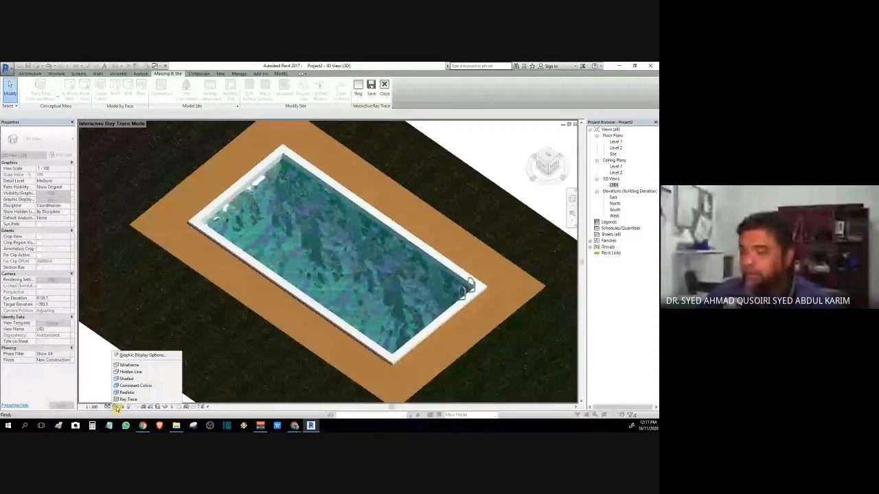
left_click(135, 373)
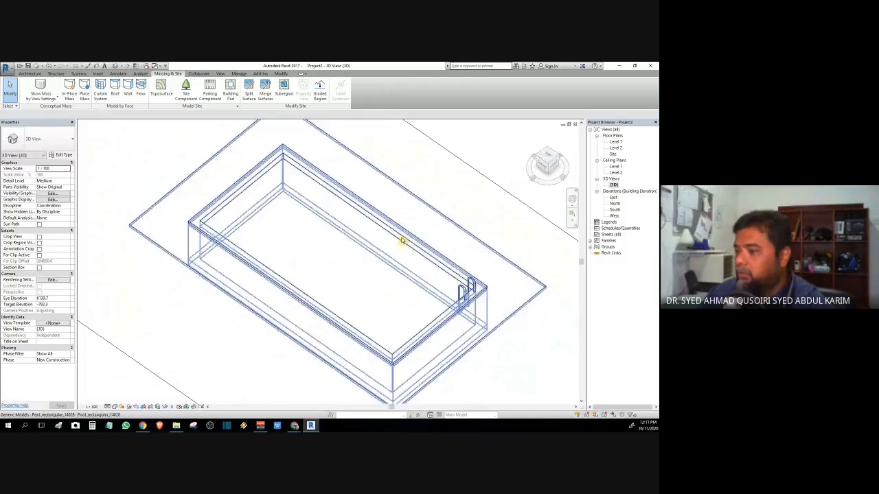
left_click(403, 240)
key("Delete")
left_click(414, 238)
key("Delete")
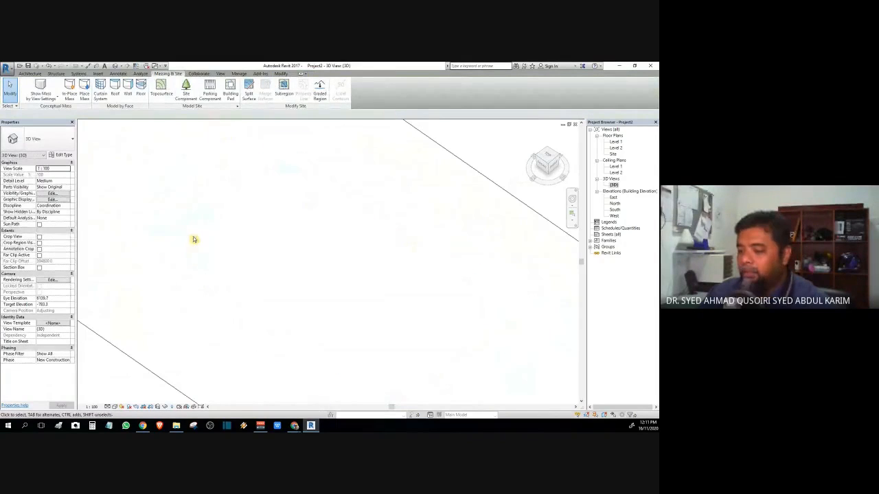
left_click(114, 407)
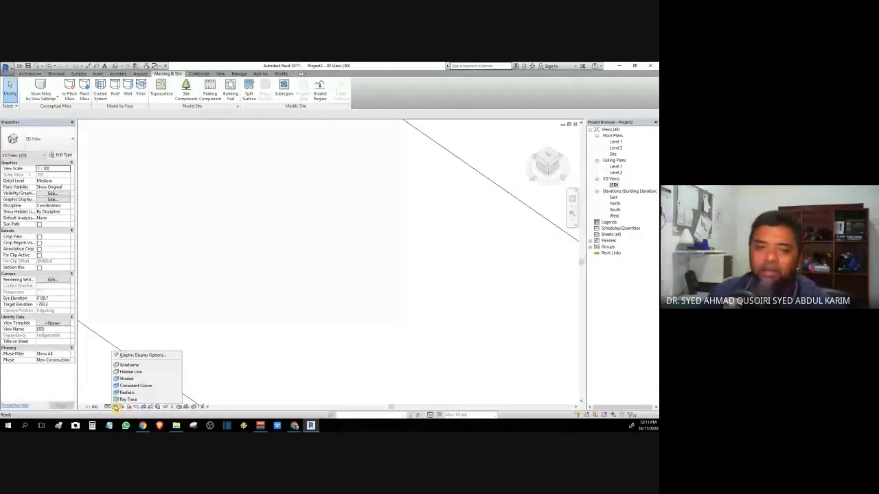
left_click(138, 380)
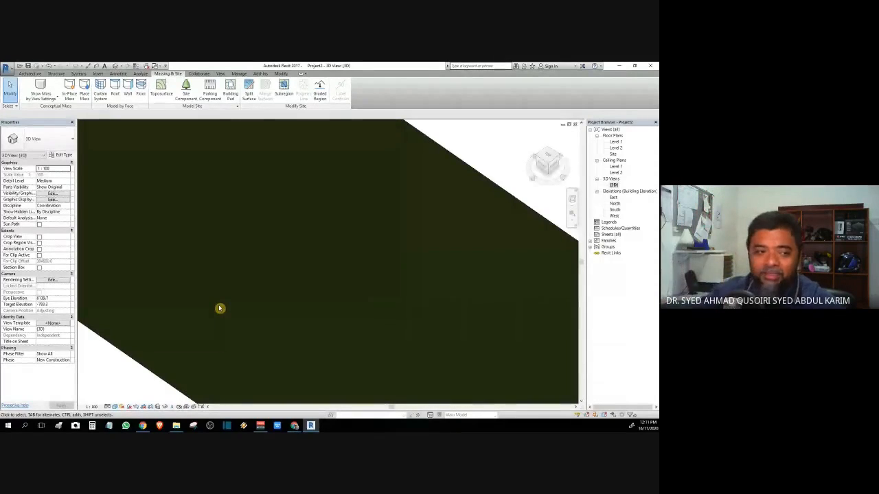
Step: From the top view, sketch a new rectangular building pad 8000 wide
left_click(547, 156)
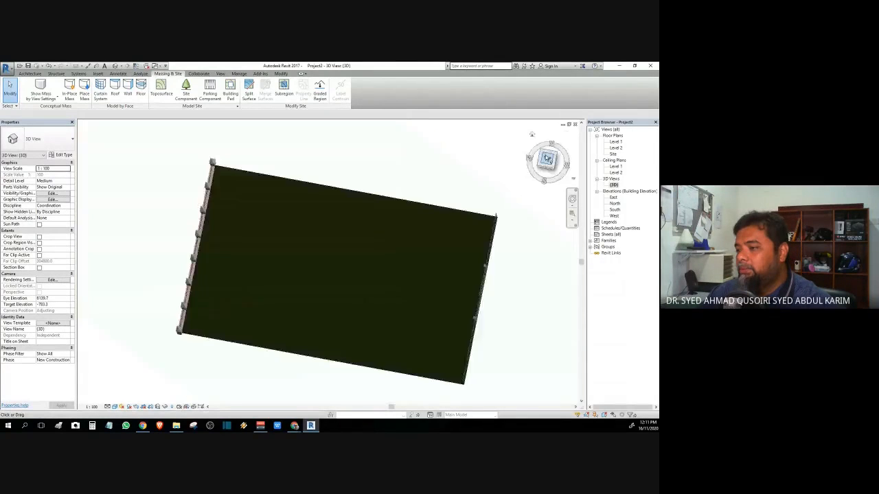
scroll(342, 272, "up", 3)
scroll(348, 276, "down", 3)
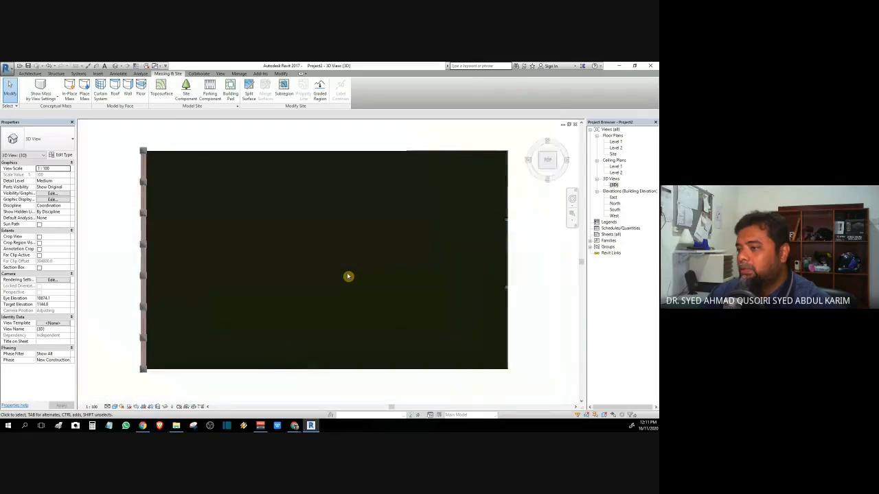
scroll(347, 277, "up", 1)
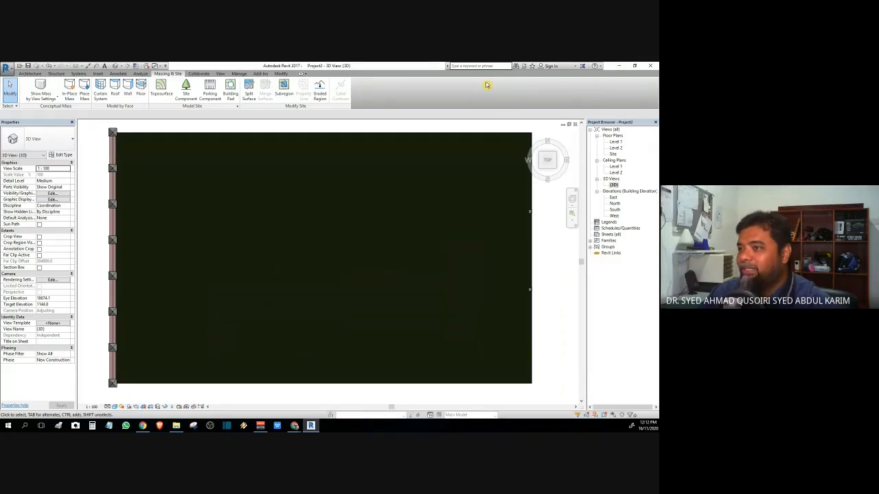
left_click(230, 93)
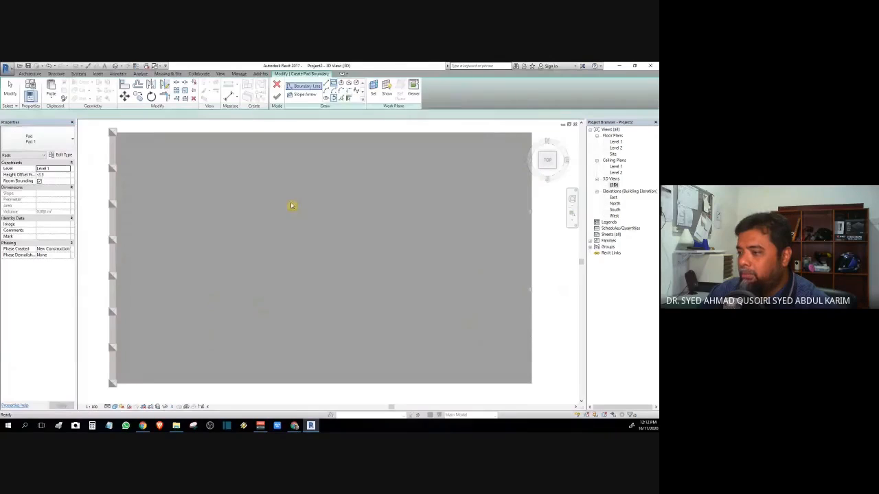
left_click(260, 184)
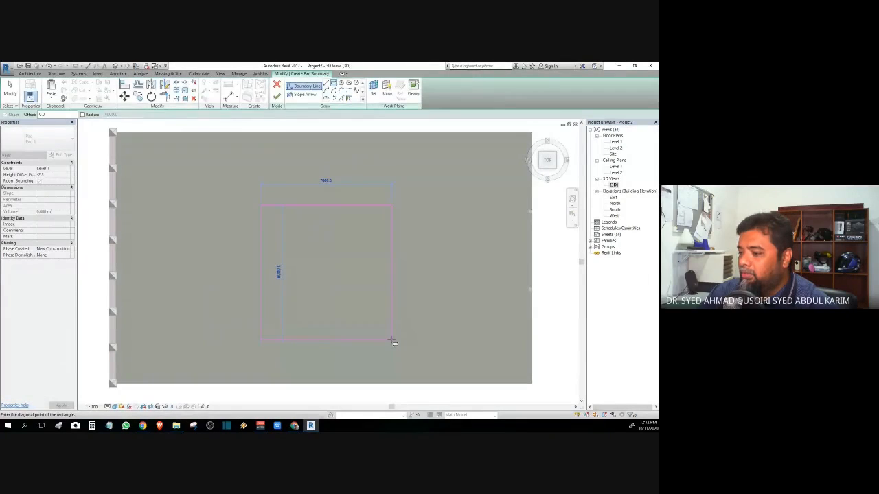
left_click(392, 340)
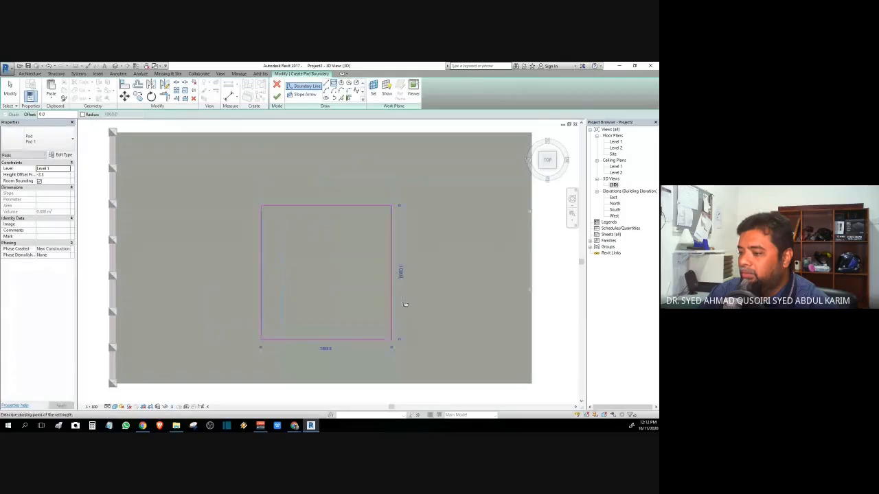
left_click(323, 351)
type("8000")
key("Return")
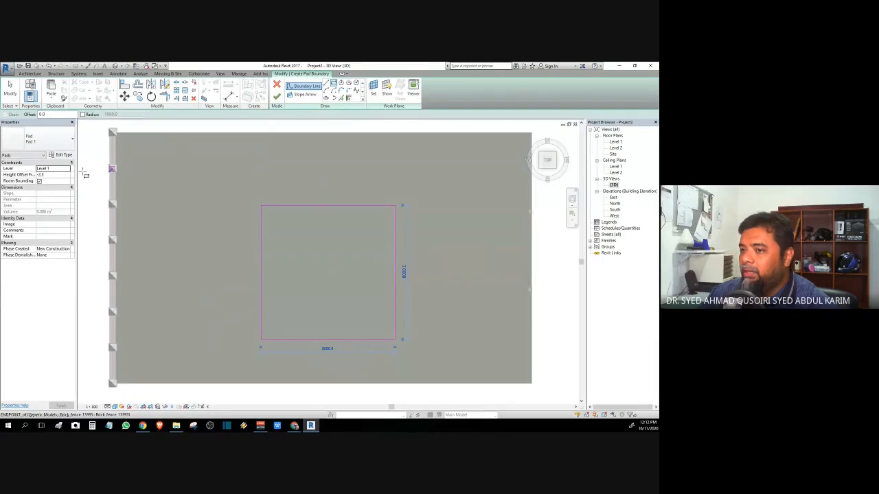
Step: Give the pad a -2300 height offset, finish it, and orbit to the left view
left_click(54, 174)
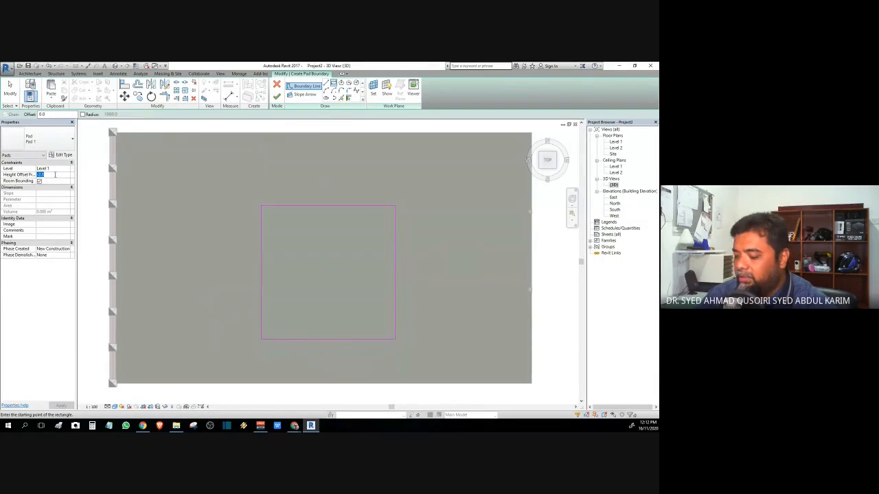
key("BackSpace")
type("-2300")
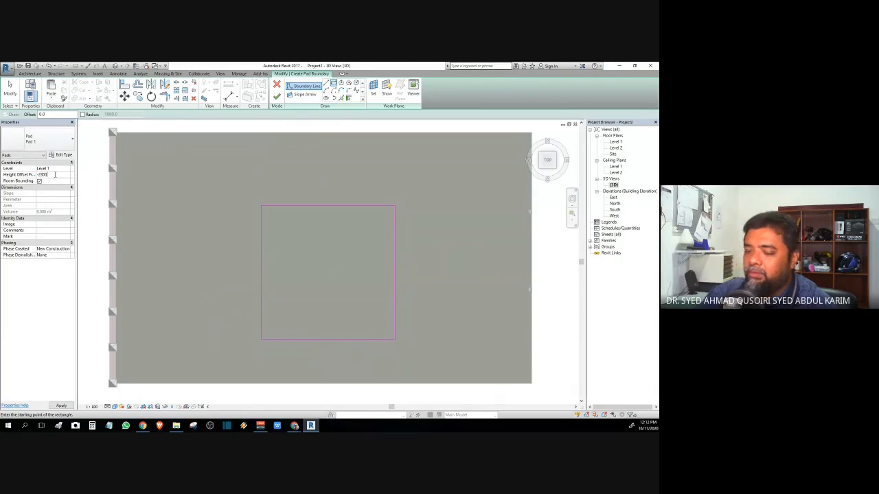
key("Return")
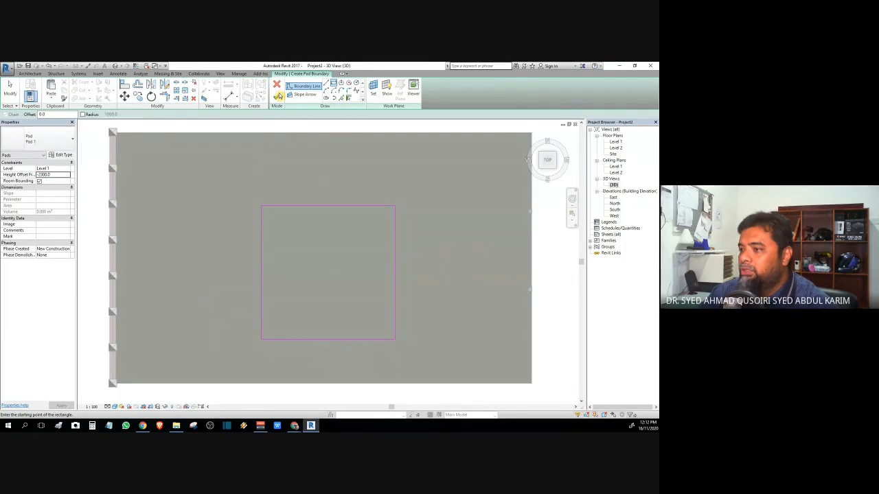
left_click(279, 96)
left_click(545, 348)
left_click_drag(548, 161, 94, 383)
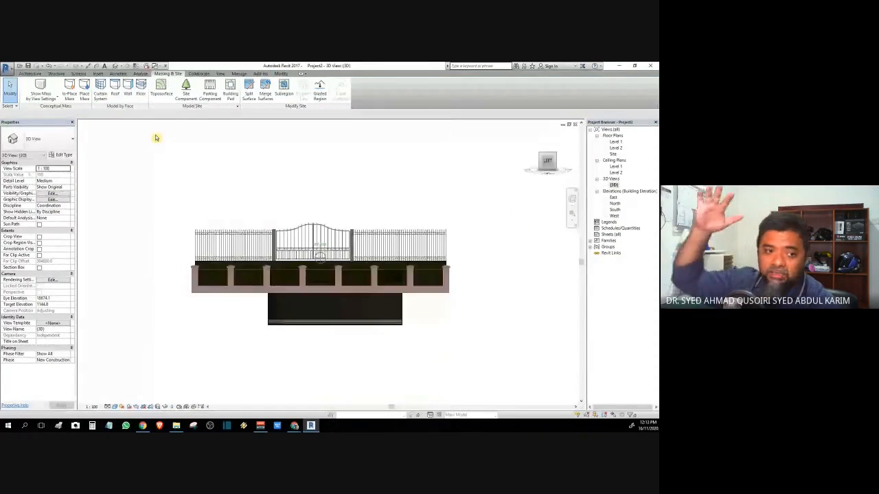
Step: Select the topography surface and set the visual style to Consistent Colors
left_click_drag(156, 138, 578, 157)
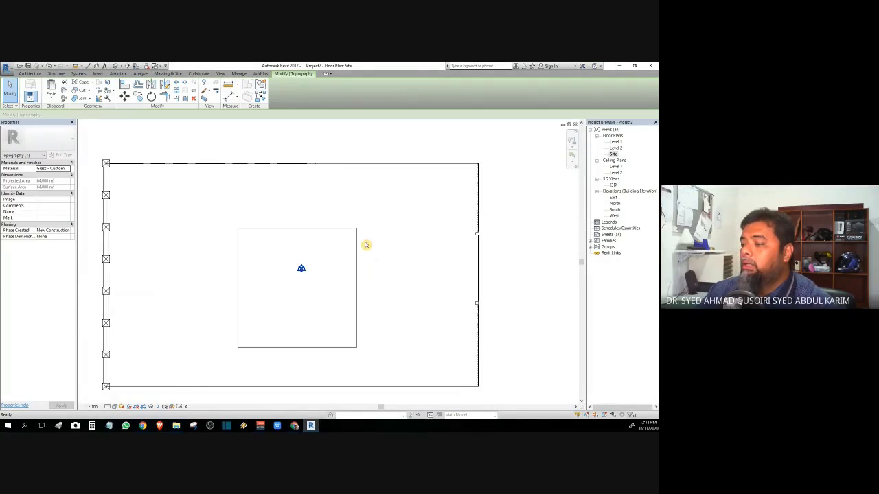
left_click(528, 258)
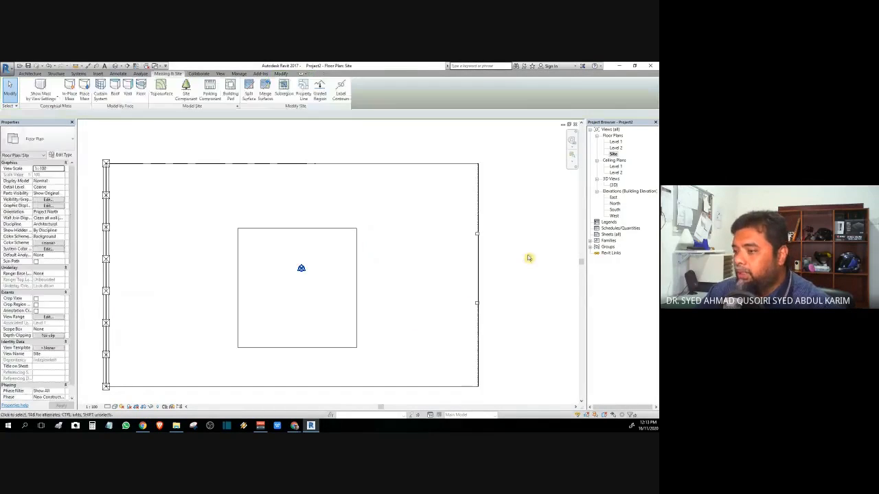
left_click(302, 229)
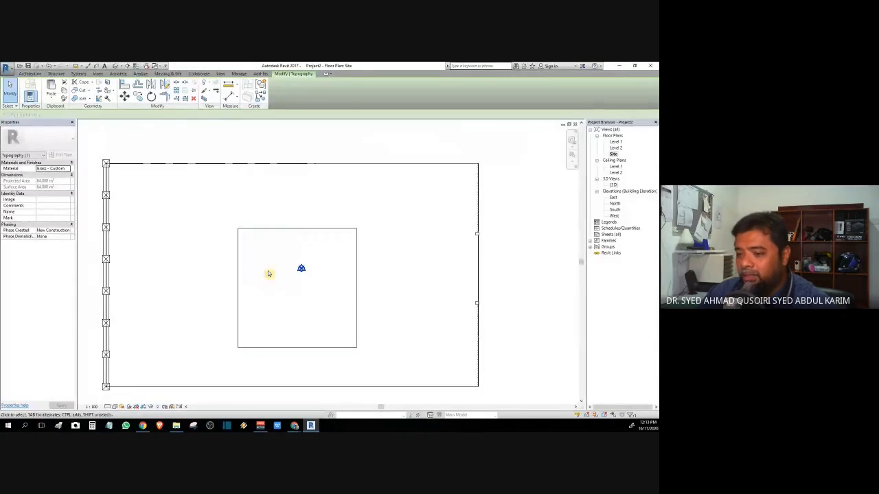
left_click(114, 408)
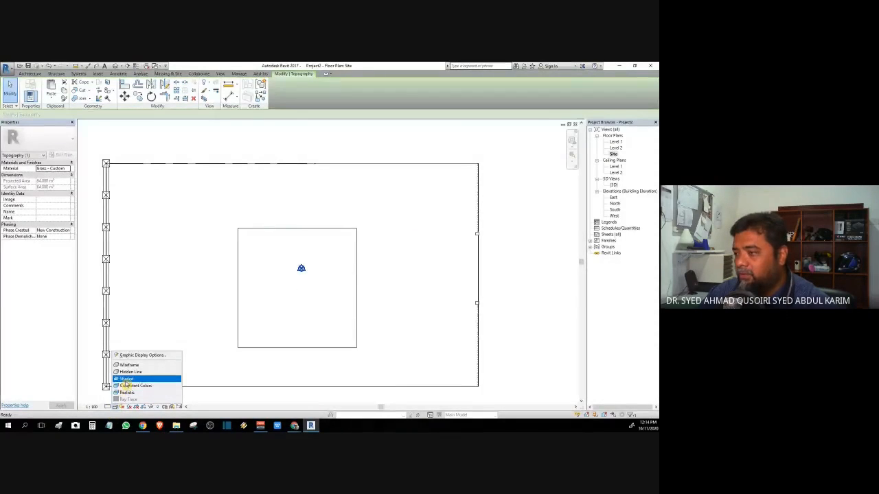
left_click(123, 386)
Step: Open the {3D} view and orbit it to look straight down on the pad
double_click(615, 185)
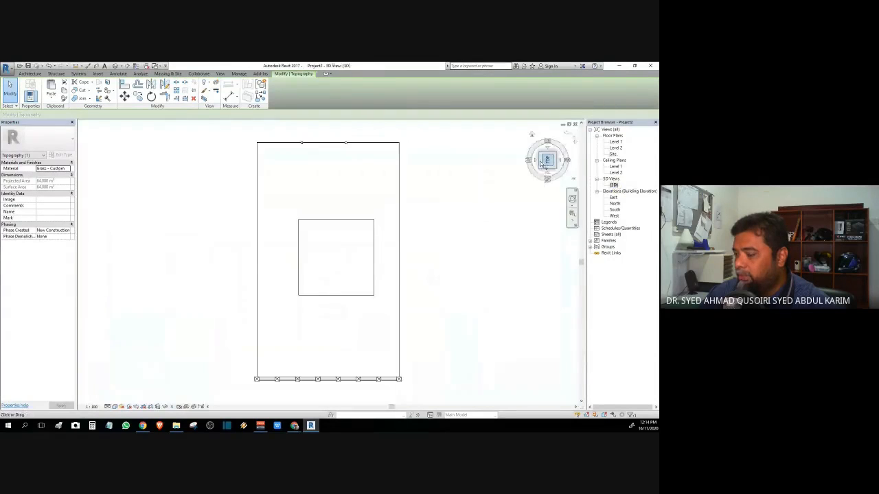
left_click(541, 167)
left_click(548, 159)
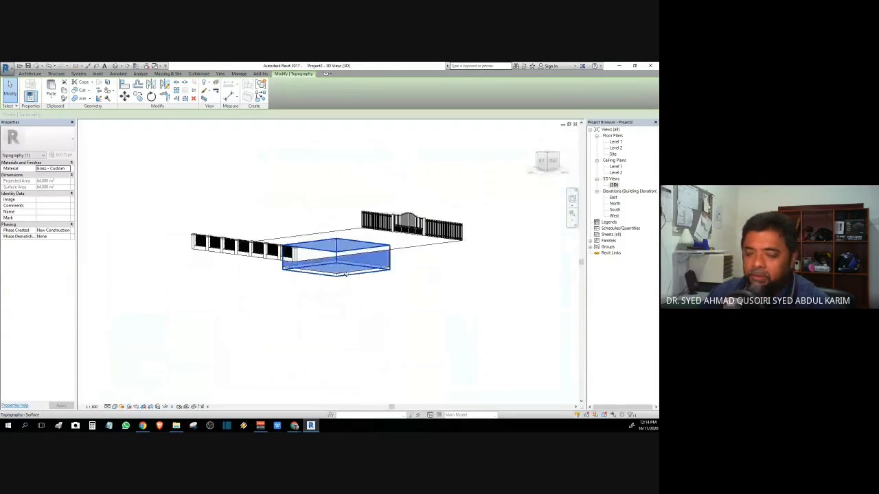
left_click_drag(545, 159, 397, 212)
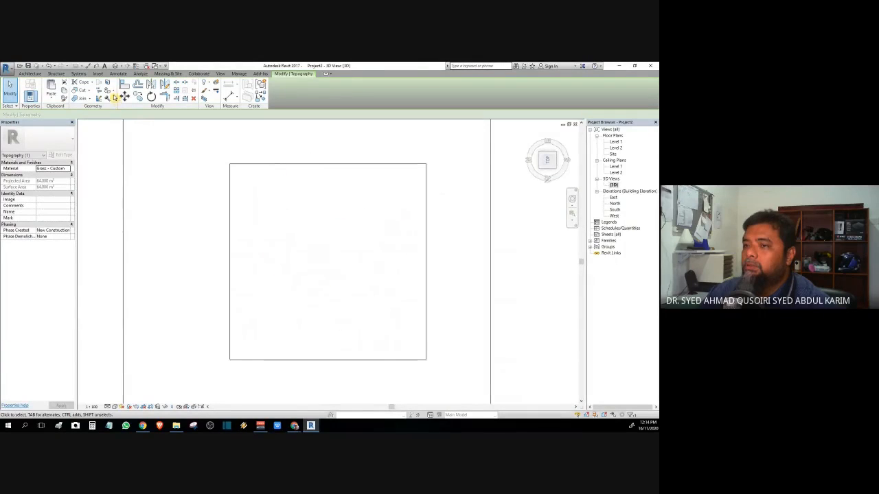
left_click(30, 74)
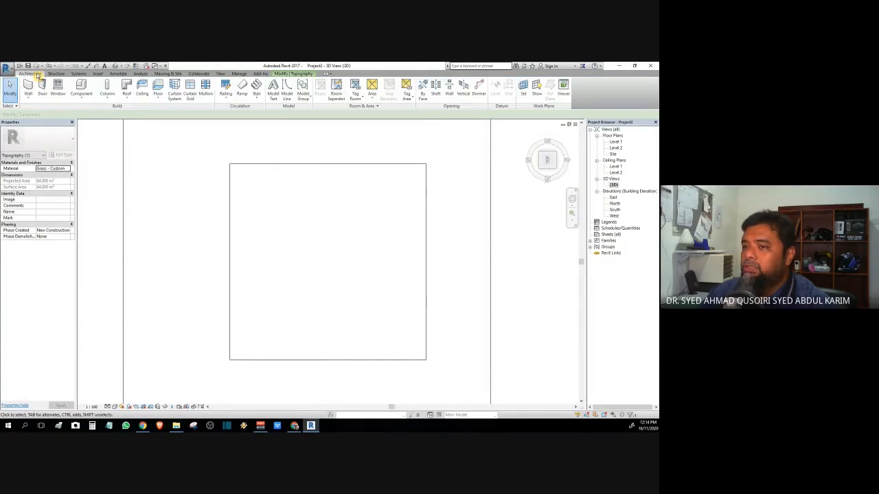
Step: Start an architectural wall at the pad's top-left corner, then cancel the unfinished segment
left_click(29, 98)
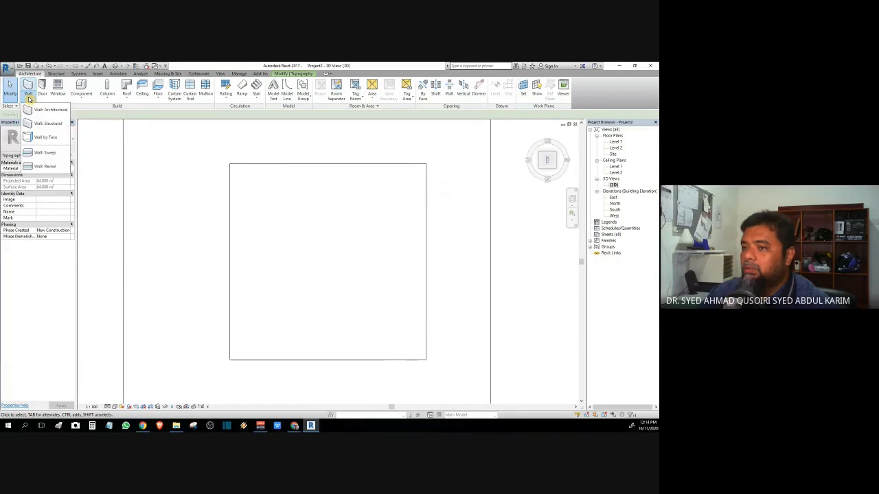
left_click(44, 109)
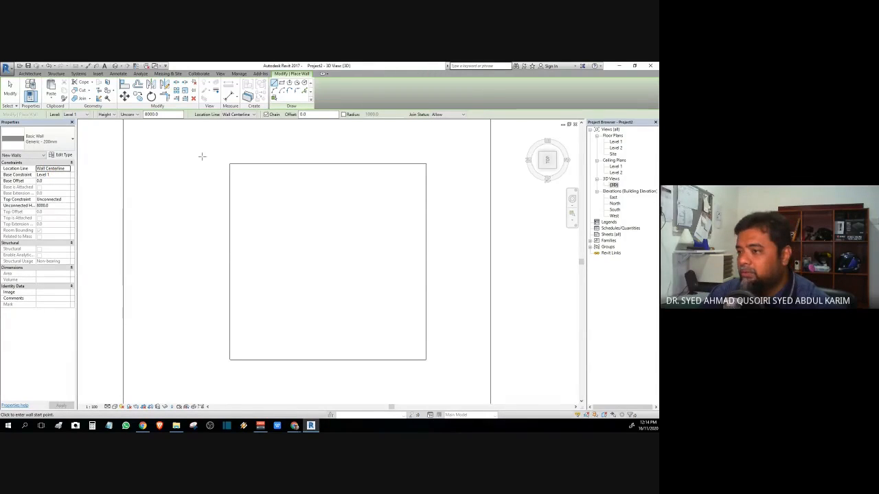
left_click(230, 165)
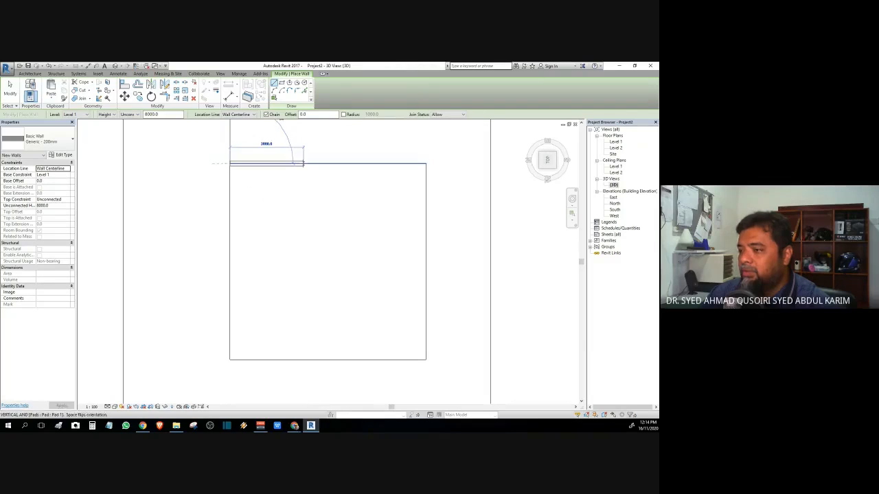
scroll(306, 162, "up", 2)
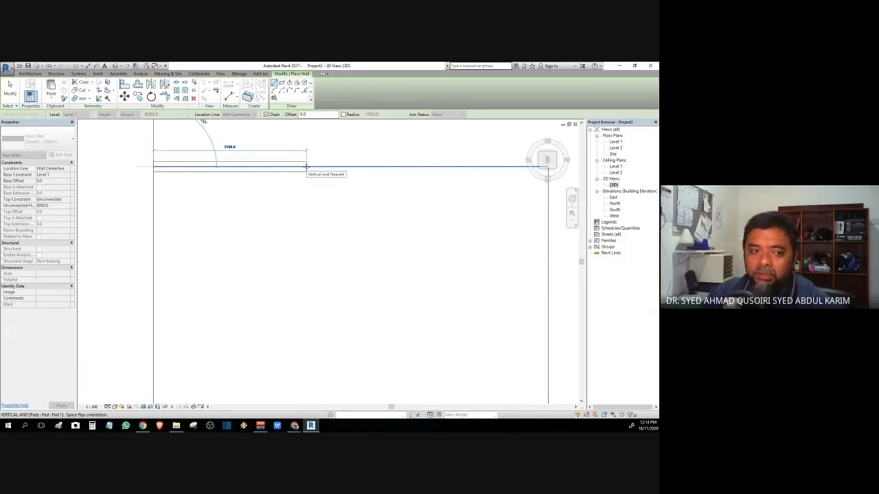
scroll(306, 166, "down", 1)
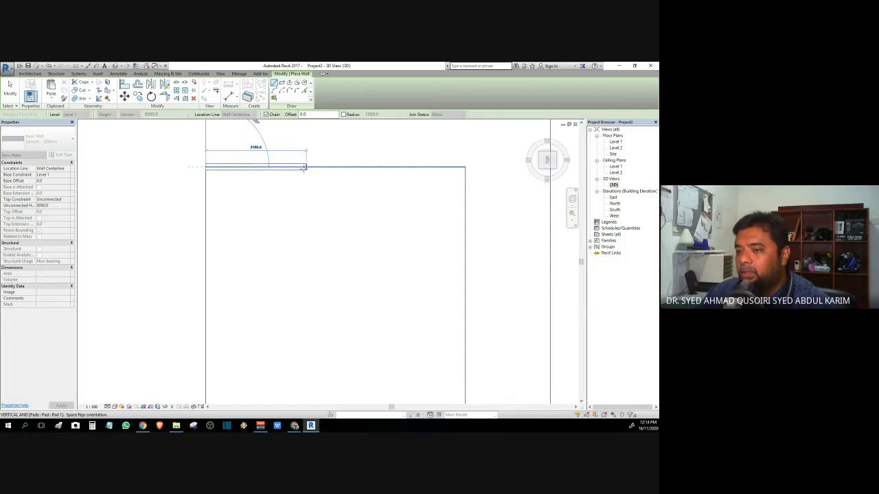
scroll(304, 167, "down", 1)
key("Escape")
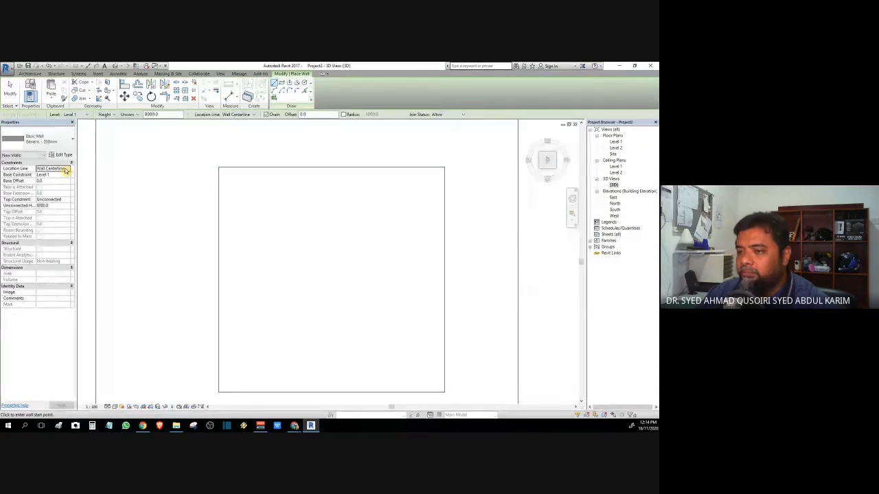
Step: Set walls to Finish Face: Exterior, Base Offset -2300 and Unconnected Height 2300
left_click(66, 170)
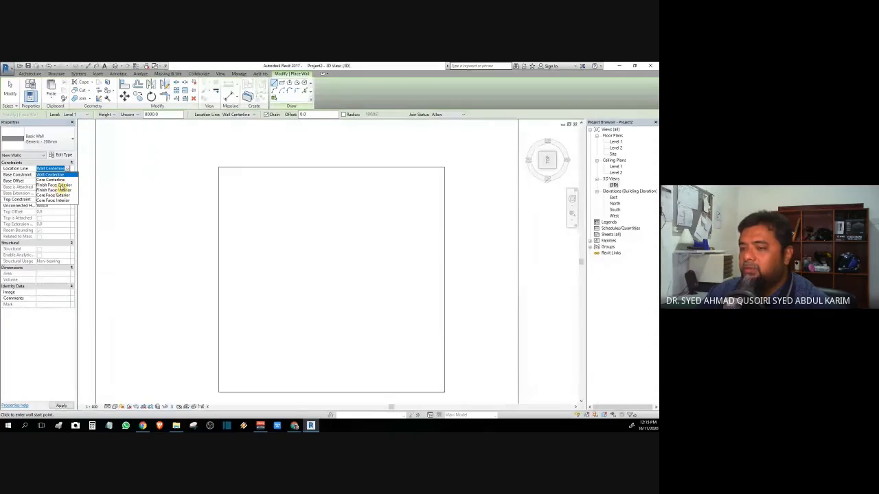
left_click(62, 186)
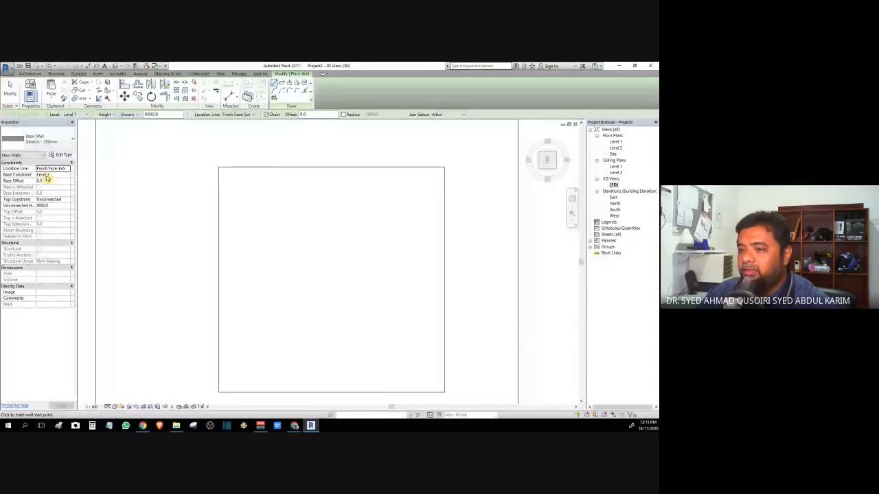
left_click(48, 180)
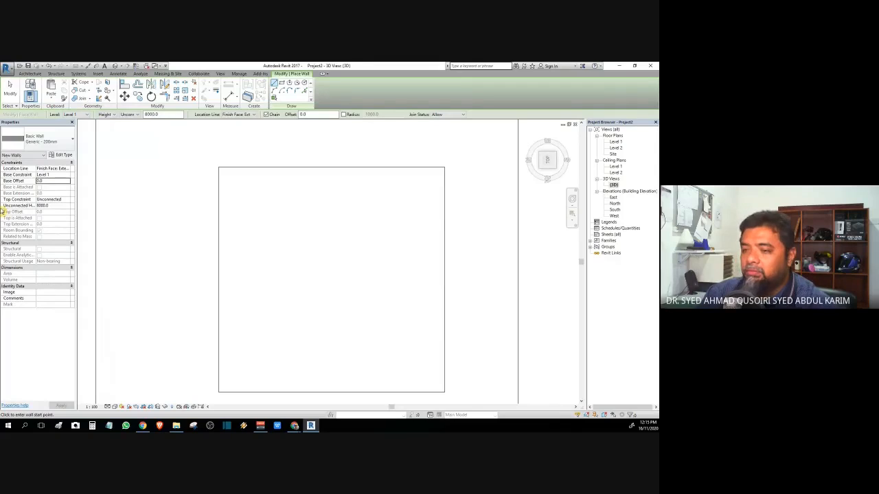
double_click(48, 180)
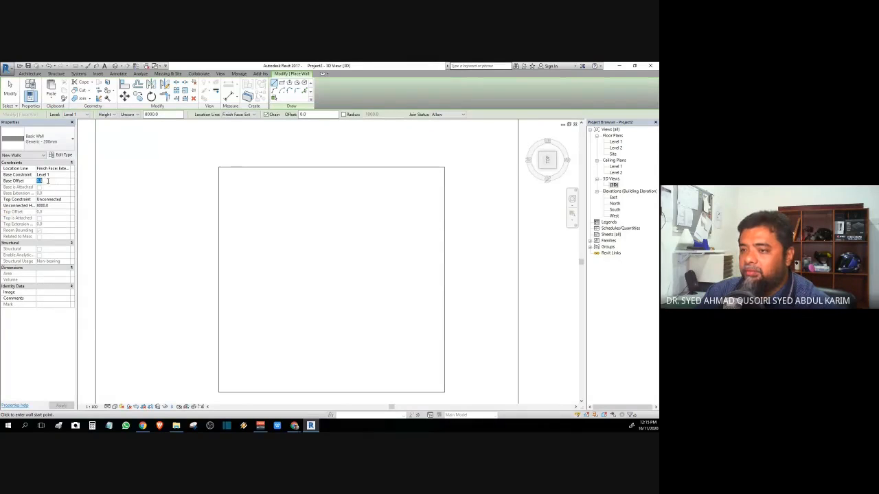
type("-25")
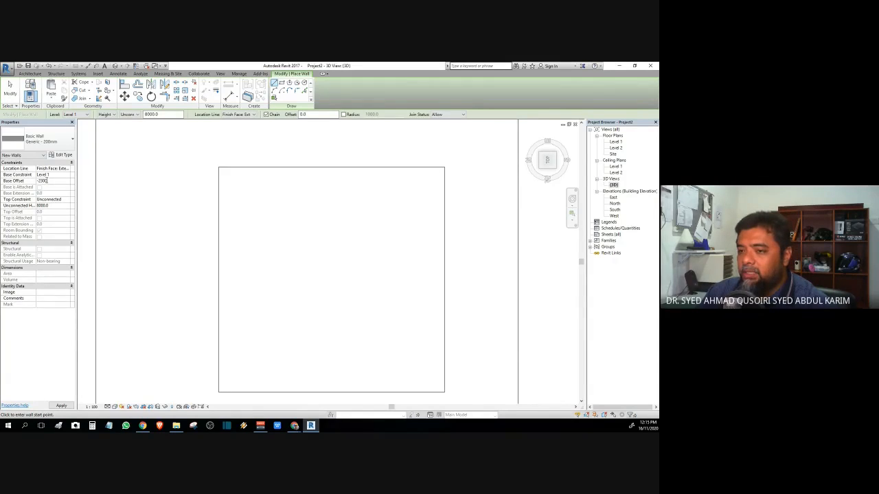
key("Return")
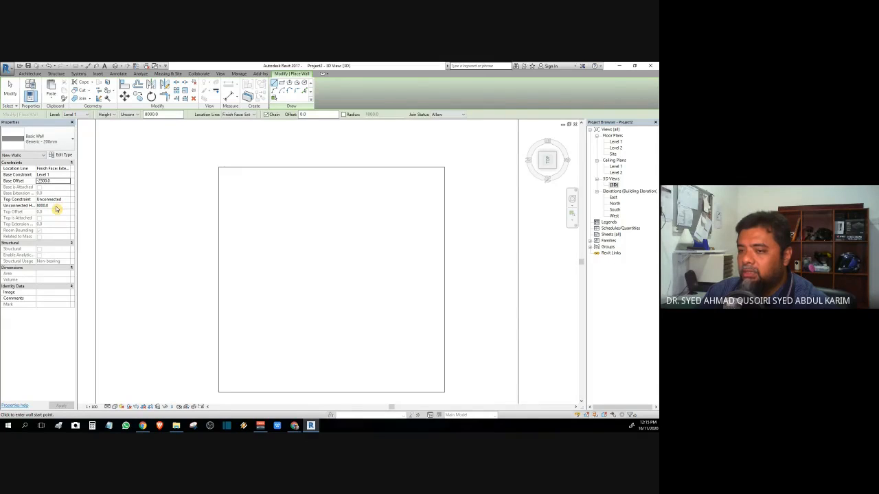
left_click(56, 206)
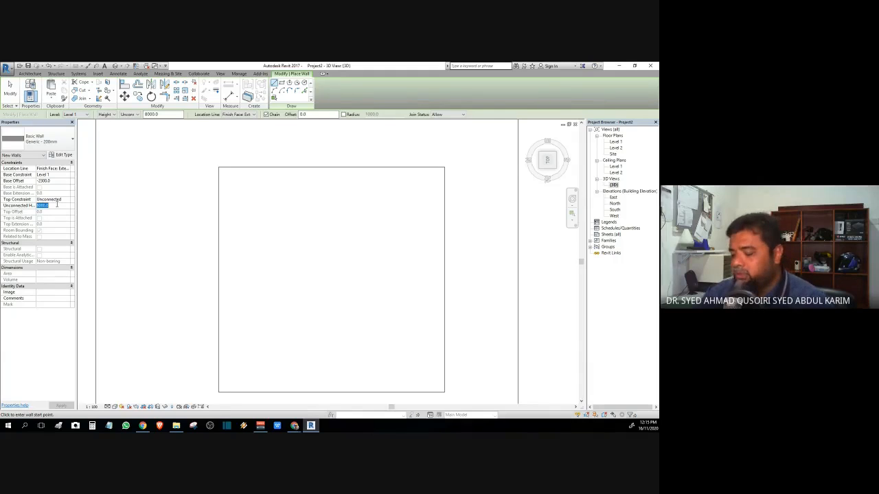
type("2300")
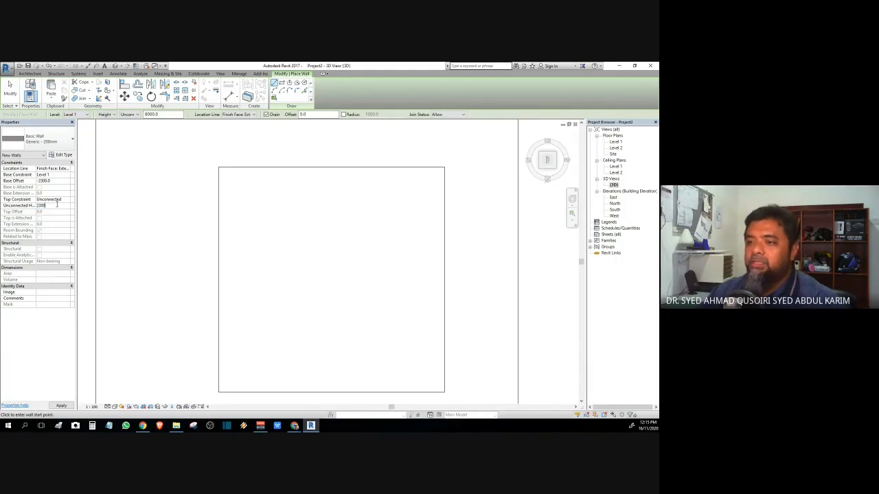
left_click(64, 406)
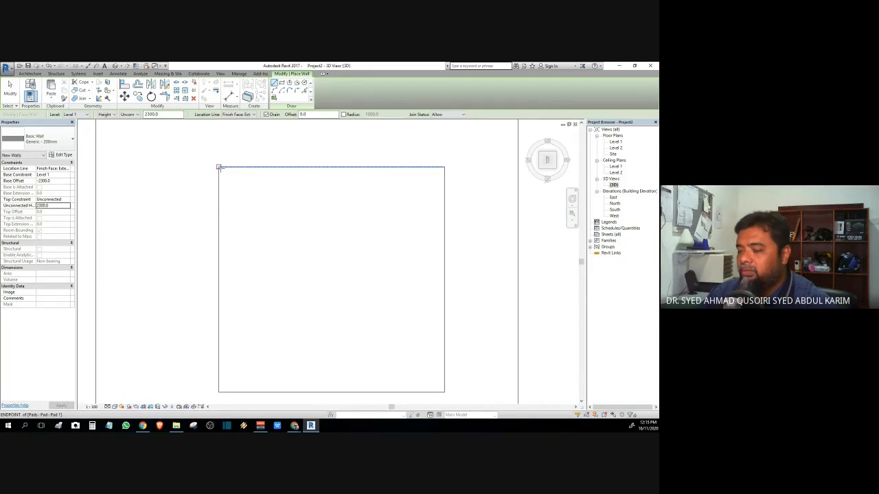
Step: Draw walls through the pad's four corners, closing the loop at top-left, then exit
left_click(218, 167)
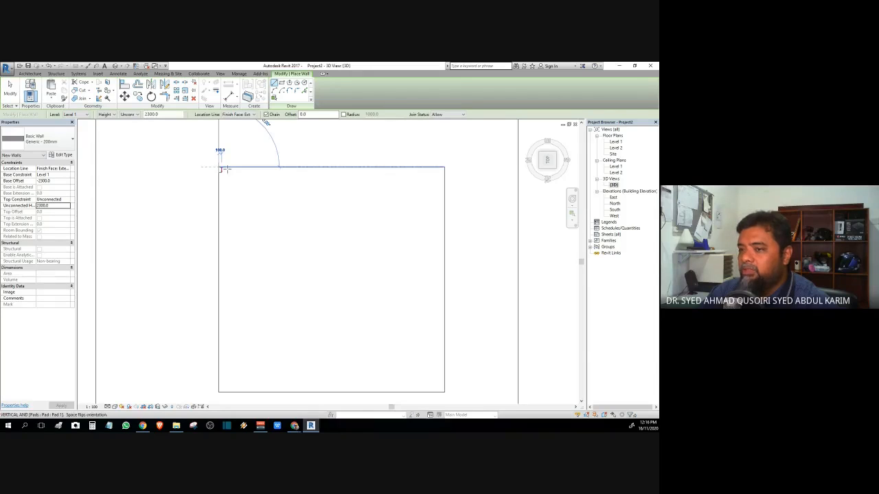
middle_click_drag(249, 183, 177, 190)
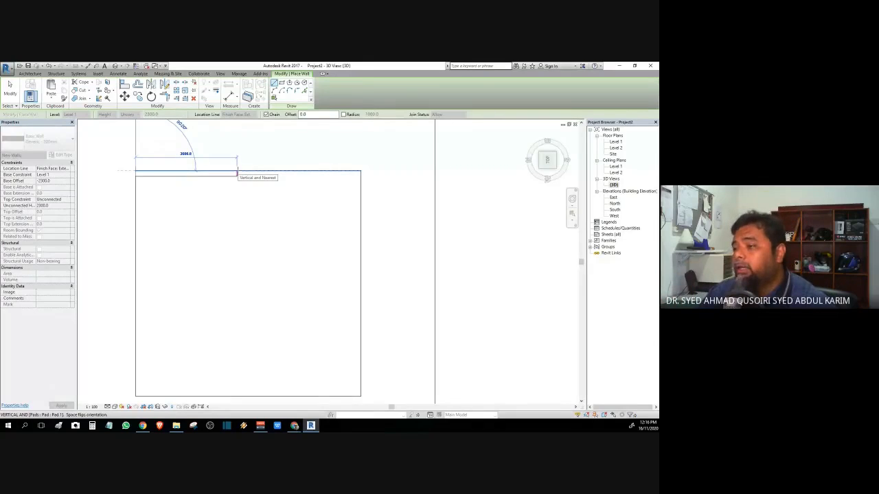
left_click(361, 170)
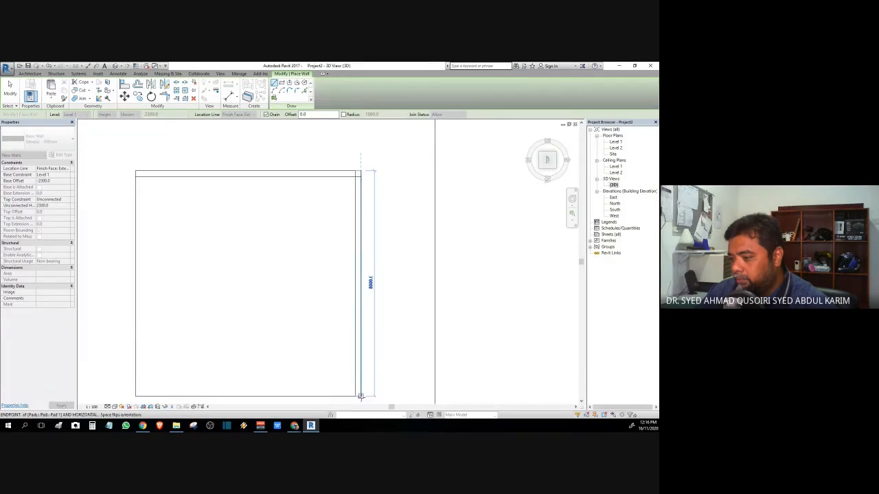
left_click(361, 396)
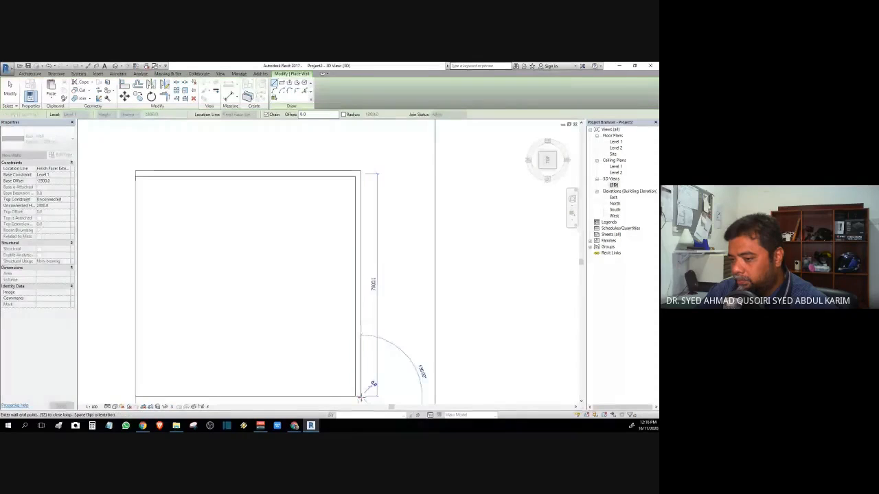
left_click(135, 396)
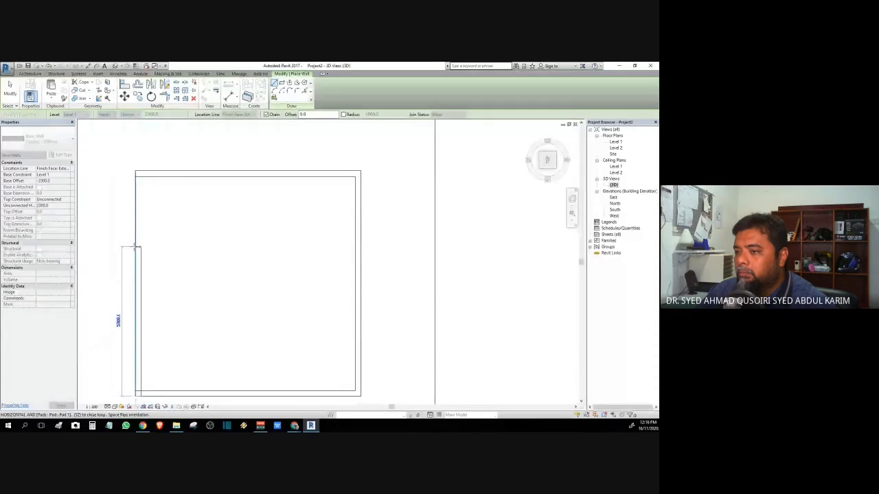
left_click(136, 173)
key("Escape")
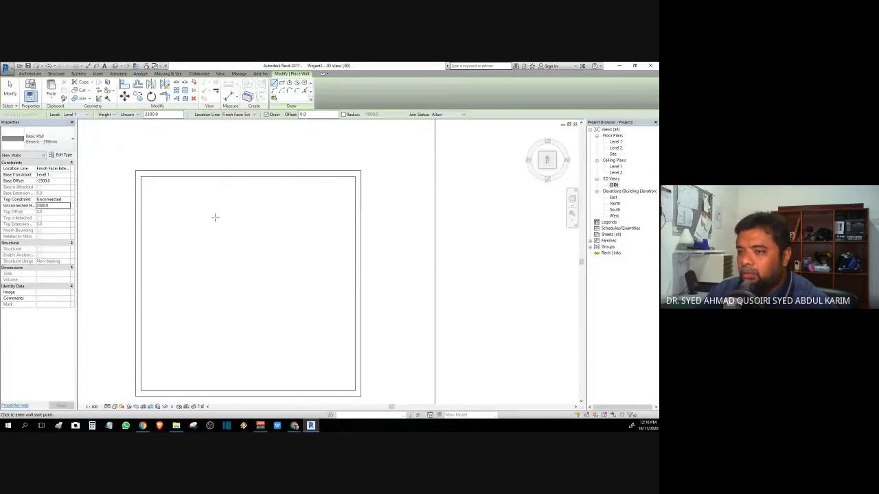
key("Escape")
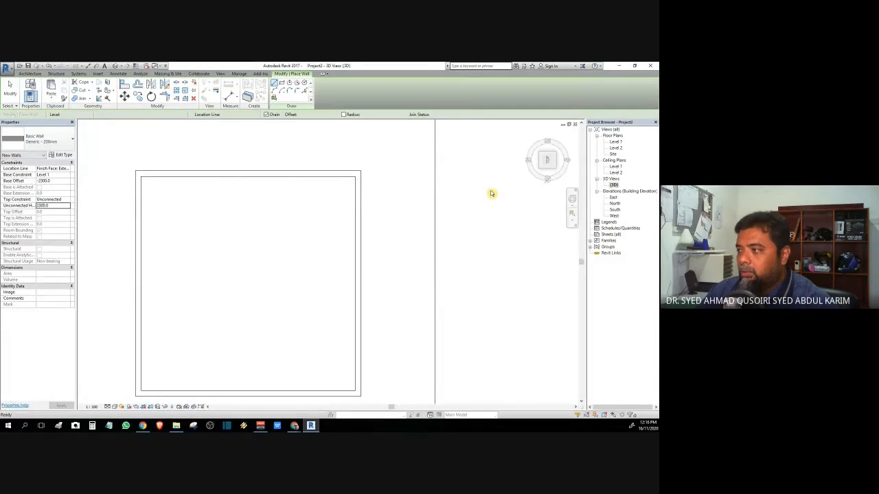
key("Escape")
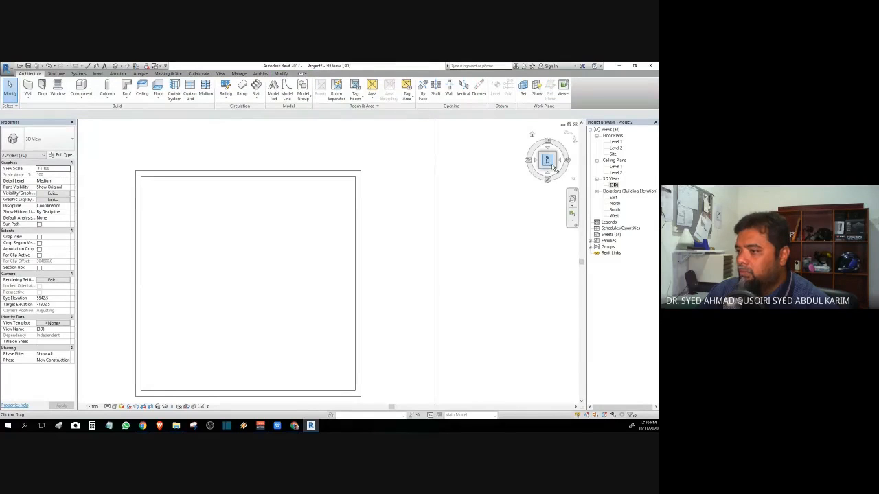
Step: Orbit to an oblique view, switch to Shaded, and cancel the save reminder
mouse_move(552, 167)
left_mouse_down()
mouse_move(520, 130)
mouse_move(520, 368)
mouse_move(486, 390)
left_mouse_up()
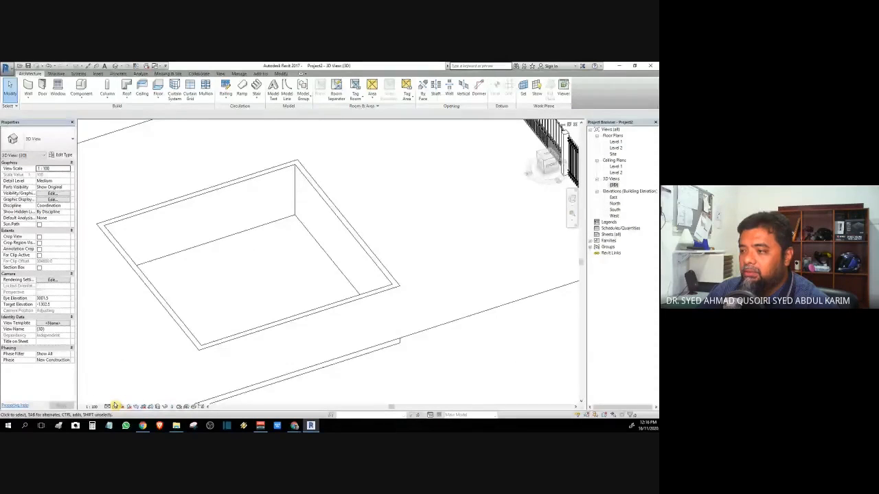
left_click(115, 406)
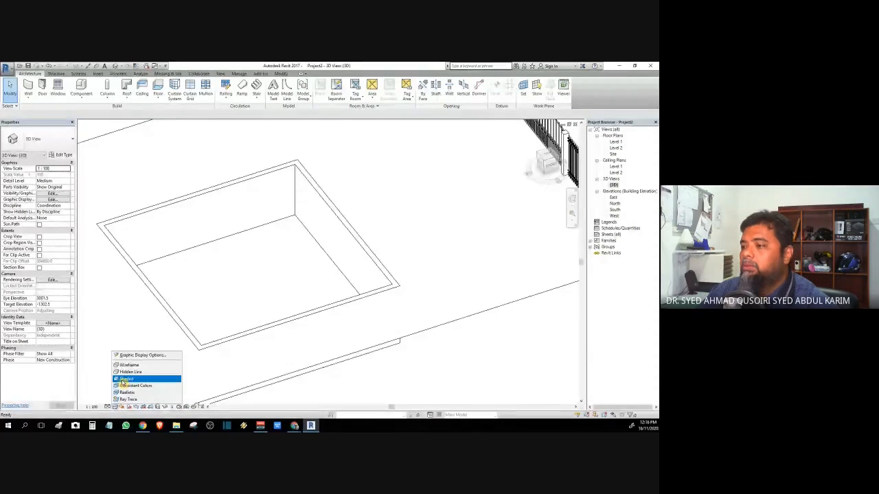
left_click(125, 379)
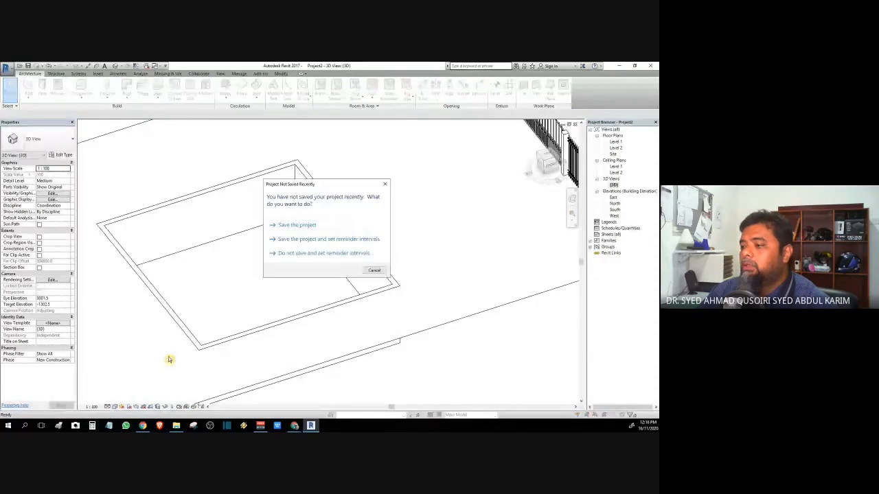
left_click(373, 271)
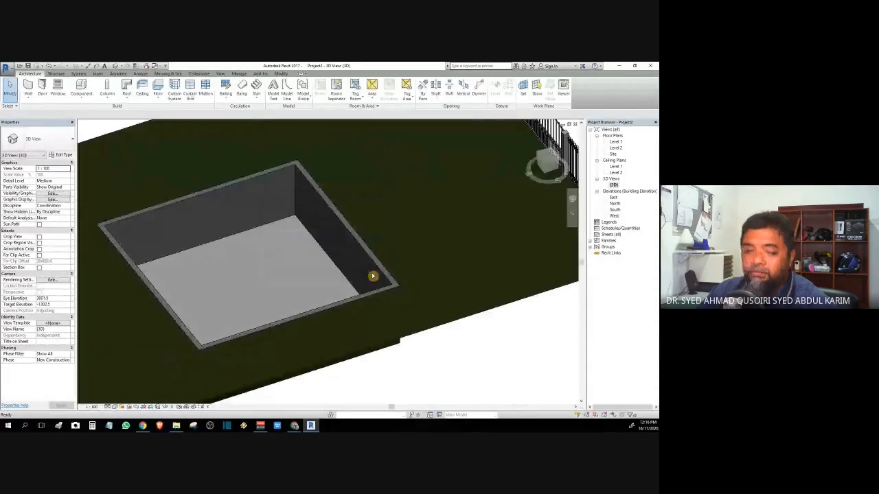
Step: Orbit to inspect the pool's pad from the side, then return to a near top-down view
middle_click_drag(219, 263, 273, 294)
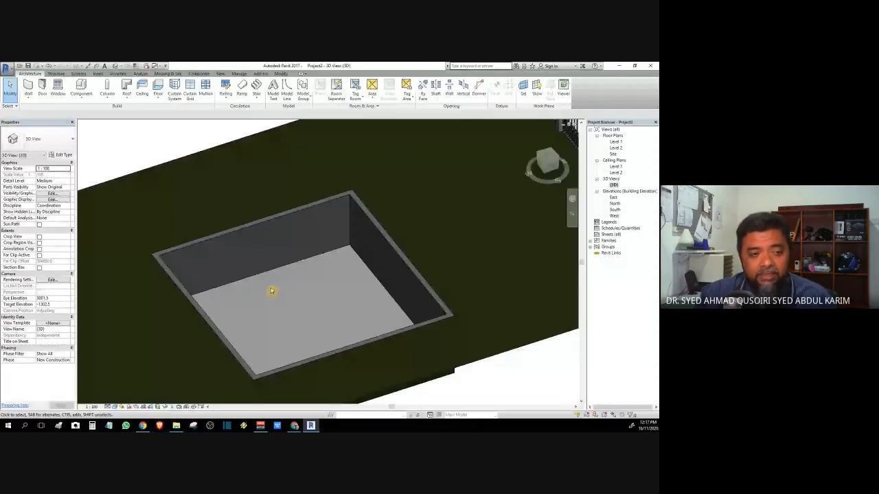
left_click(271, 291)
middle_click_drag(271, 291, 268, 344, "shift")
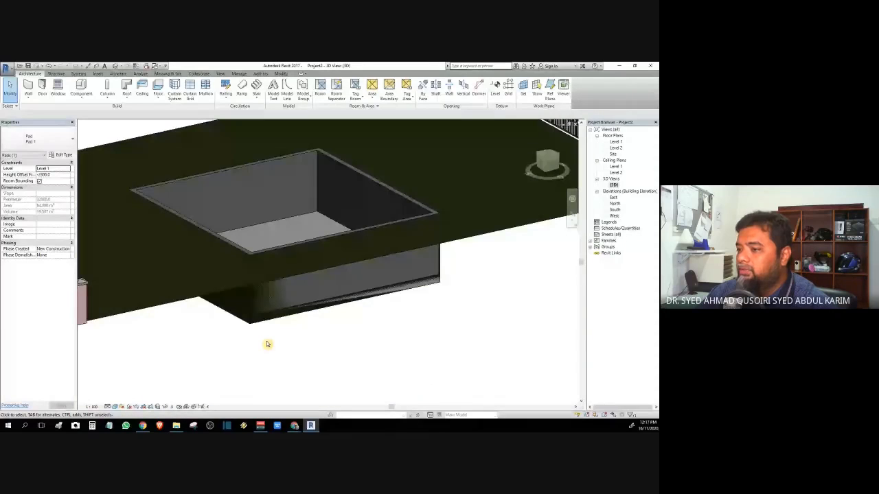
key("Escape")
middle_click_drag(268, 344, 551, 161, "shift")
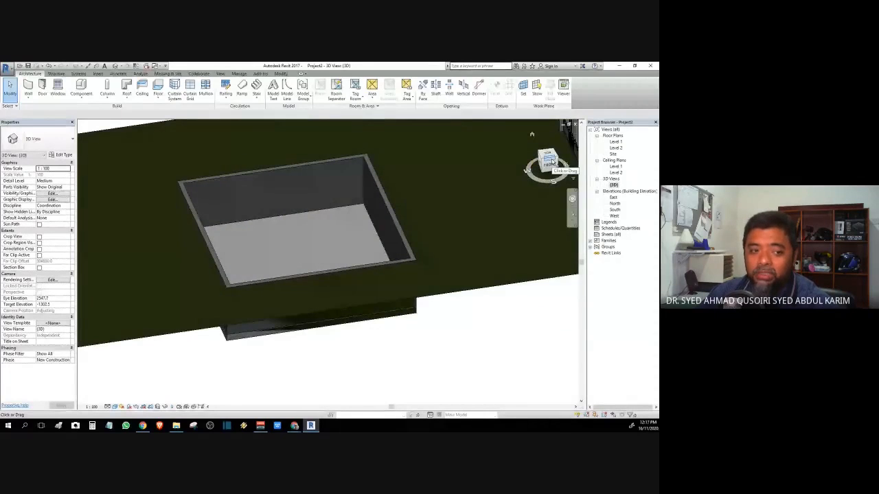
Step: Show the site from the TOP ViewCube face in Hidden Line visual style
left_click(549, 160)
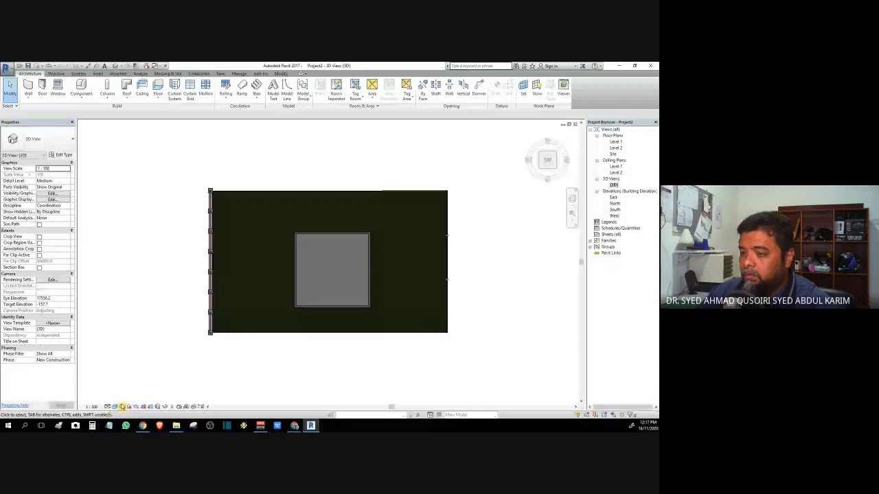
left_click(117, 407)
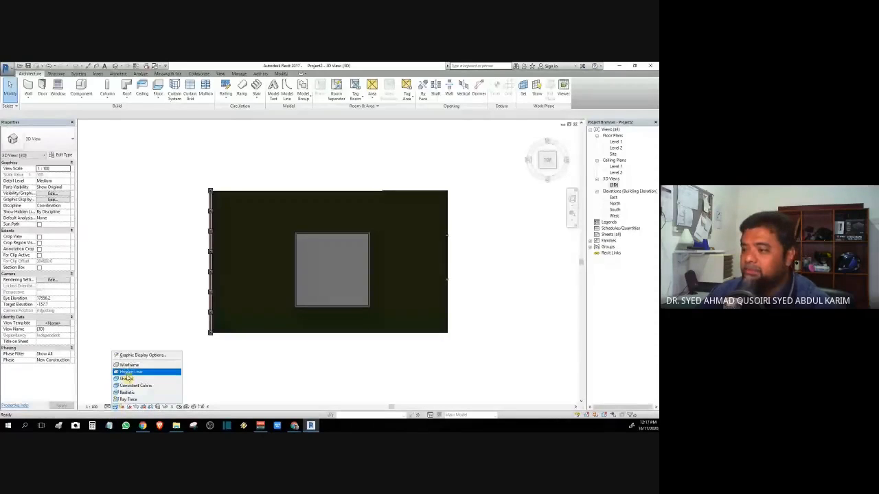
left_click(141, 364)
scroll(334, 337, "up", 4)
scroll(337, 337, "down", 3)
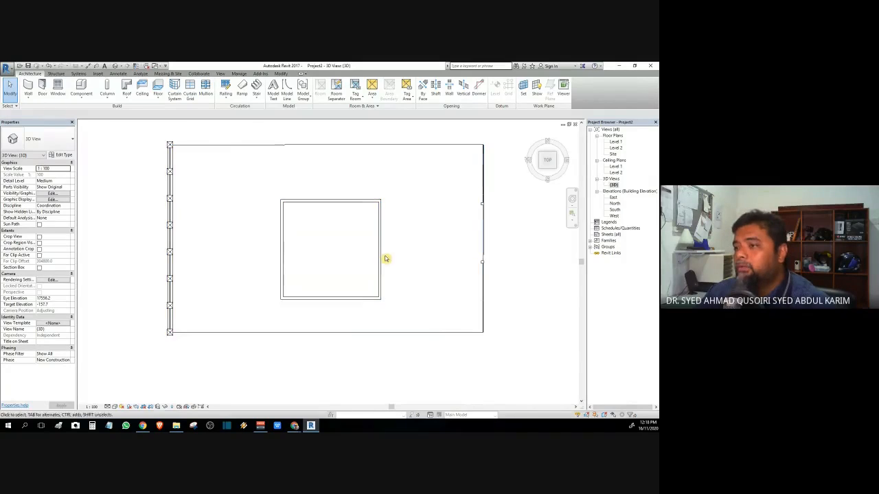
Step: Create a toposurface from four points at the pool's inner corners and finish it
left_click(180, 74)
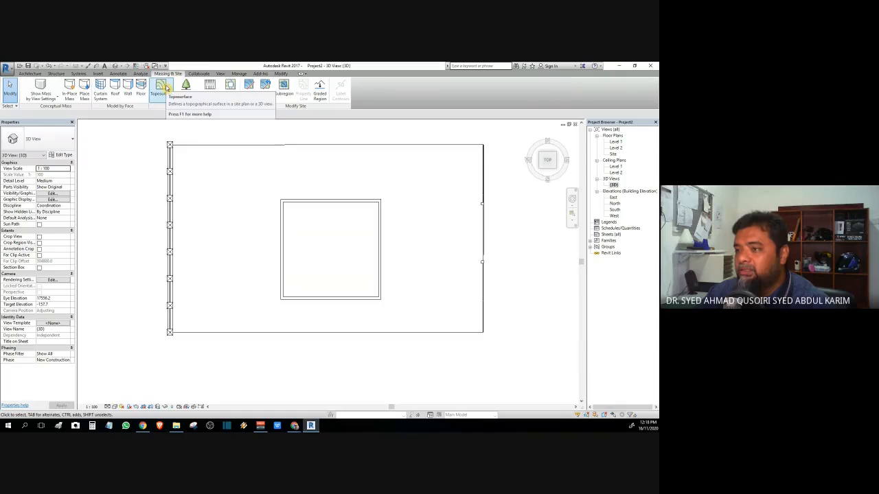
left_click(166, 88)
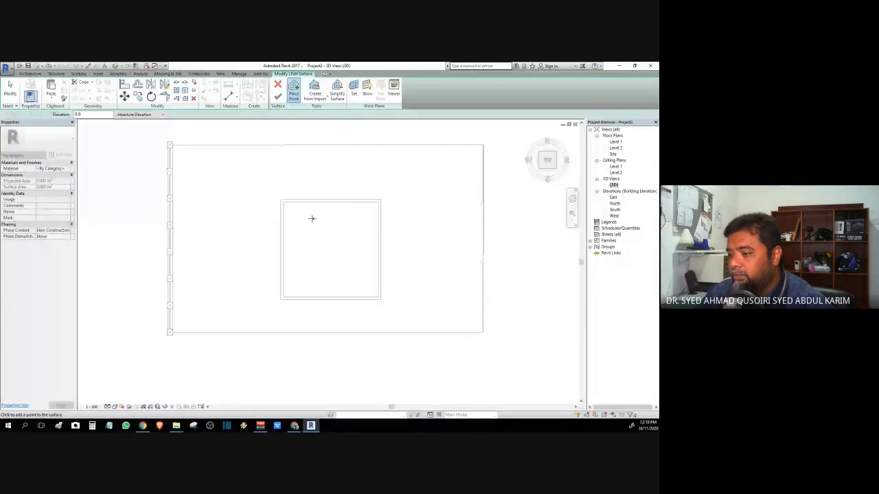
scroll(282, 201, "up", 3)
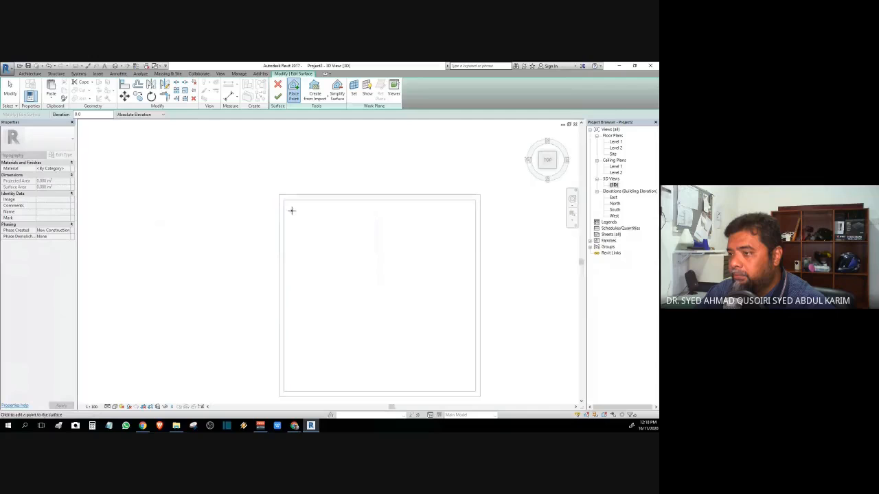
middle_click_drag(291, 211, 250, 155)
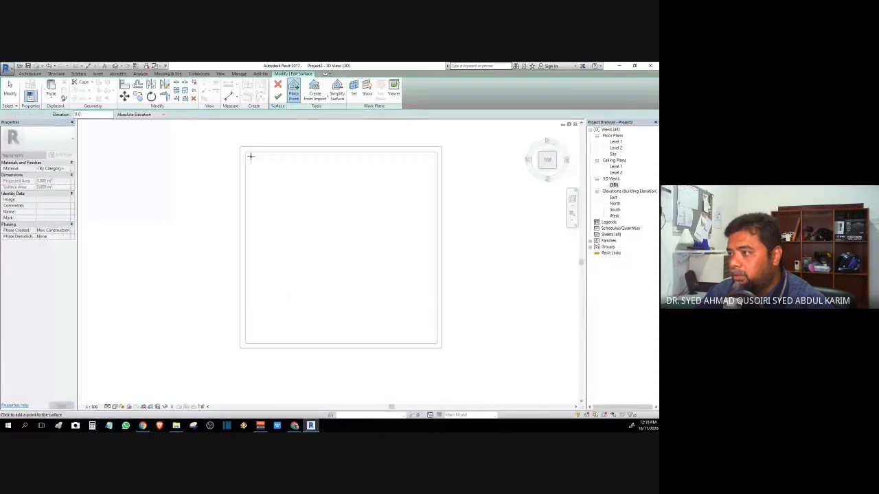
left_click(245, 151)
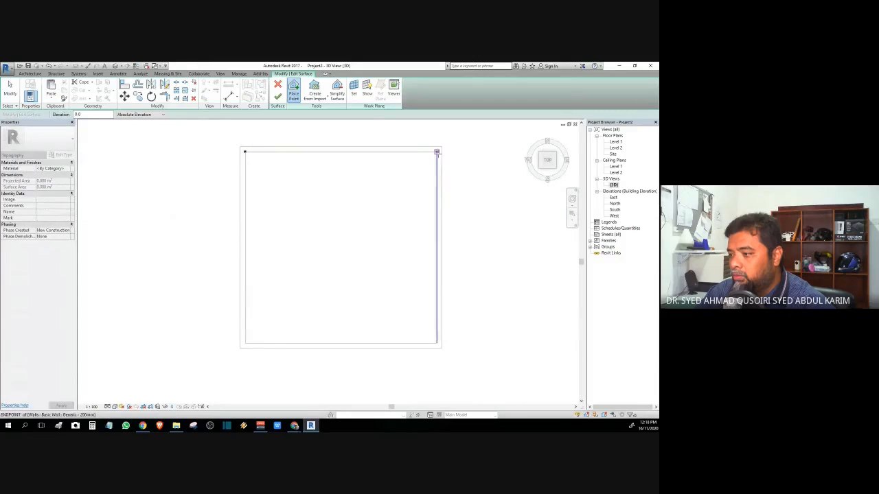
left_click(436, 152)
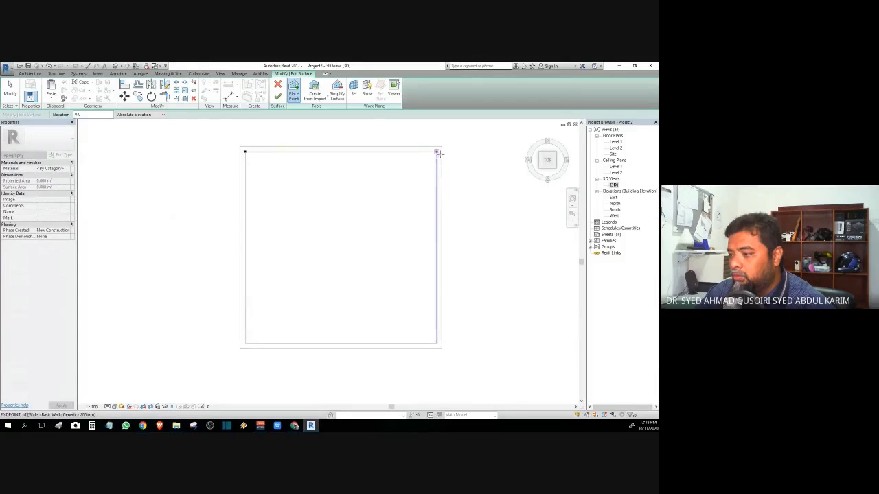
left_click(436, 343)
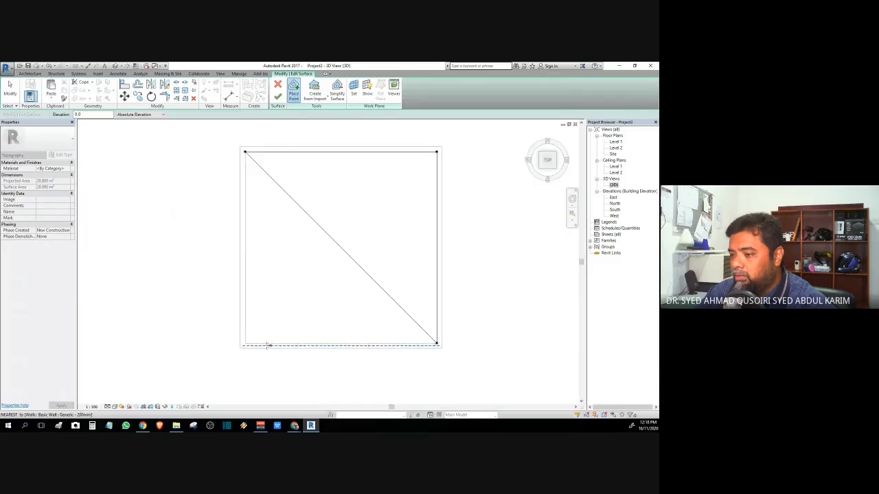
left_click(245, 344)
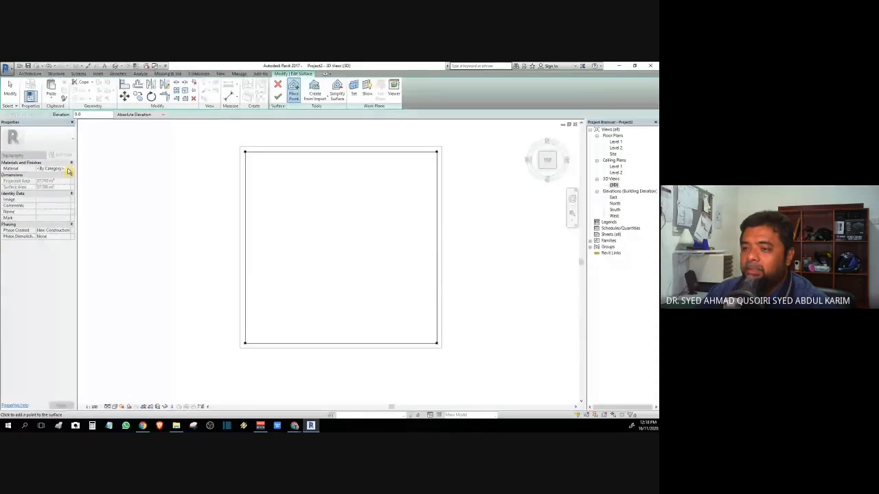
left_click(278, 97)
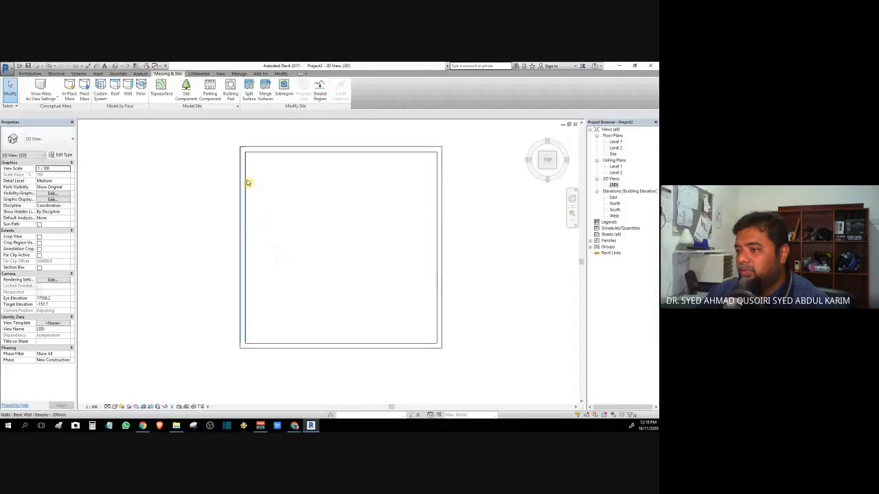
Step: Select the new topography surface and open its material options
key("Tab")
key("Tab")
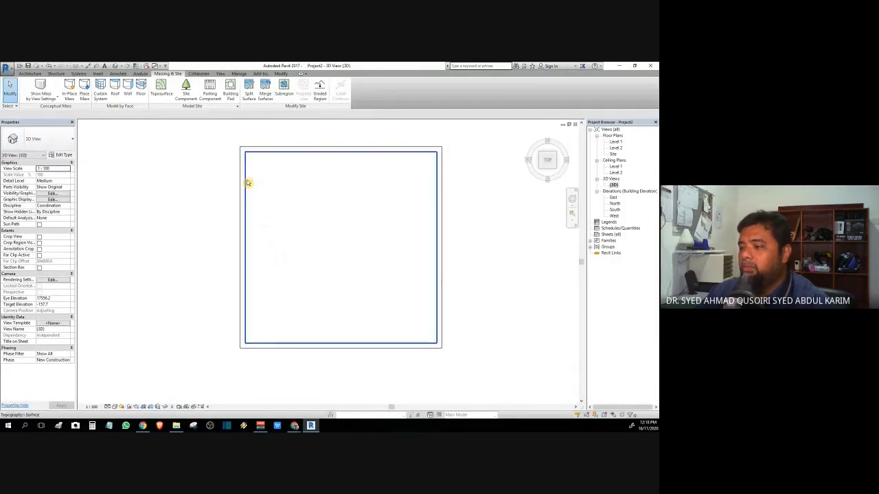
left_click(248, 183)
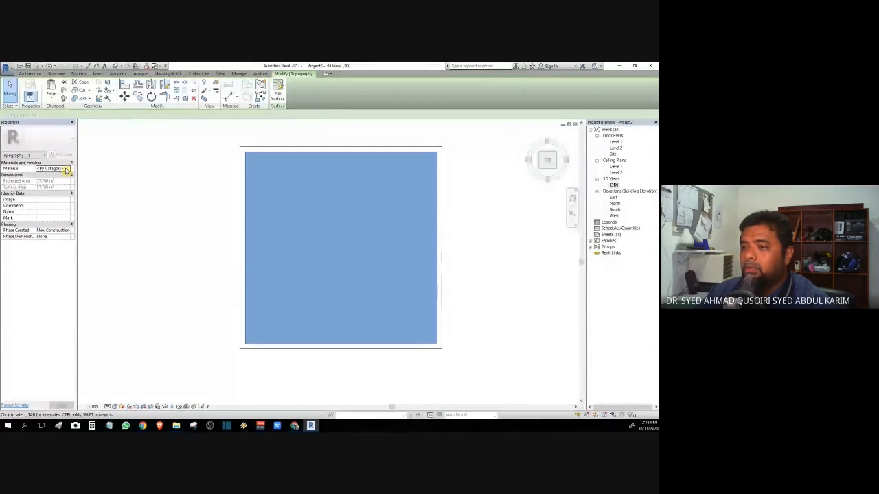
left_click(68, 170)
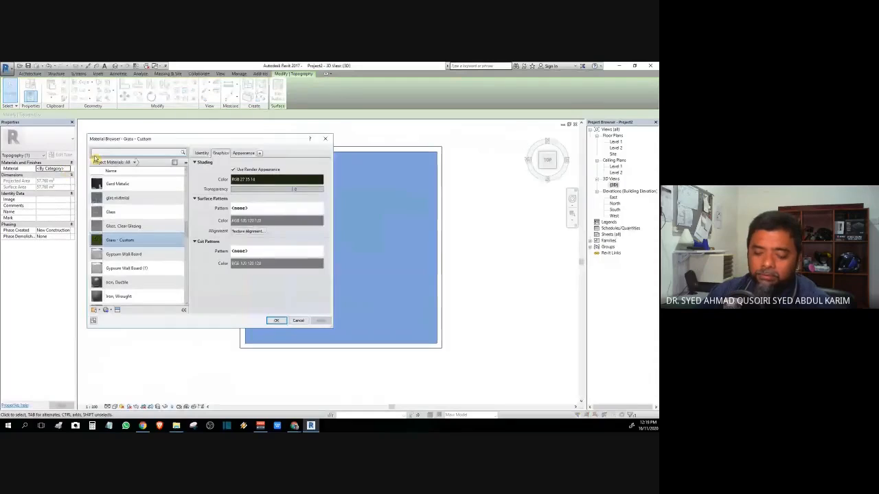
Step: Search 'water', choose the Water material, keep its Swimming Pool water type, and apply it
left_click(96, 153)
type("water")
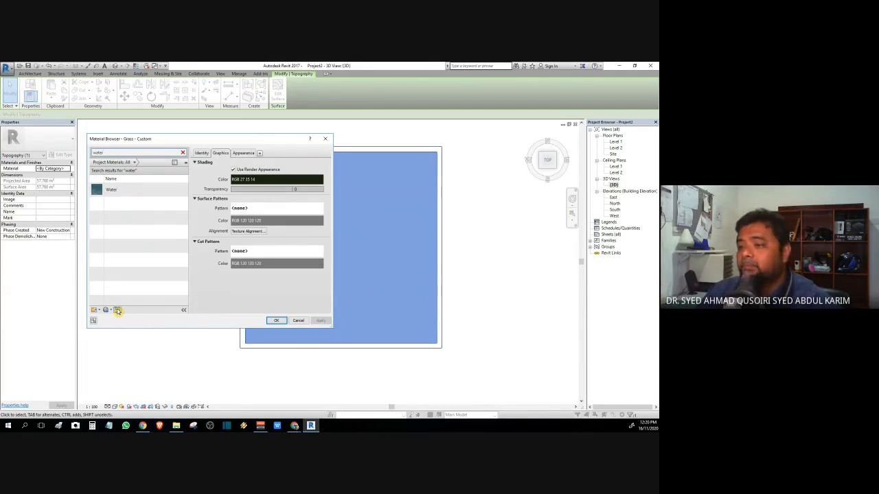
left_click(131, 191)
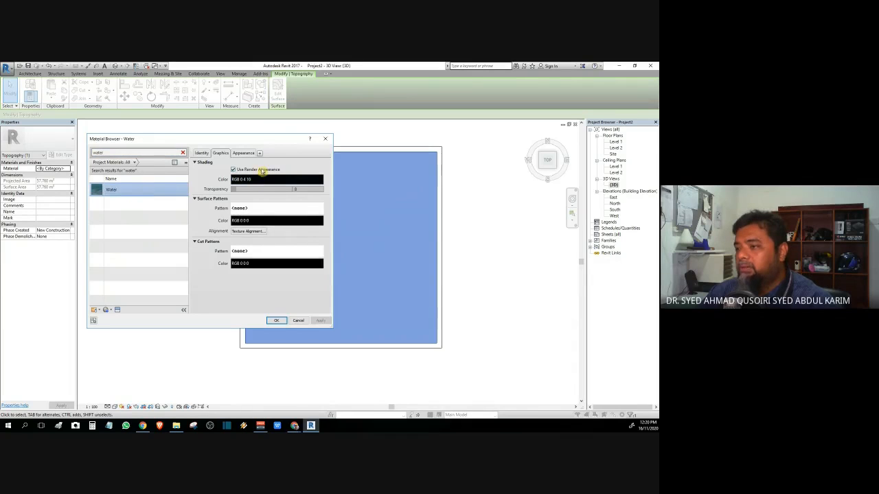
left_click(201, 154)
left_click(242, 153)
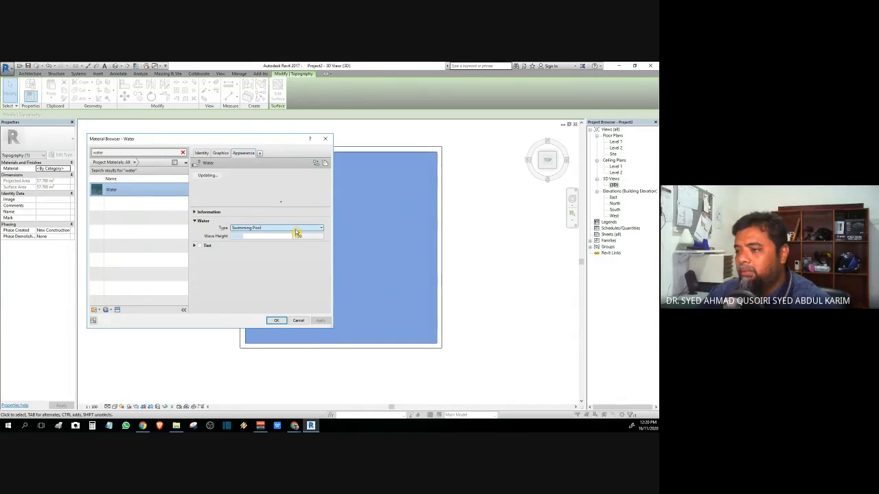
left_click(321, 230)
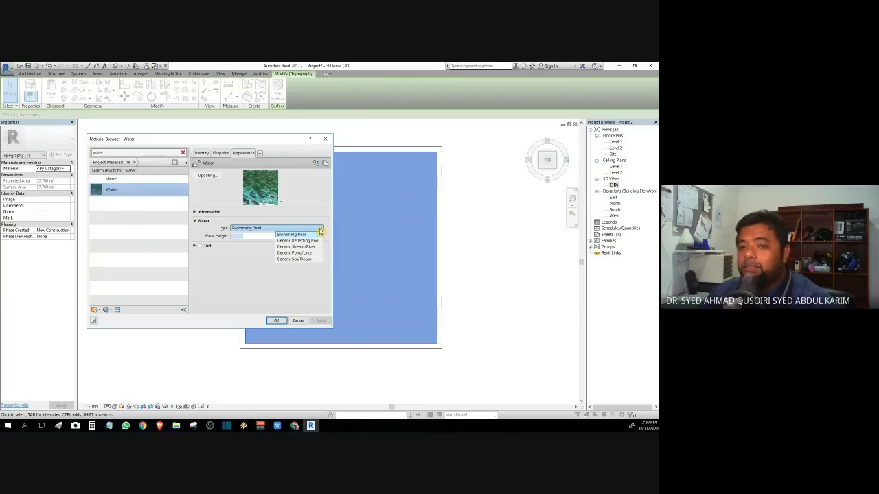
left_click(309, 211)
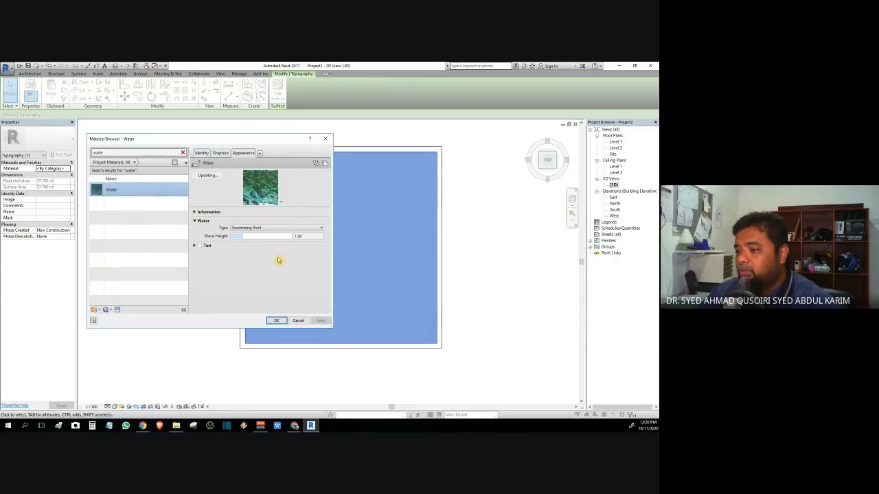
left_click(277, 323)
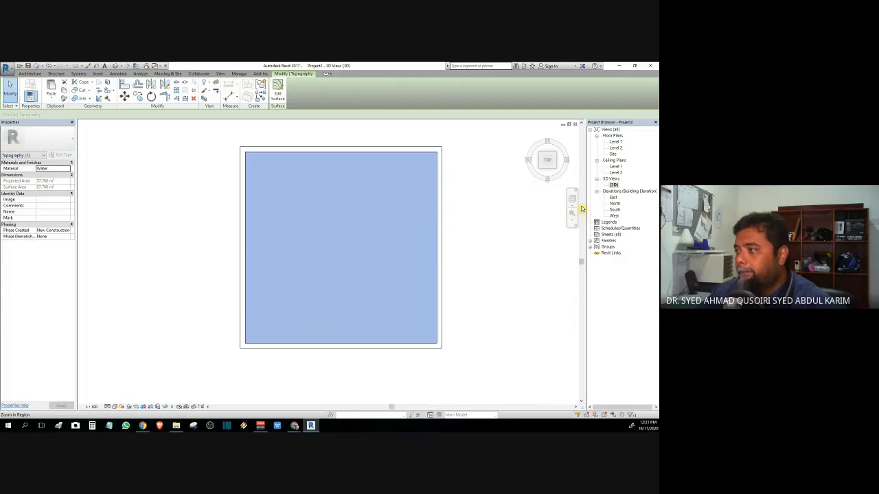
scroll(357, 270, "down", 3)
left_click(133, 391)
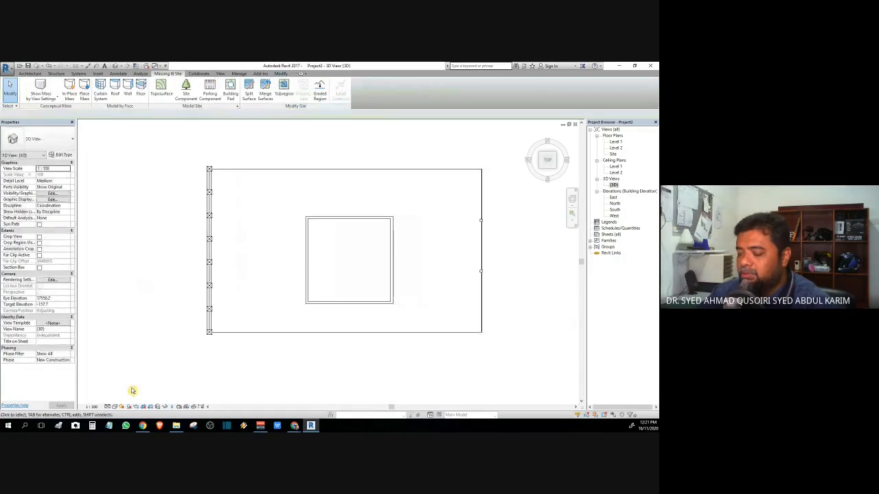
left_click(117, 407)
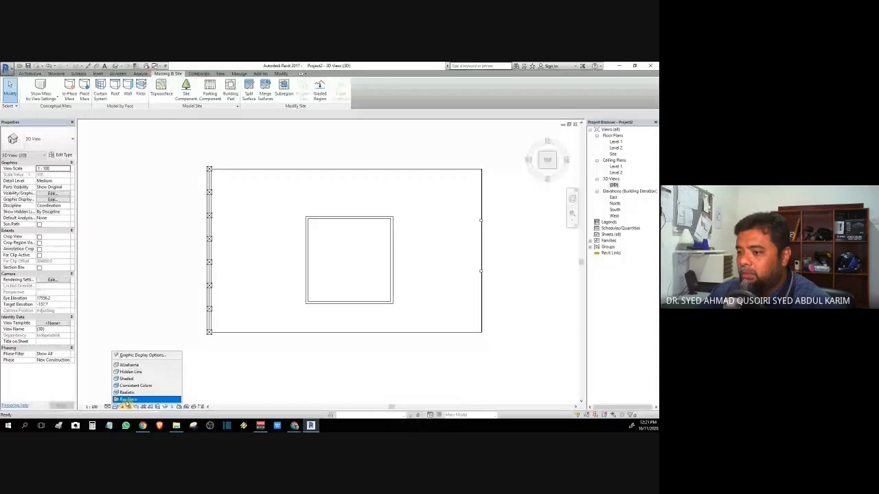
left_click(129, 399)
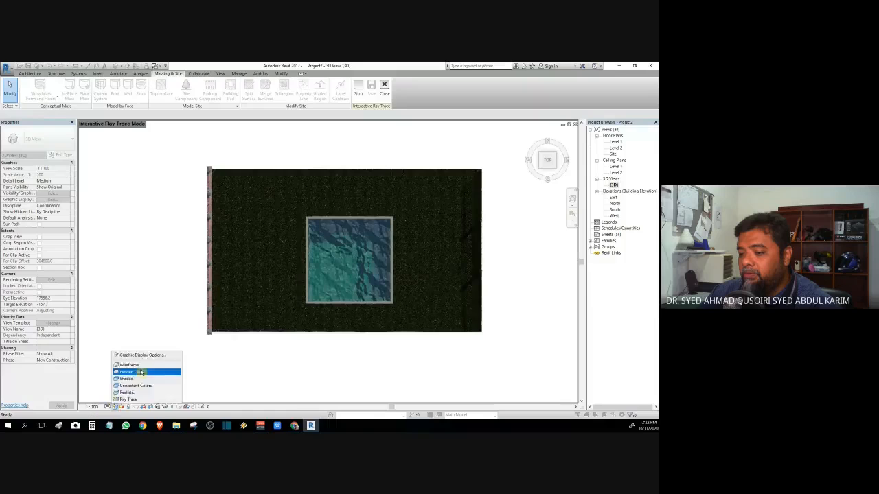
left_click(141, 372)
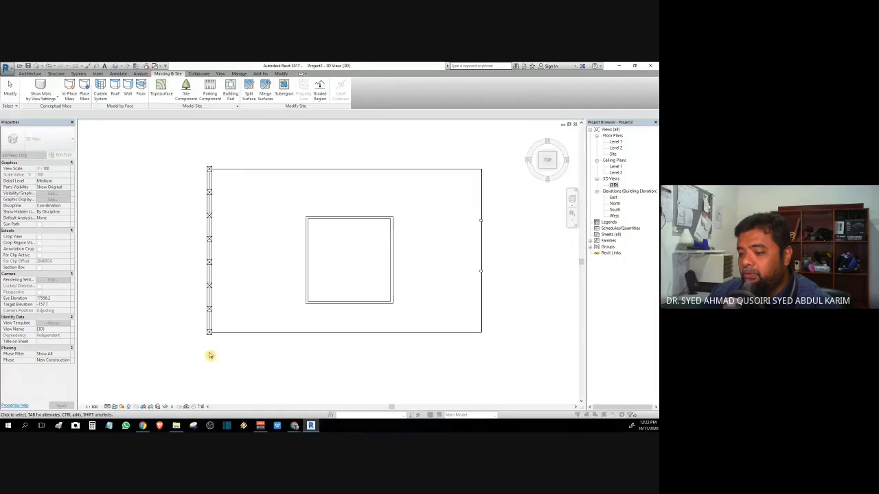
Step: Sketch a building pad with an outer rectangle and an inner rectangle at the pool walls
scroll(425, 236, "up", 2)
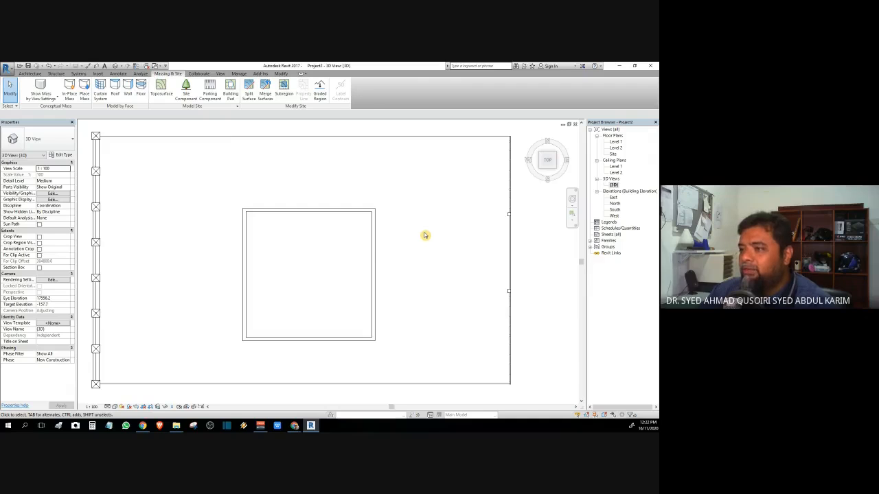
middle_click_drag(425, 235, 416, 210)
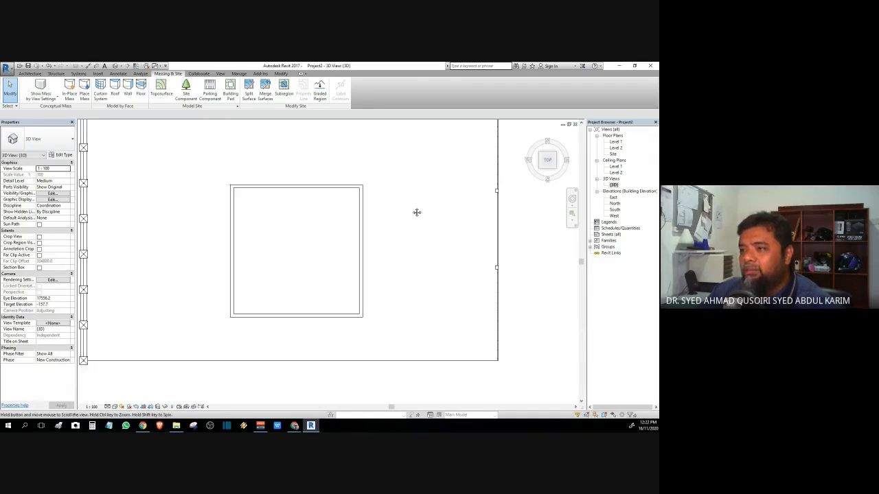
left_click(231, 97)
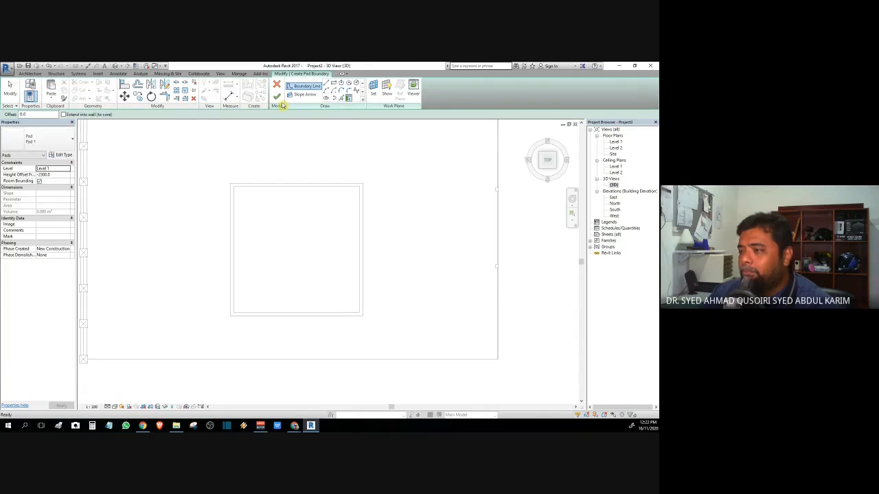
left_click(335, 83)
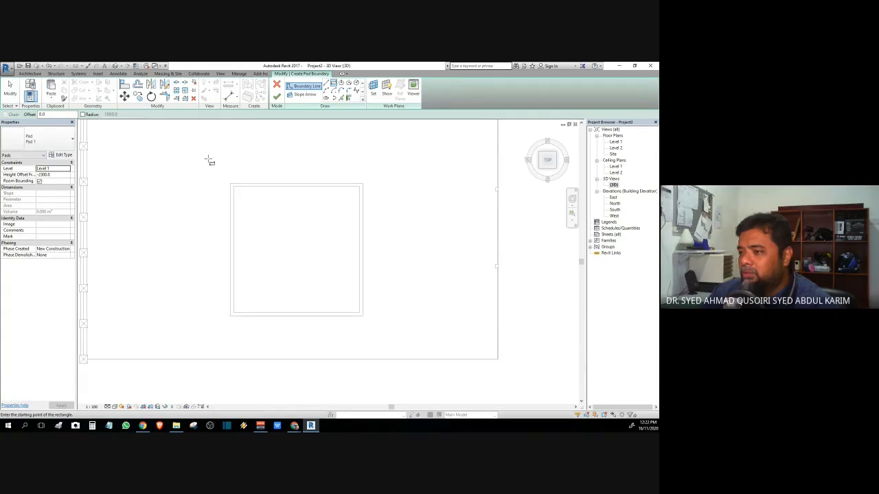
left_click(208, 159)
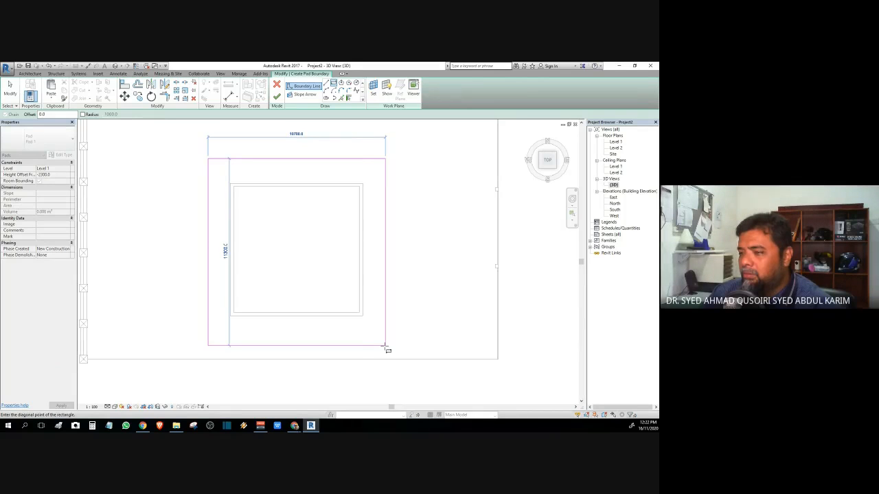
left_click(385, 346)
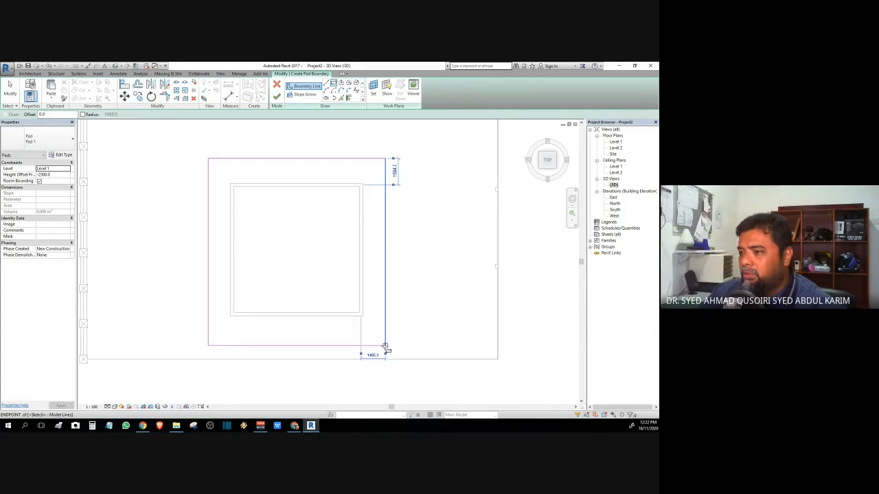
left_click(233, 187)
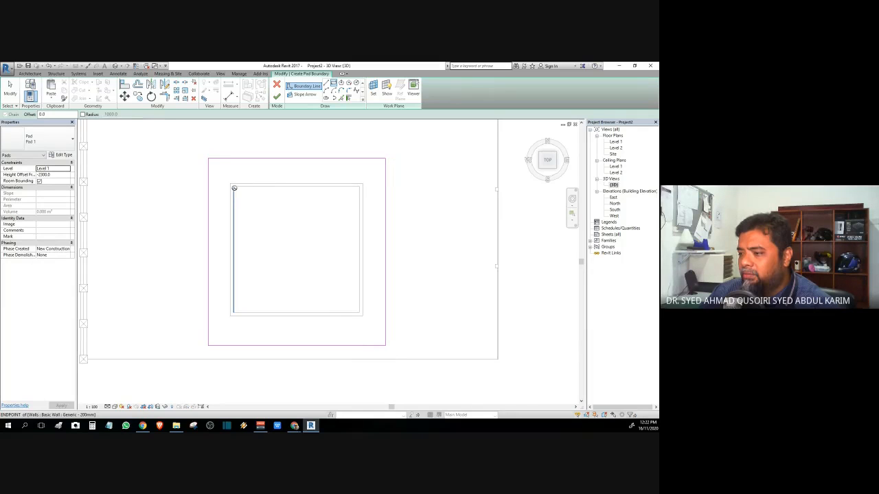
left_click(233, 187)
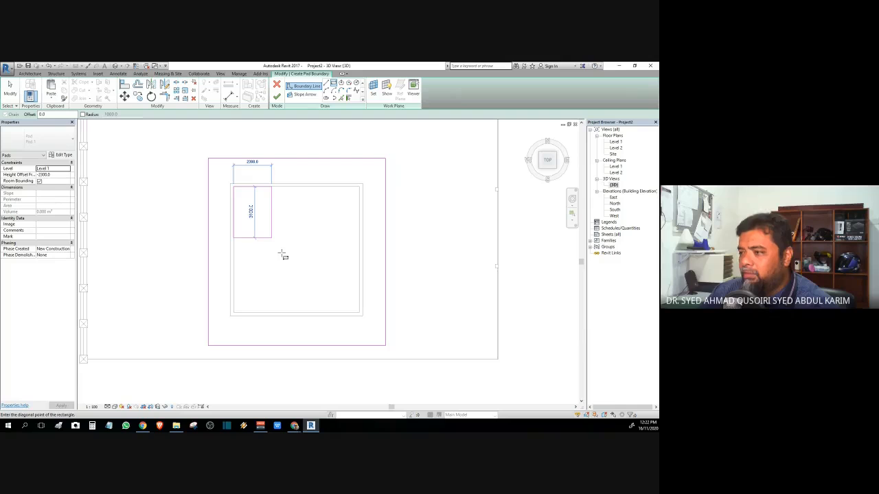
left_click(359, 314)
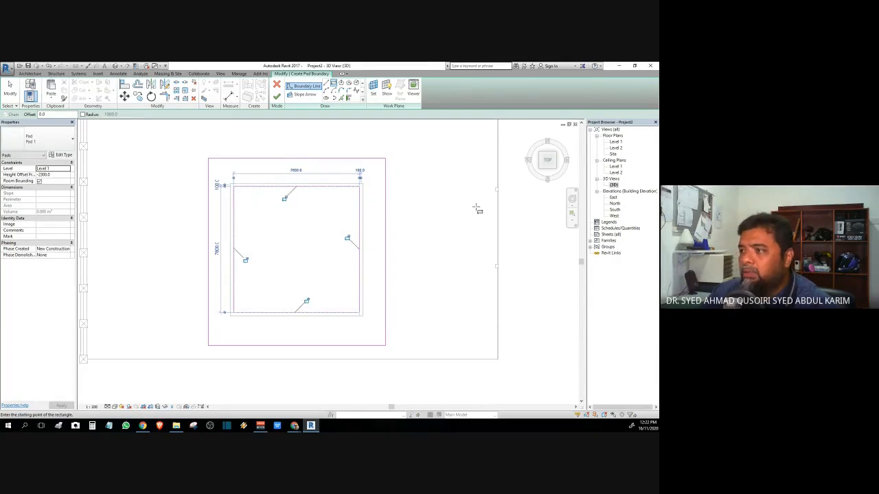
Step: Set the pad's Height Offset to 0 and finish the sketch
left_click(63, 175)
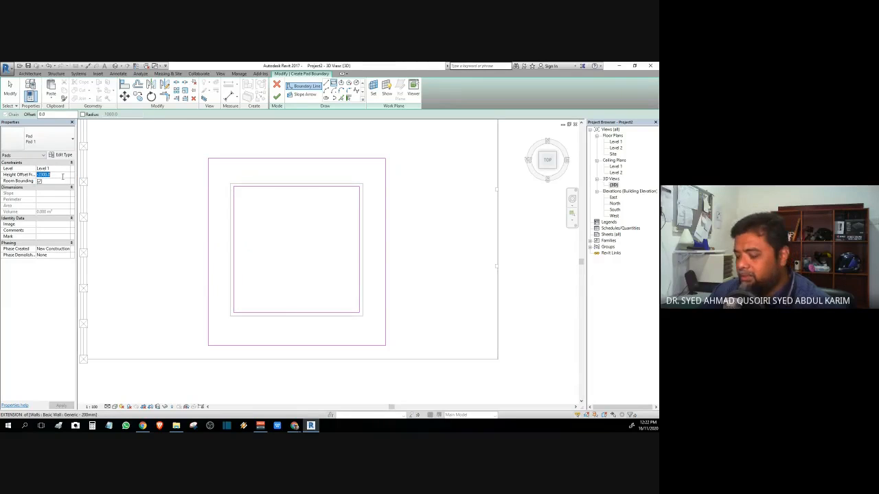
type("0")
key("Return")
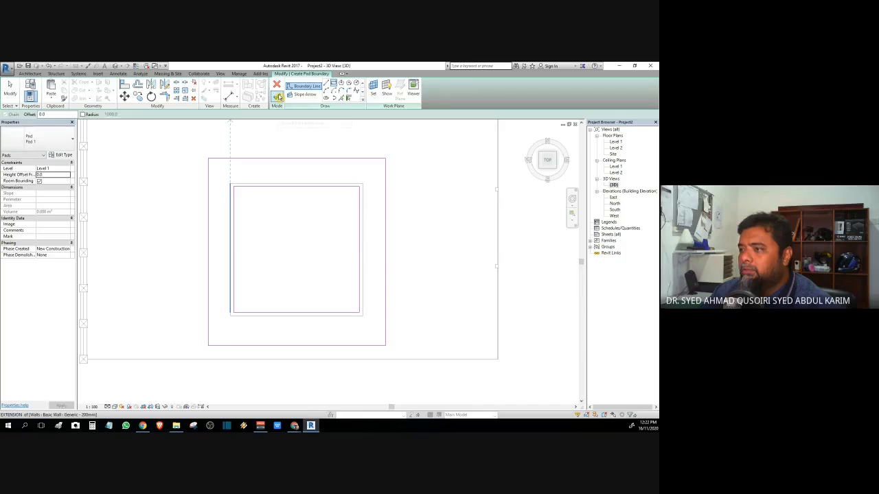
left_click(278, 97)
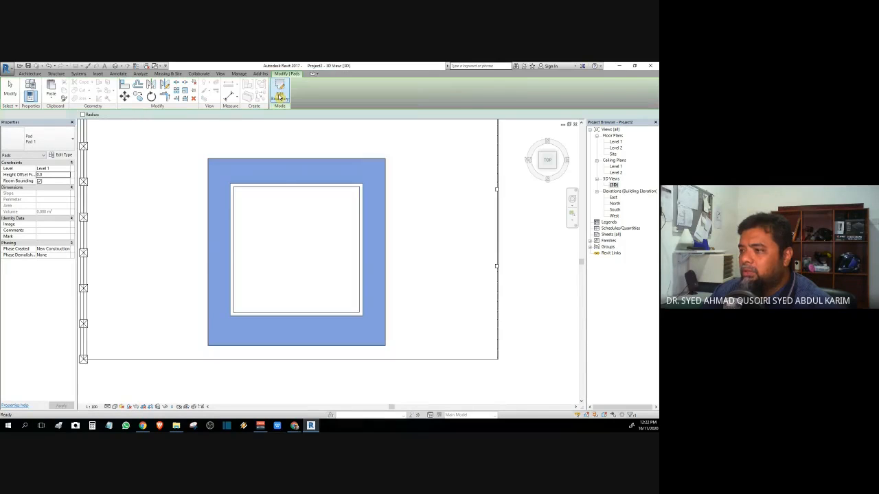
left_click(459, 249)
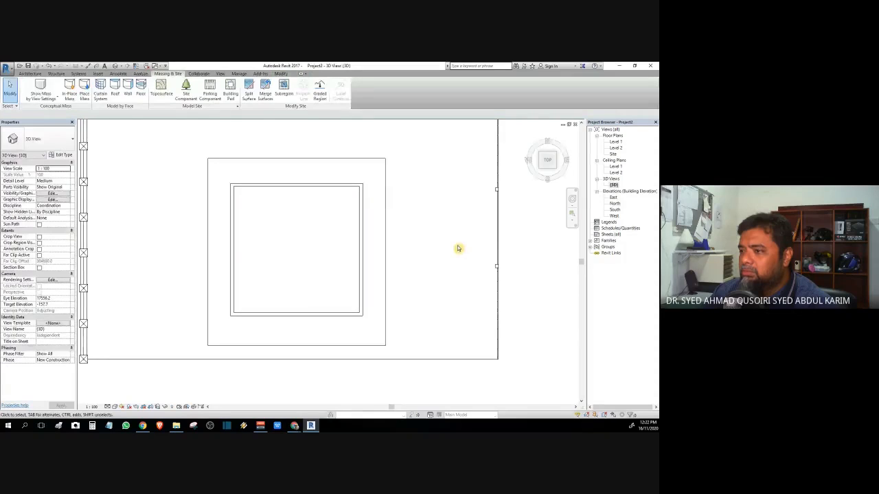
Step: Orbit the 3D view, select the pool water and a pool wall, and edit the wall's base offset
mouse_move(459, 249)
middle_mouse_down("shift")
mouse_move(536, 134)
mouse_move(511, 407)
middle_mouse_up("shift")
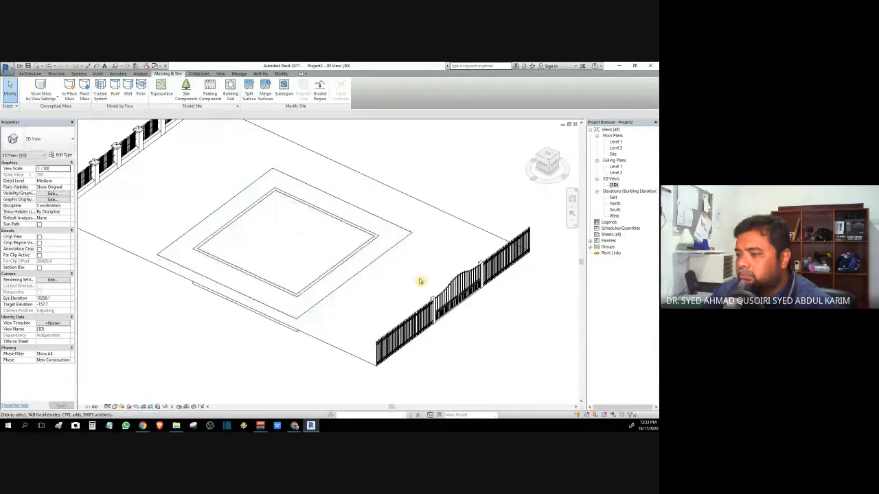
left_click(335, 271)
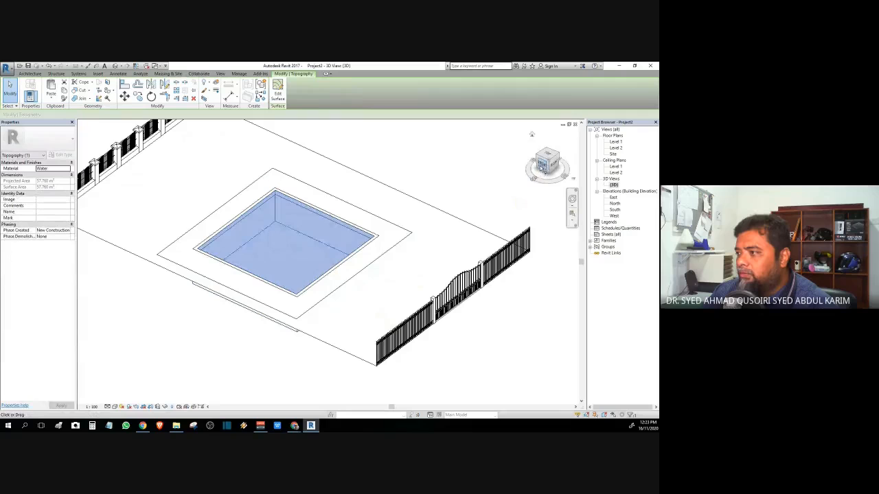
left_click_drag(548, 162, 581, 144)
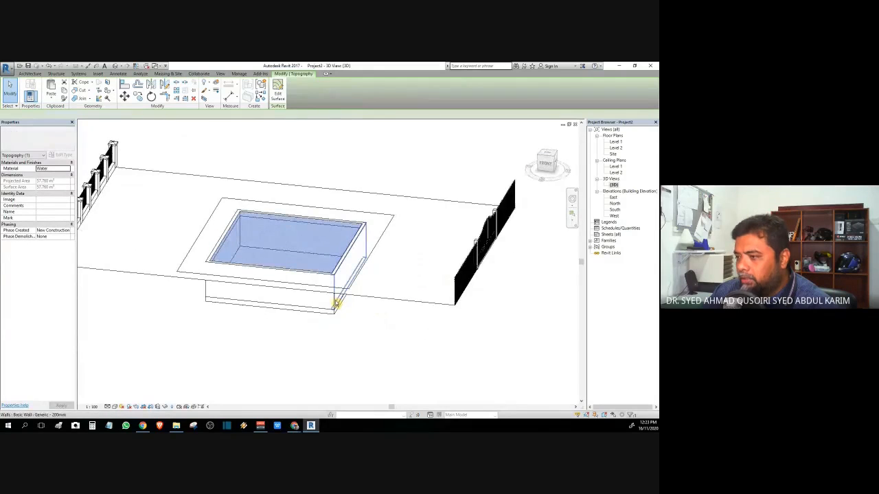
left_click(336, 302)
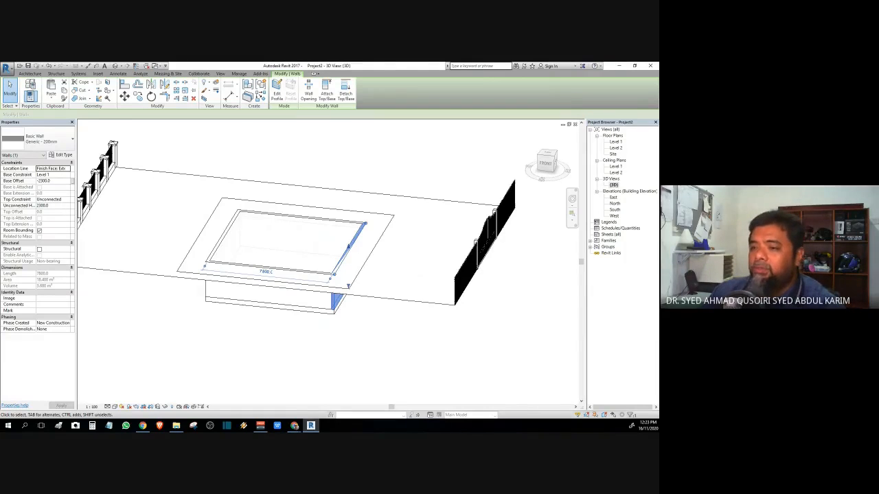
left_click(43, 182)
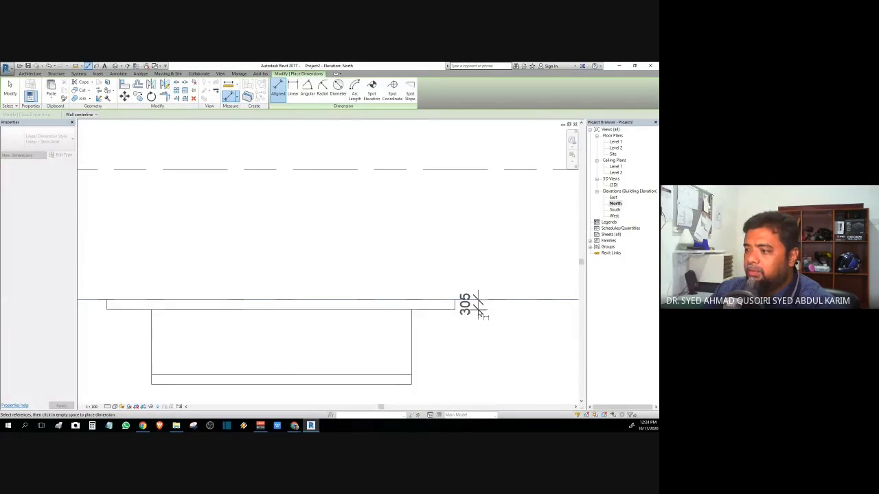
Step: Exit the dimension tool and drag the right pool wall's top edge down
key("Escape")
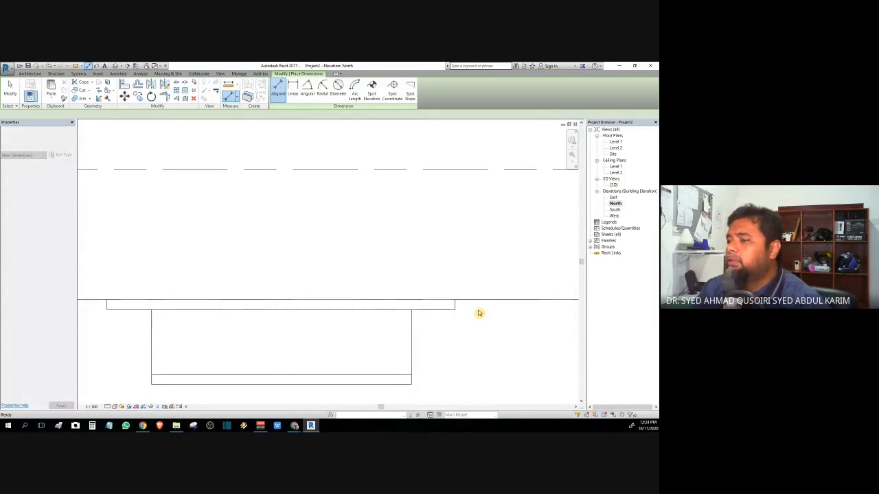
key("Escape")
left_click(411, 344)
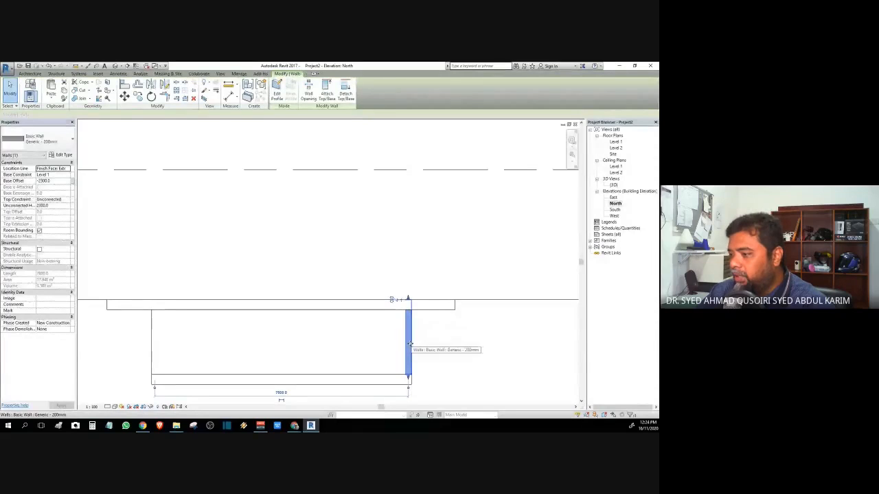
left_click_drag(409, 298, 410, 299)
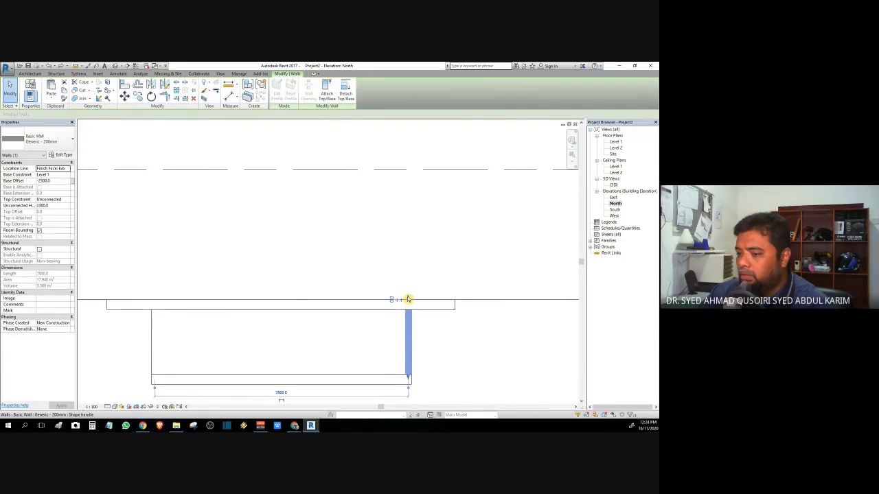
left_click_drag(408, 300, 393, 366)
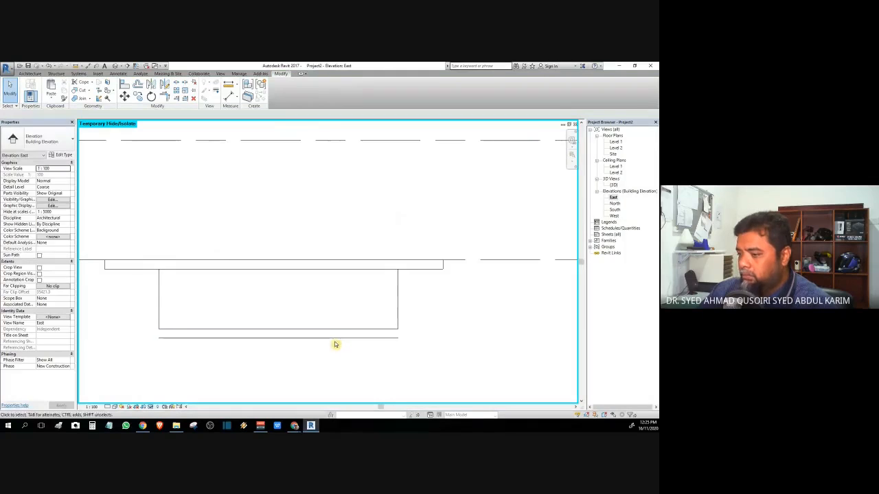
Step: Check the ground topography line, then return to the {3D} view
left_click(333, 341)
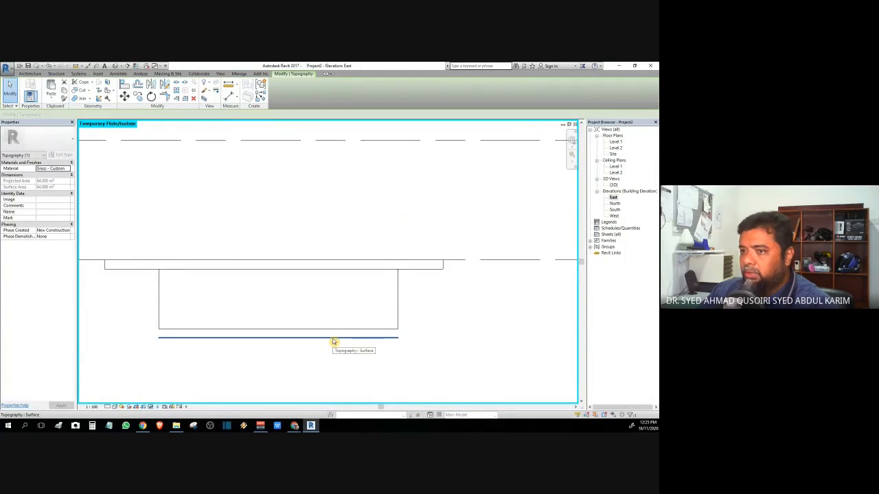
left_click(427, 353)
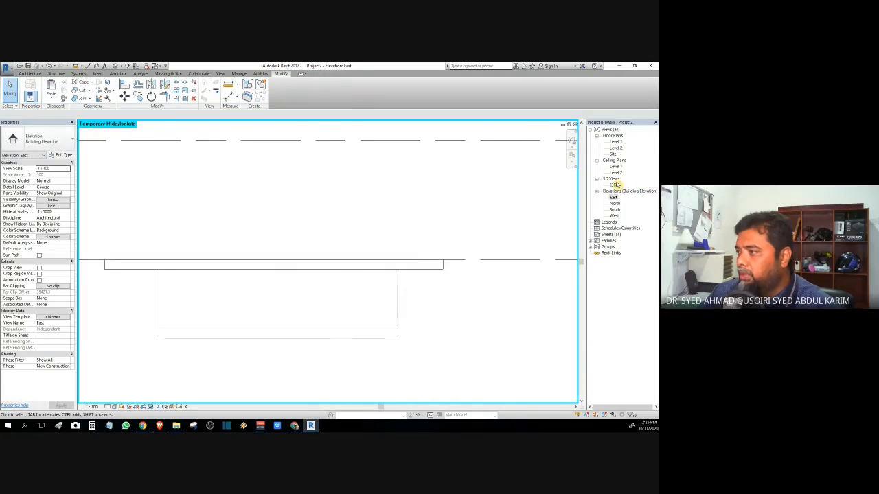
double_click(614, 185)
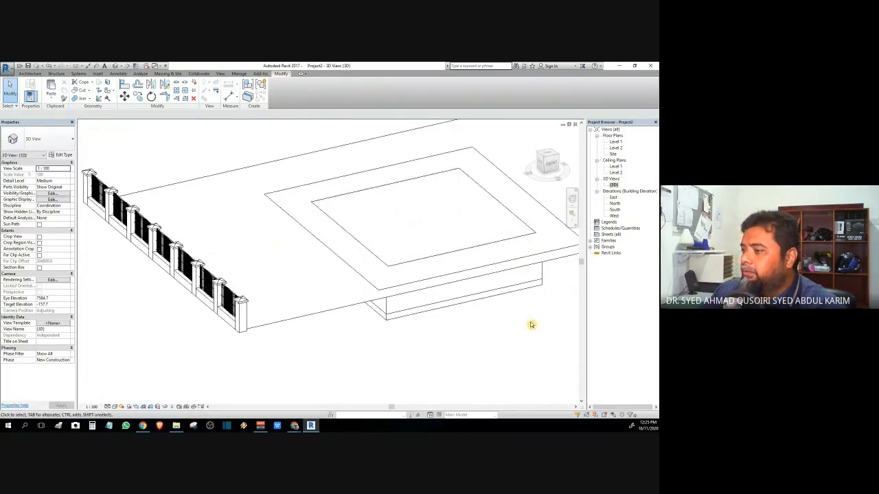
Step: Orbit the model toward the gate and switch to shaded display with SD
middle_click_drag(530, 323, 384, 364, "shift")
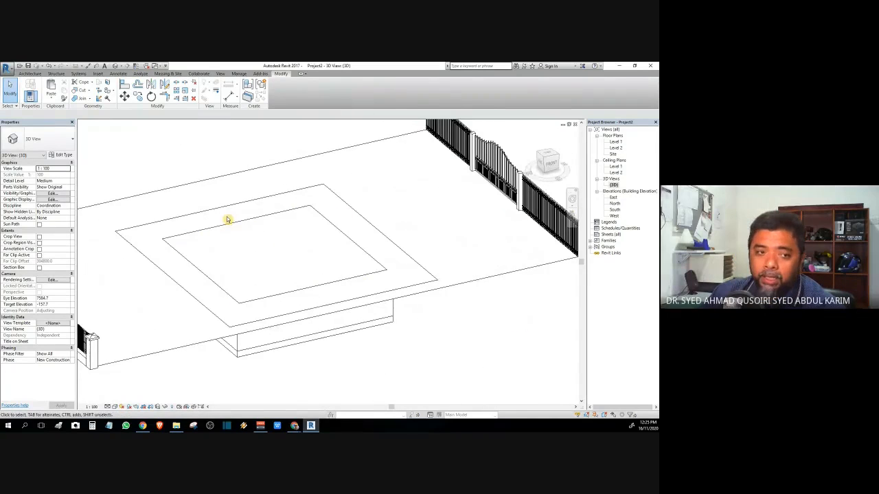
key("s")
key("d")
scroll(388, 285, "up", 3)
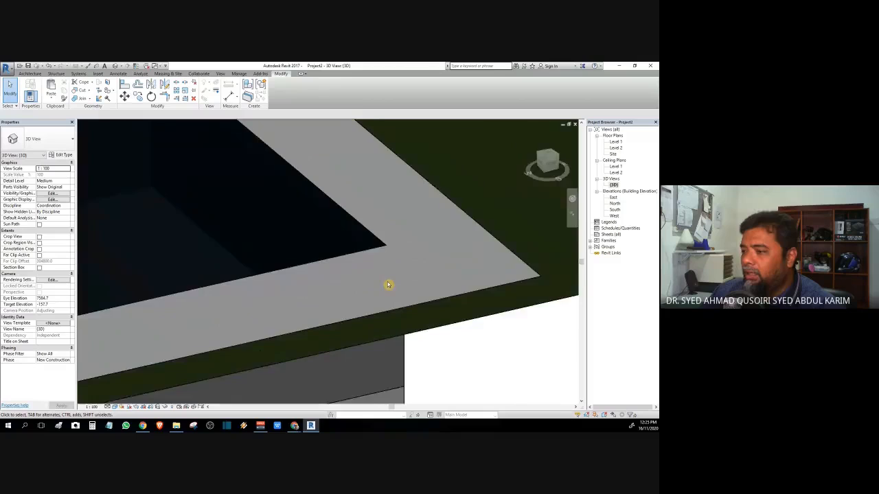
scroll(388, 285, "down", 3)
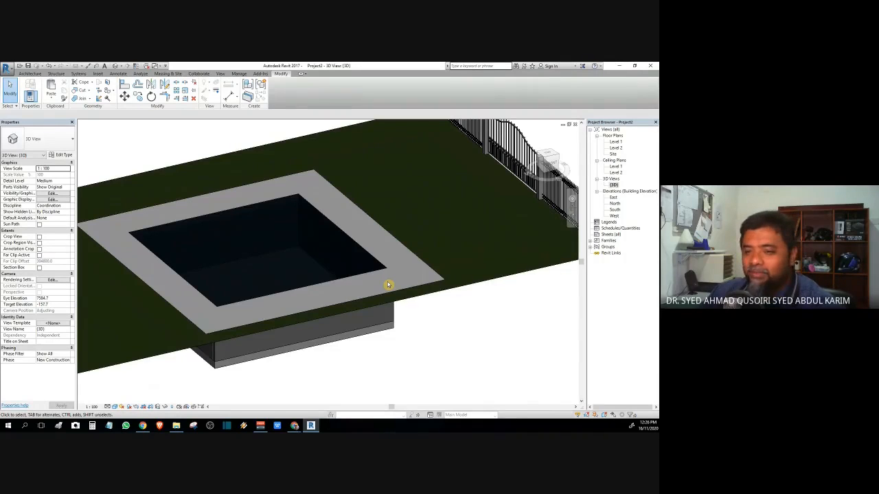
Step: Click through the grass, pool-floor pad and pads to select the deck ring around the pool
left_click(244, 185)
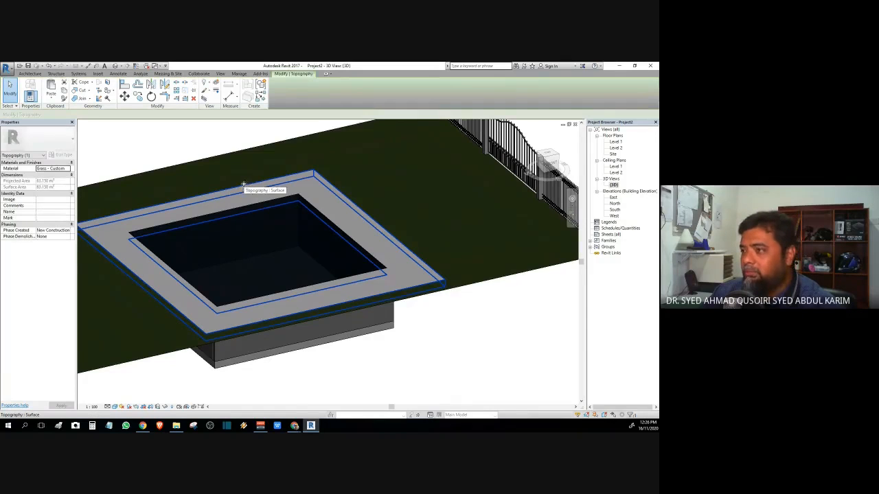
left_click(203, 219)
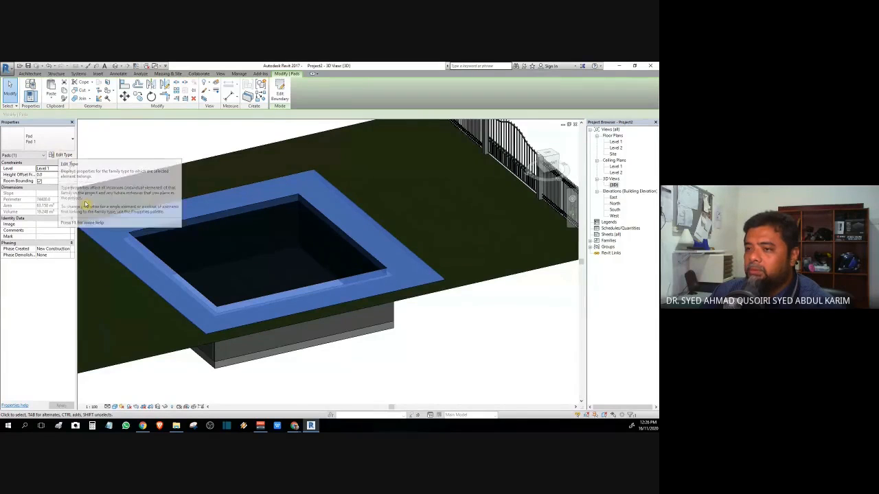
left_click(326, 370)
left_click(317, 350)
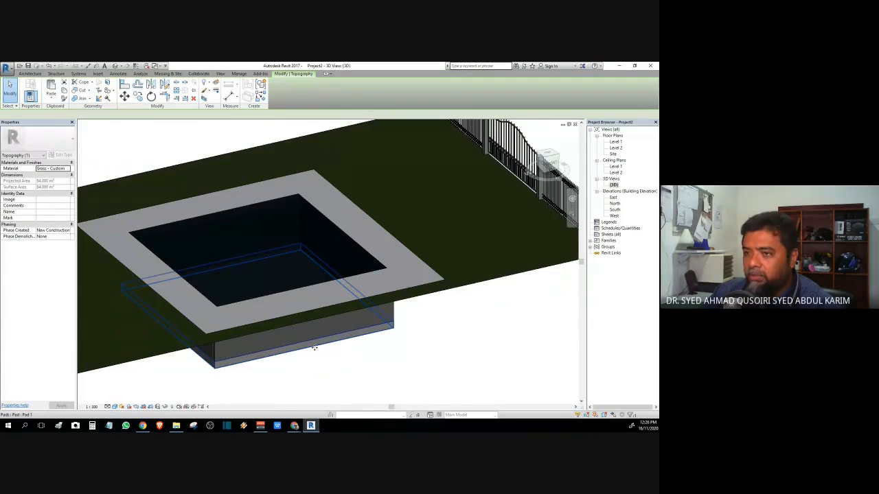
left_click(314, 348)
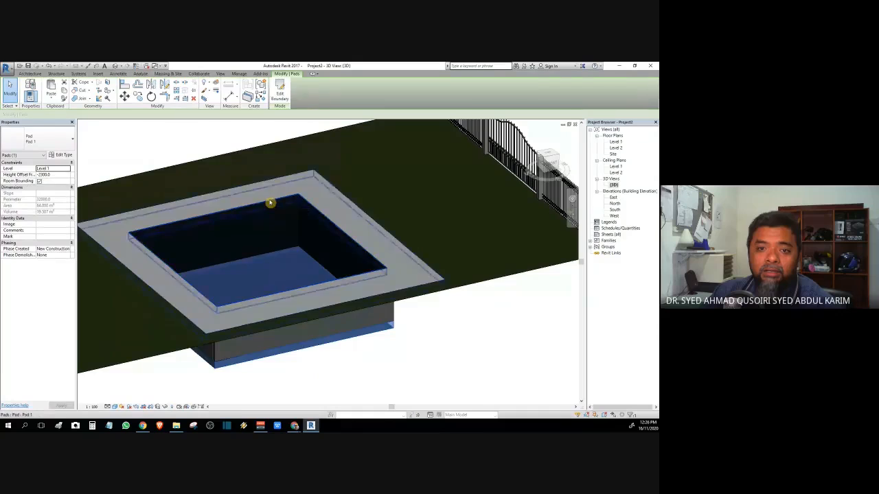
left_click(270, 202)
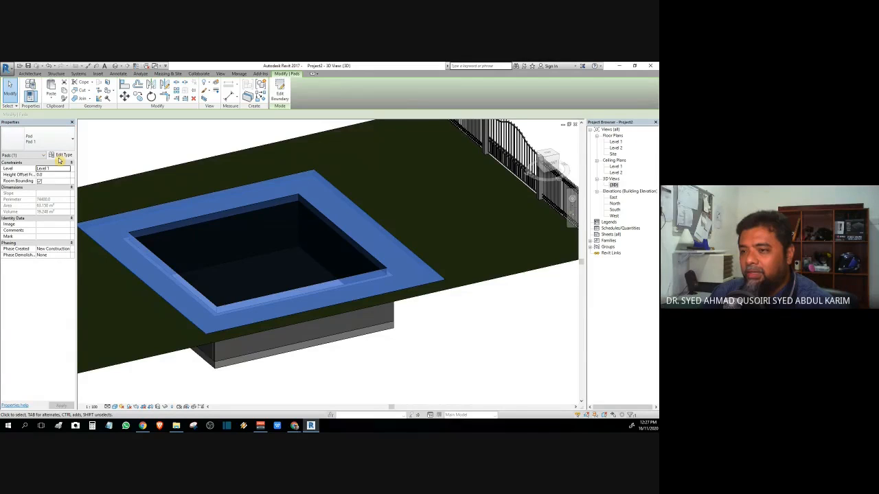
Step: Duplicate the deck pad's type as Pad 2, apply it, and reopen its Type Properties
left_click(61, 156)
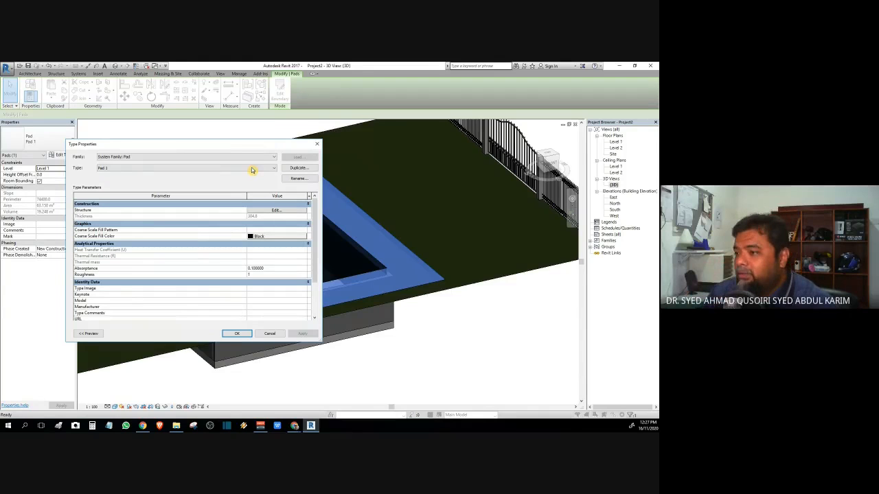
left_click(297, 168)
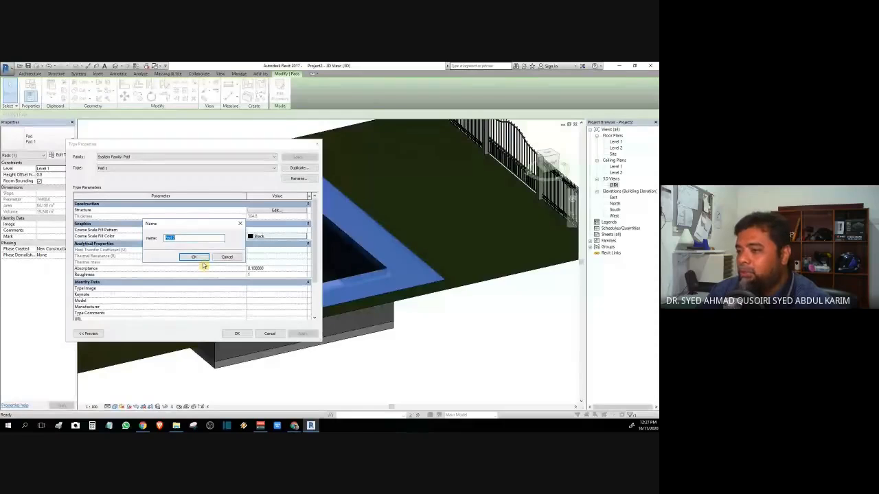
left_click(195, 257)
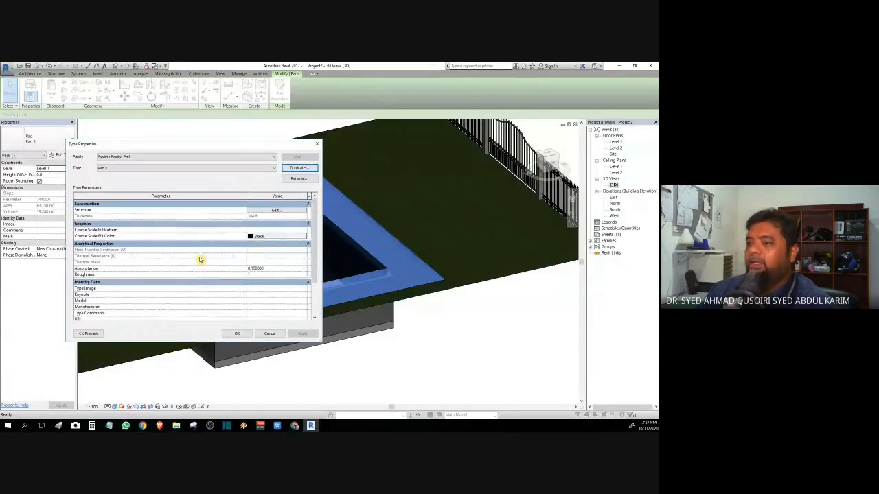
left_click(236, 334)
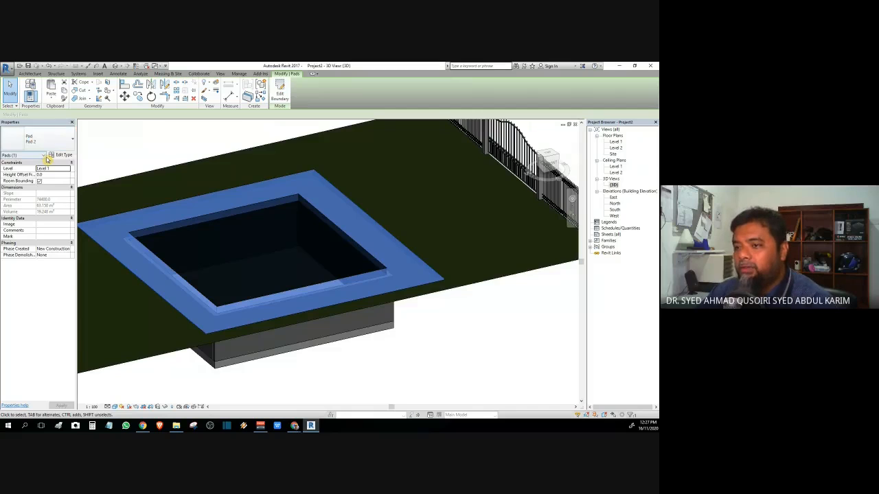
left_click(61, 155)
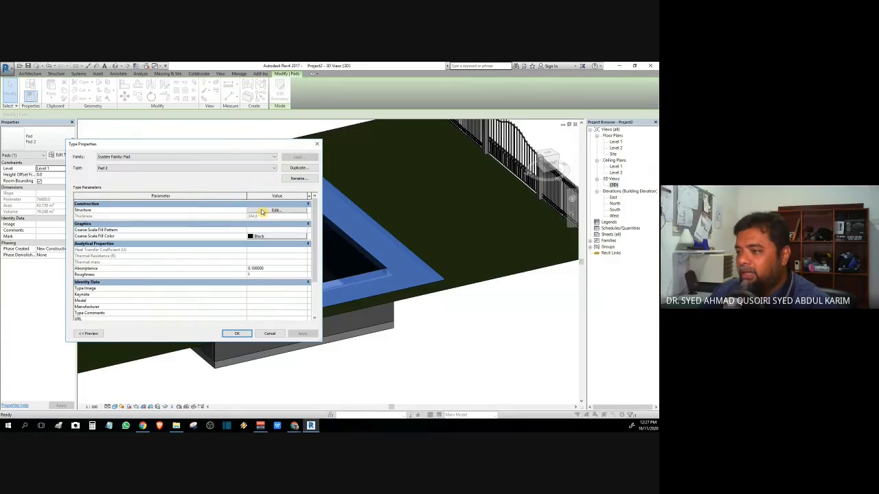
Step: Insert a structure layer in Pad 2, move it to the top, set thickness 1.0, and open its material
left_click(273, 211)
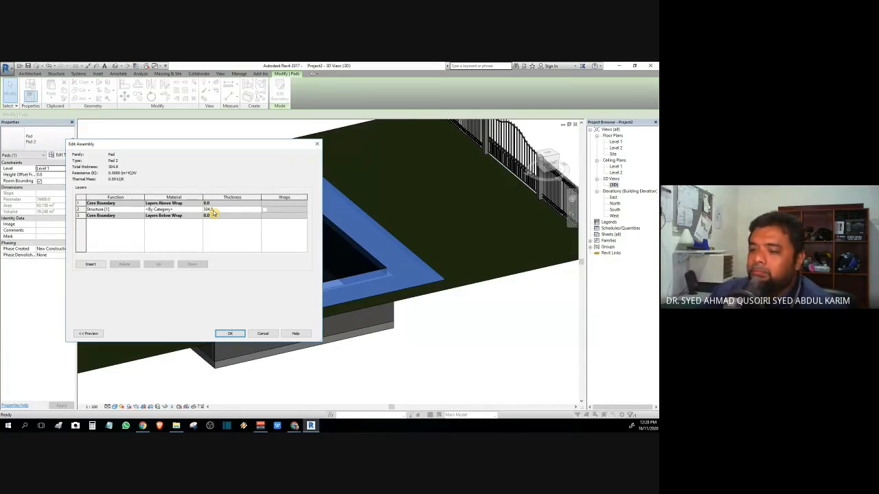
left_click(90, 266)
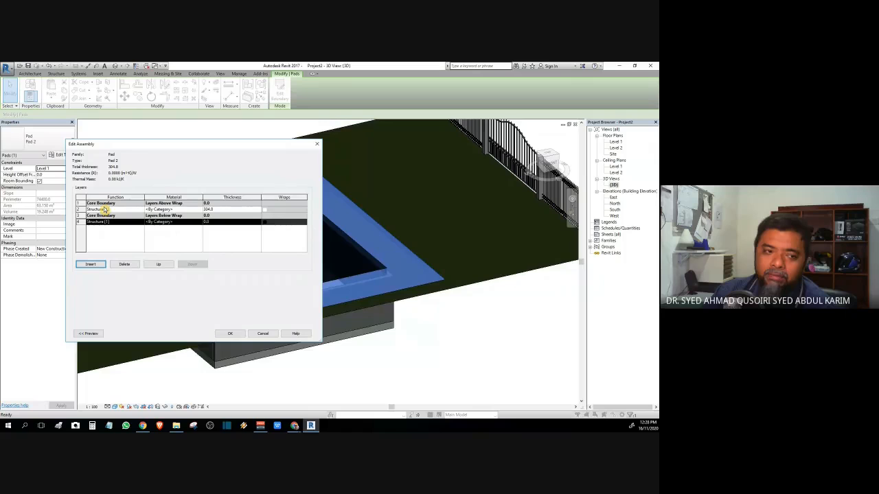
left_click(152, 265)
left_click(152, 265)
left_click(153, 264)
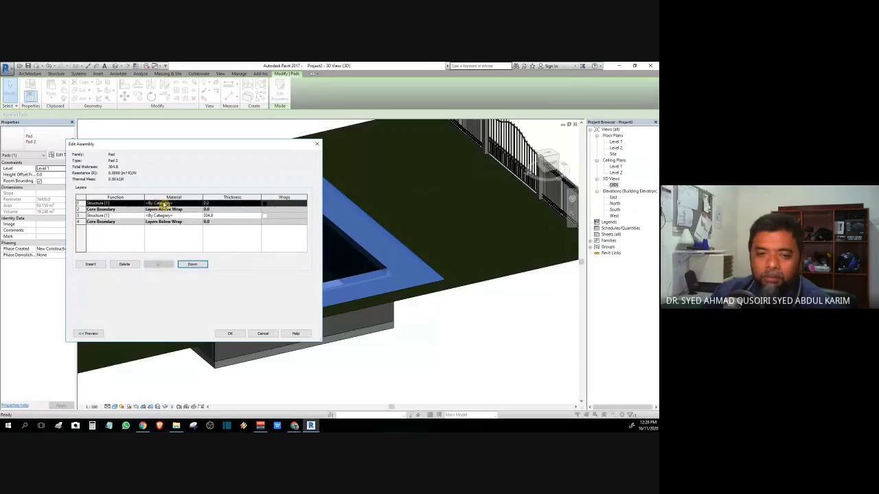
left_click(212, 203)
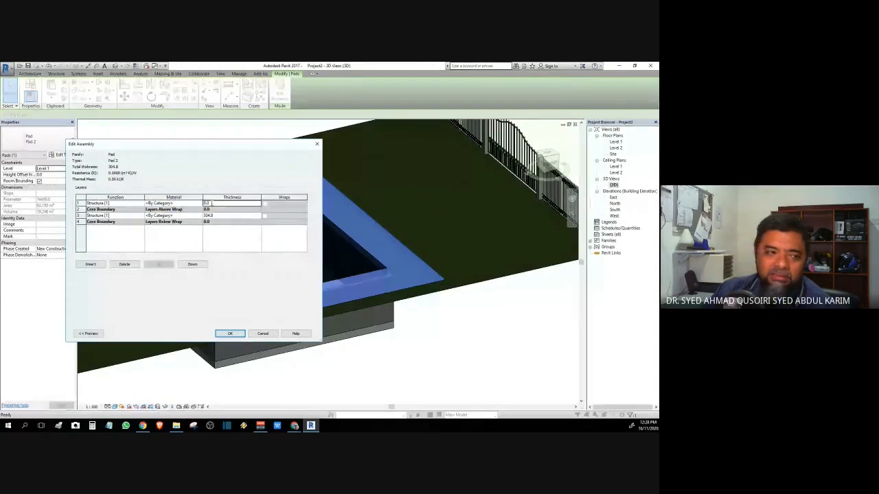
left_click(211, 204)
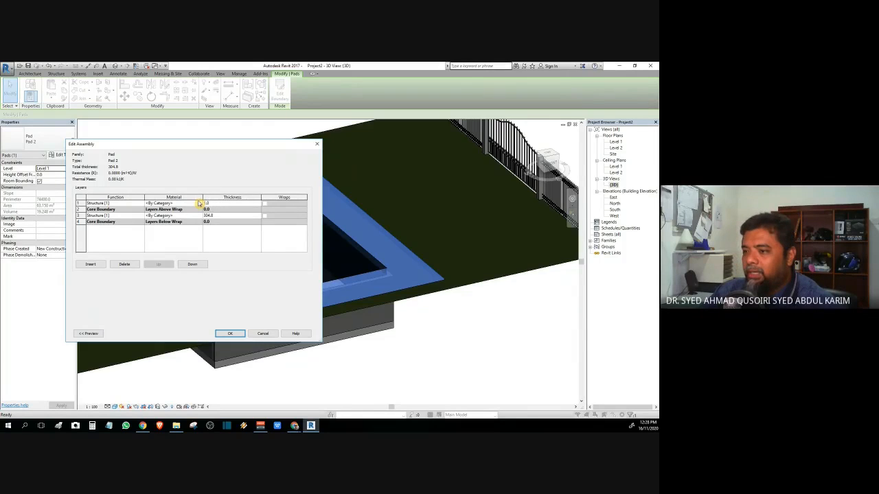
left_click(200, 204)
left_click(199, 204)
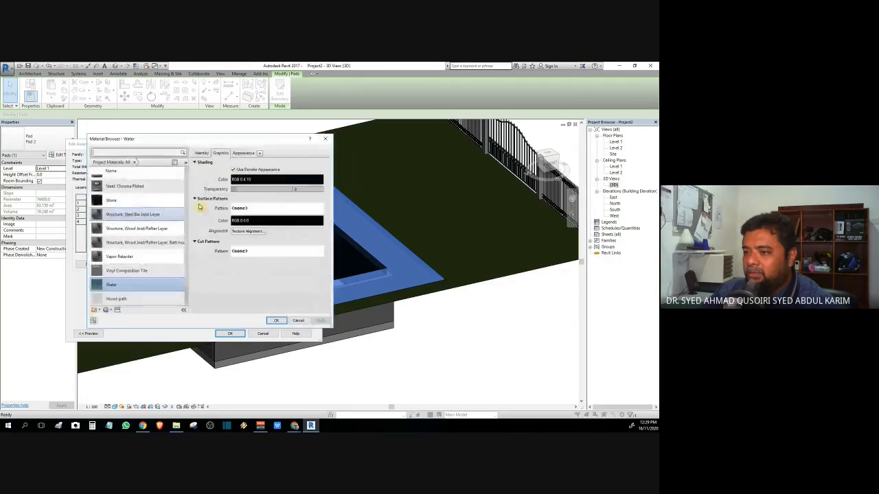
Step: Search the asset library for tiles and apply the Ceramic 3in Square - Terra Cotta appearance
type("timber")
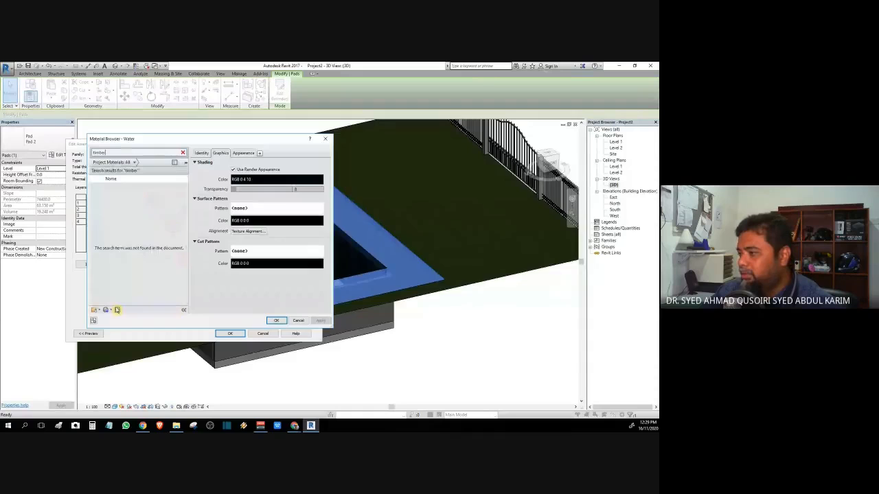
left_click(118, 310)
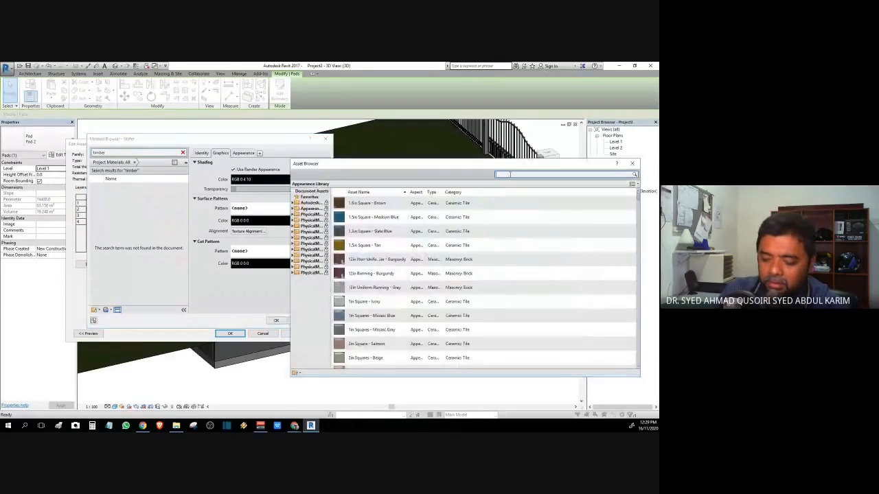
type("timber")
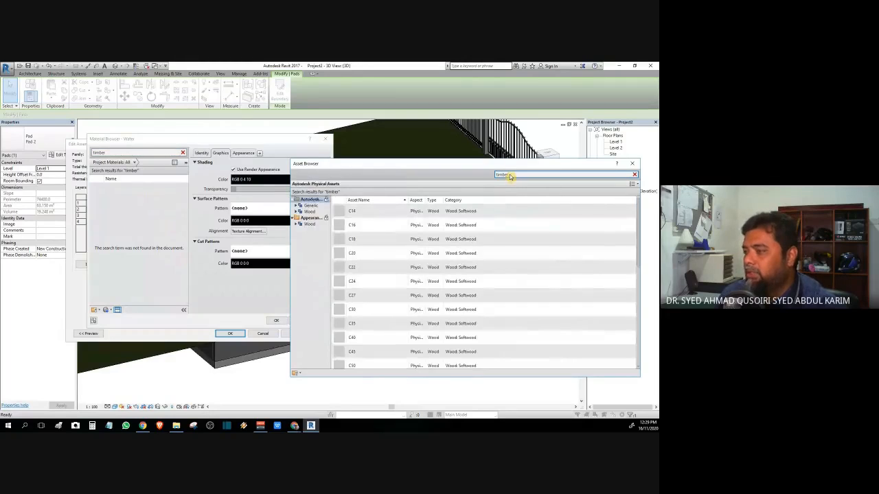
key("BackSpace")
key("BackSpace")
key("BackSpace")
key("BackSpace")
key("BackSpace")
type("iles")
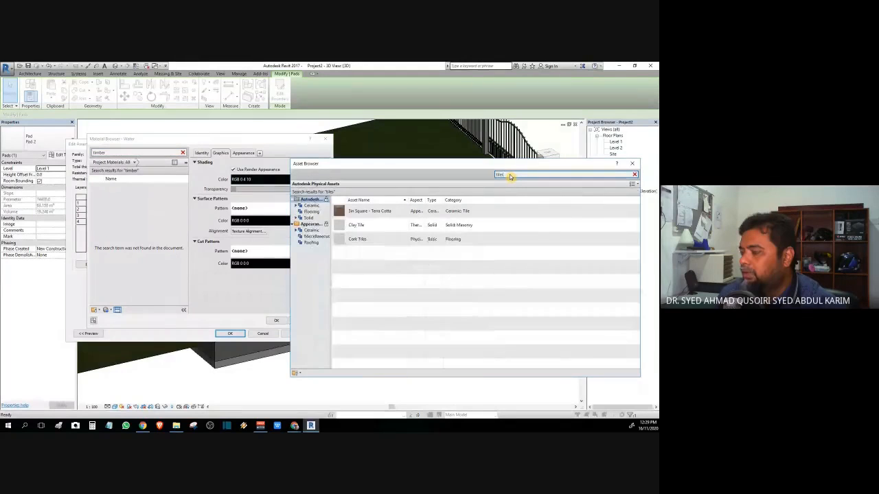
left_click(296, 206)
left_click(311, 212)
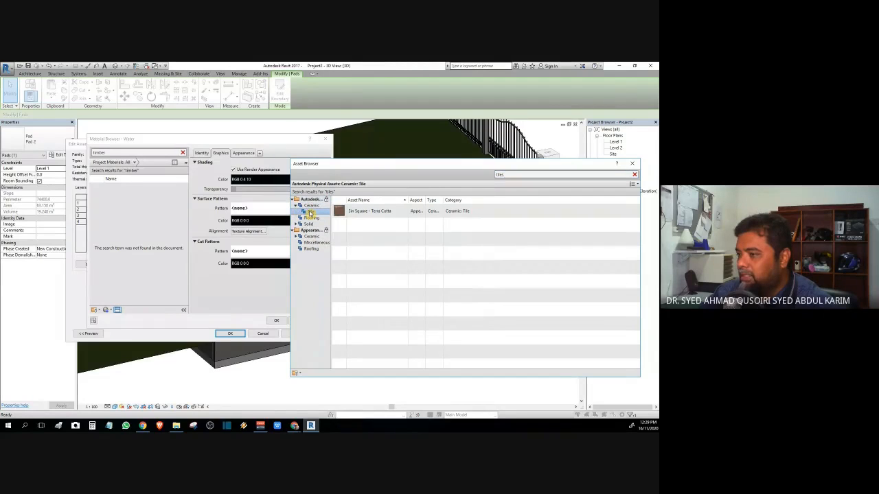
left_click(634, 212)
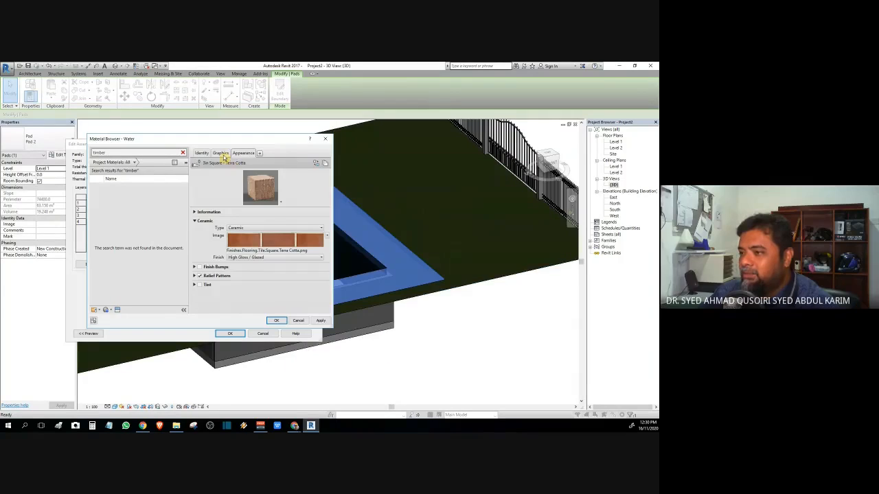
Step: Rename the material to 'Terra Cotta' in its Identity details
left_click(221, 153)
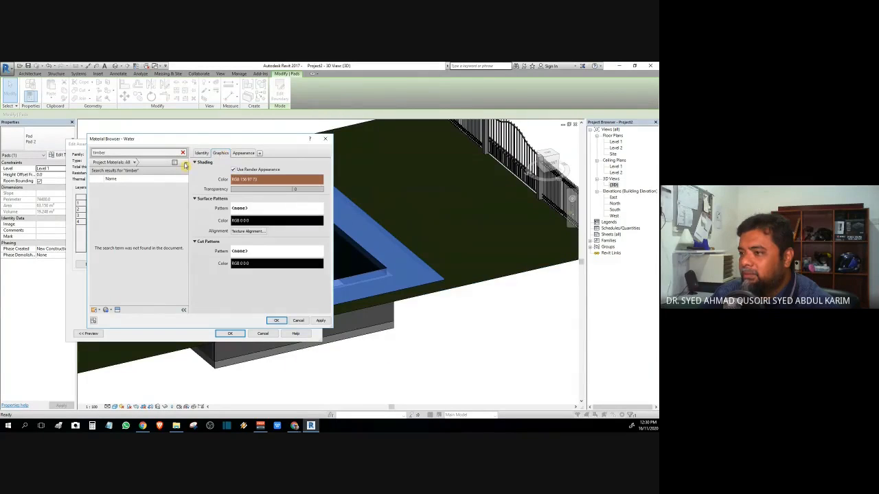
left_click(201, 155)
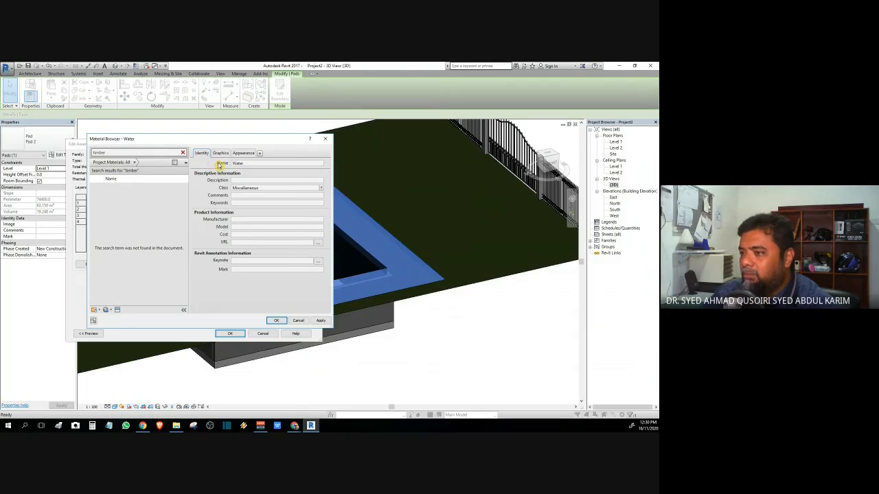
type("Terra Cotta")
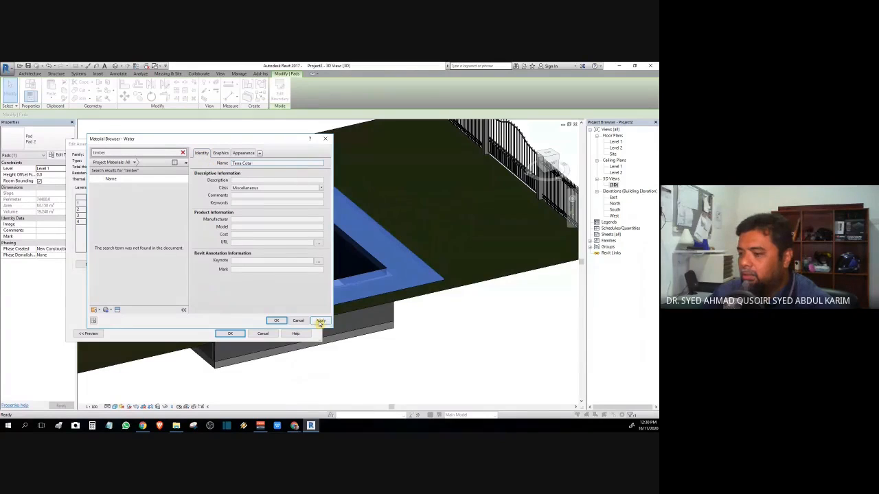